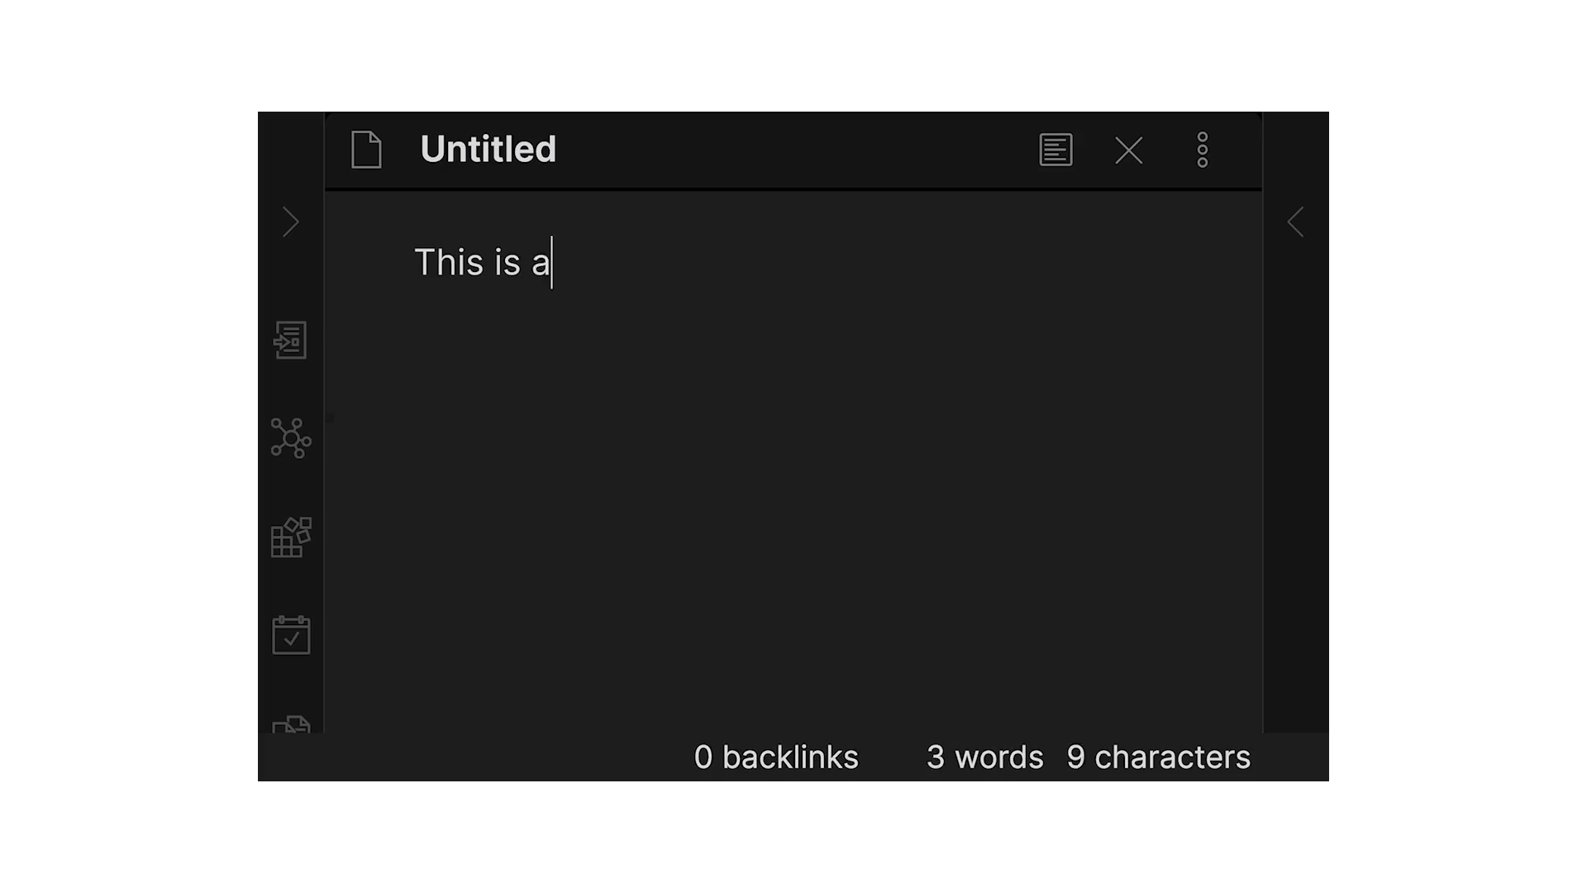
Write 'This is a bi-lateral link' in the Untitled note and select the whole line
type("link")
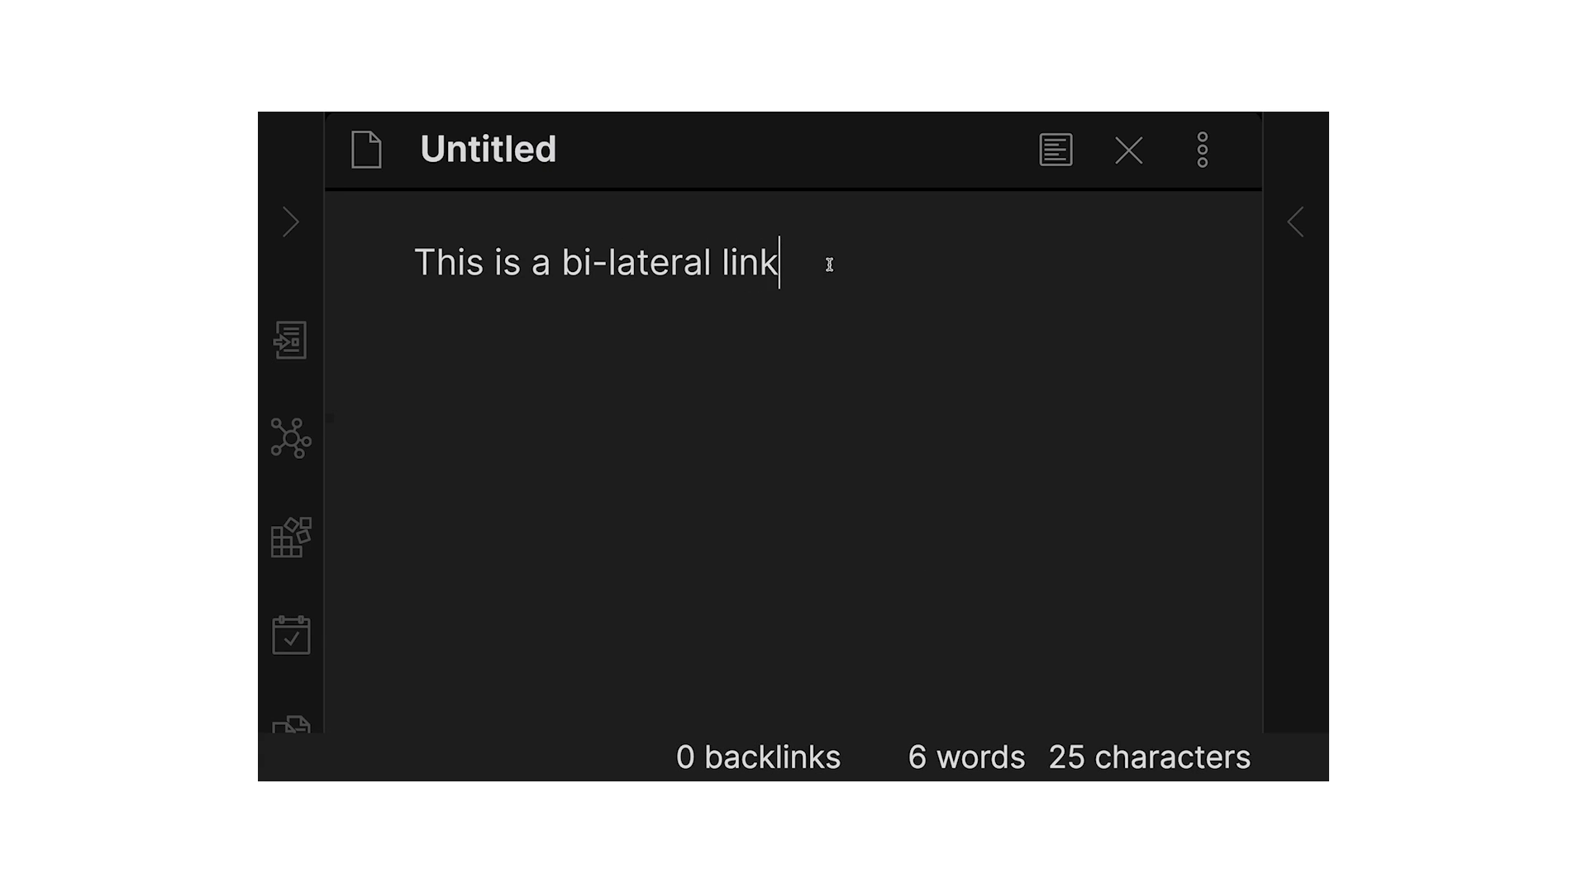
left_click_drag(826, 262, 424, 262)
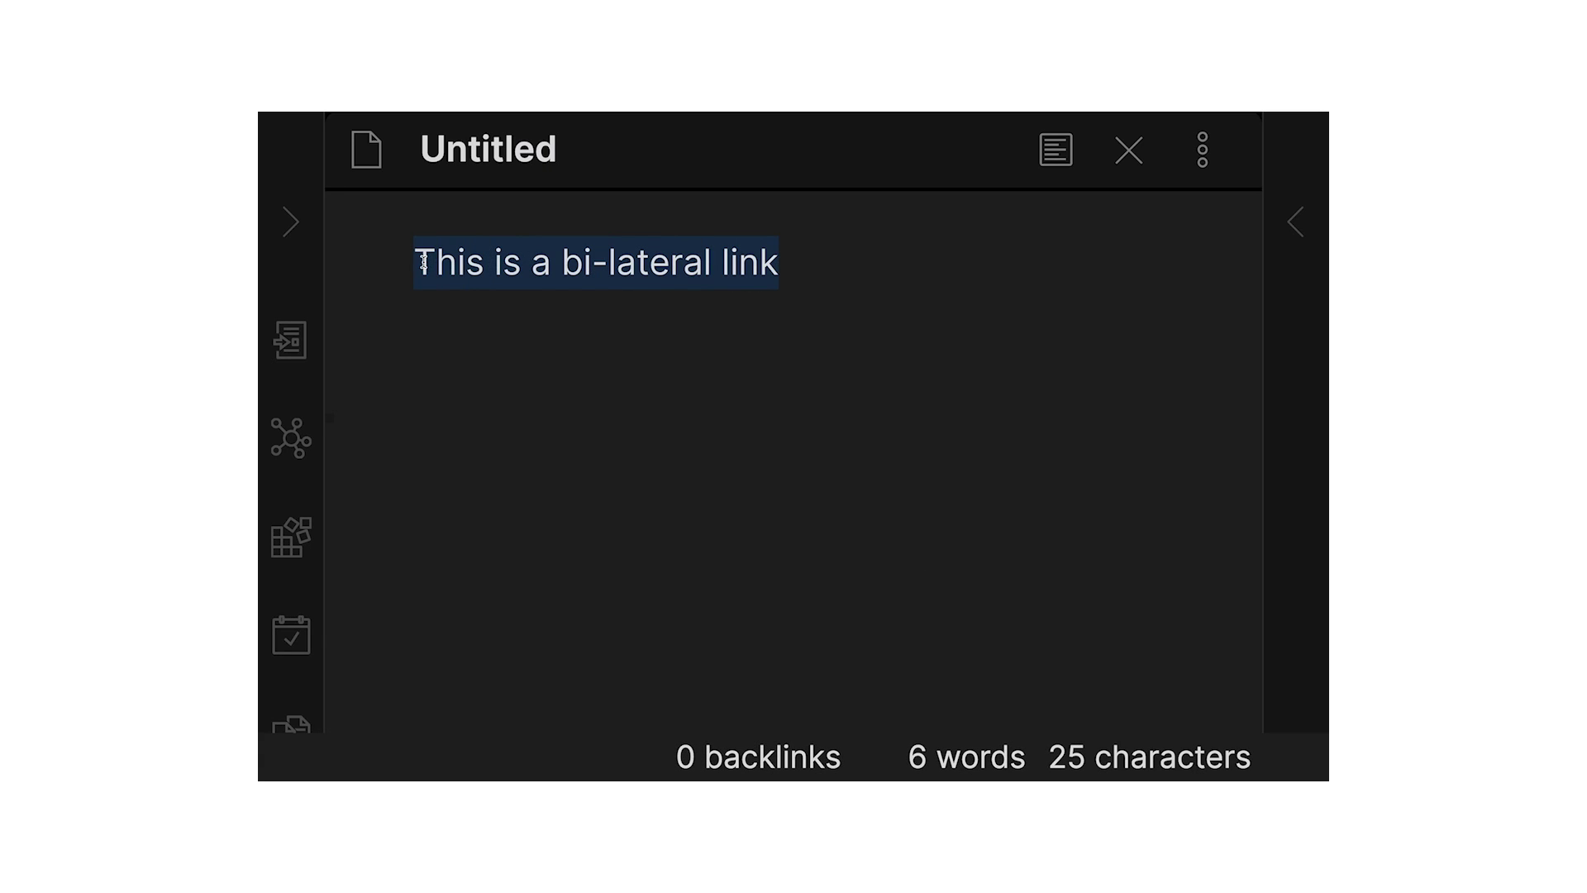
Write a block 'this note to be connected to' linking to October 24th, 2020, then open that daily page
type("[[")
key("ctrl+e")
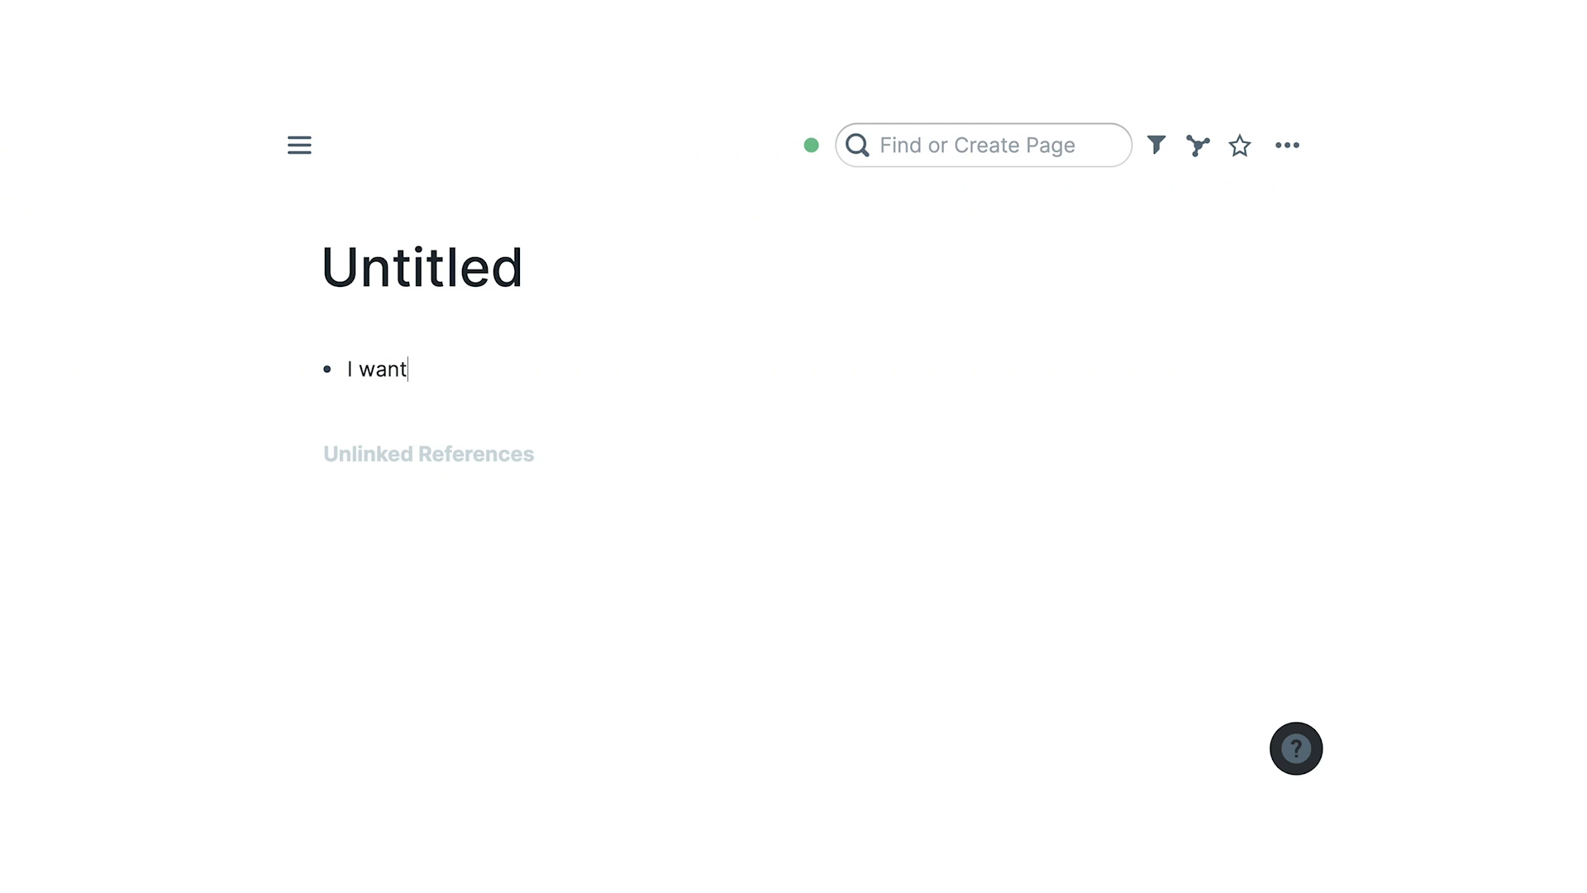
type("this note to be connected to")
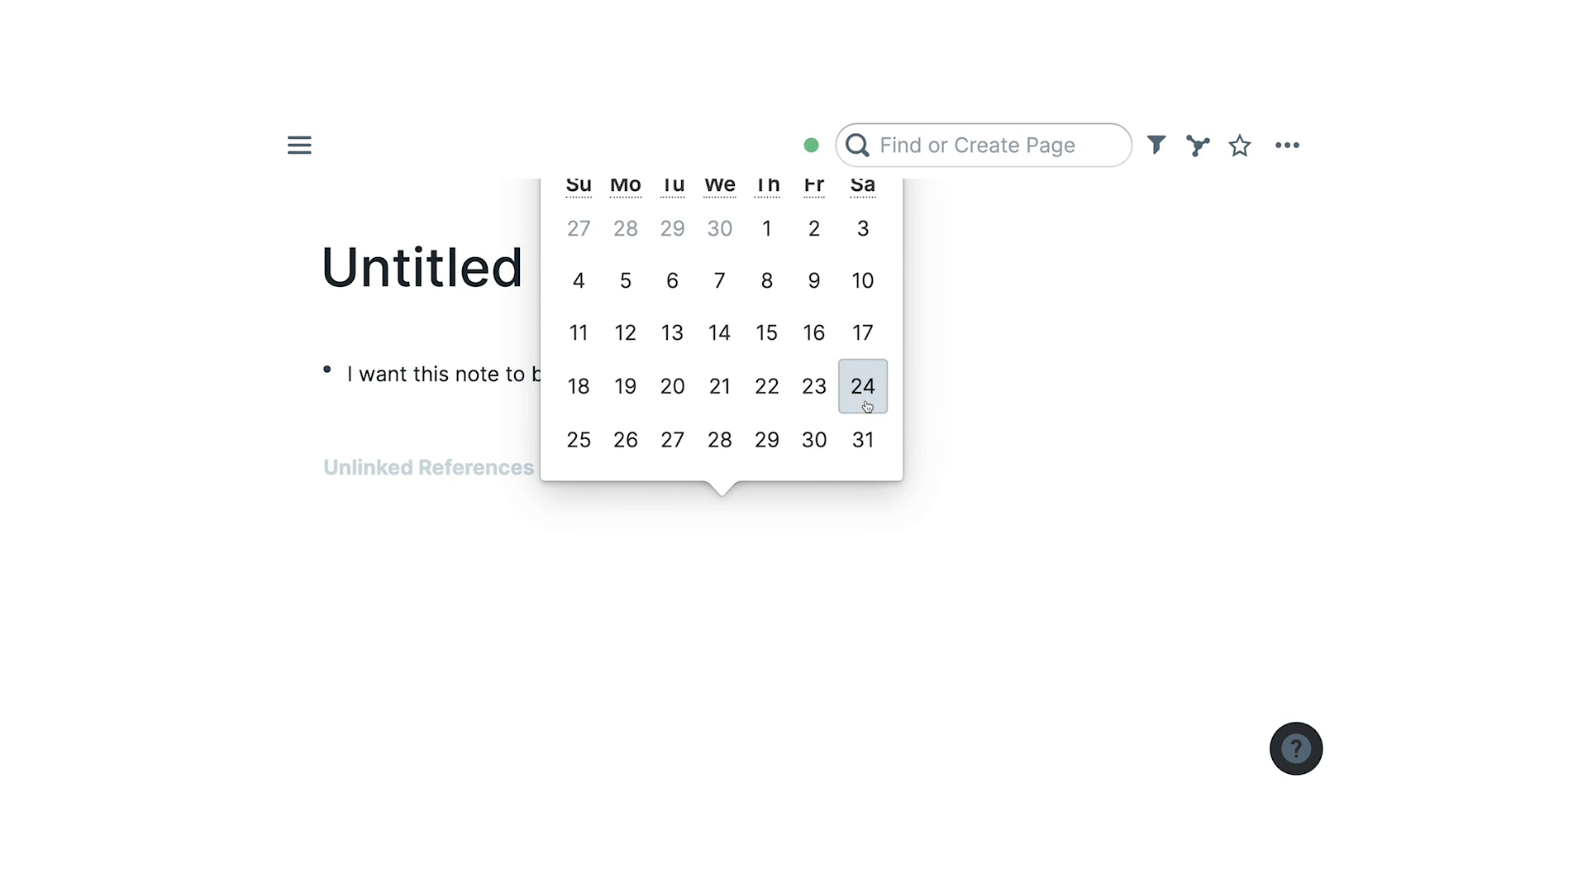
left_click(865, 400)
left_click(815, 369)
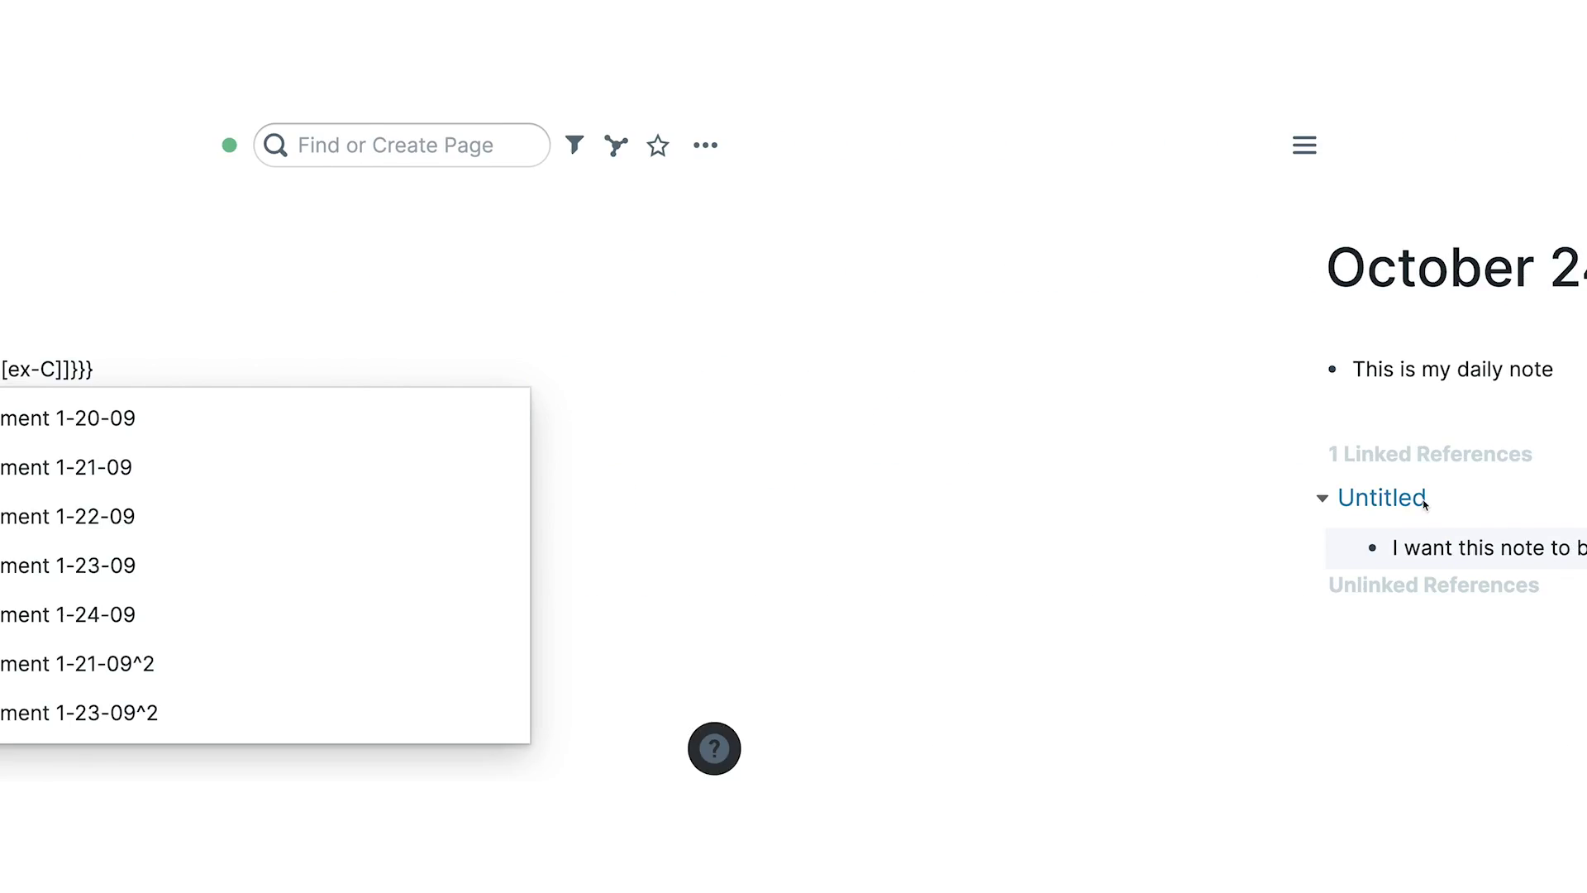
Build the OR query on statement 1-23-09 and Keynesian economic theory, then run it
left_click(661, 562)
left_click_drag(787, 369, 733, 369)
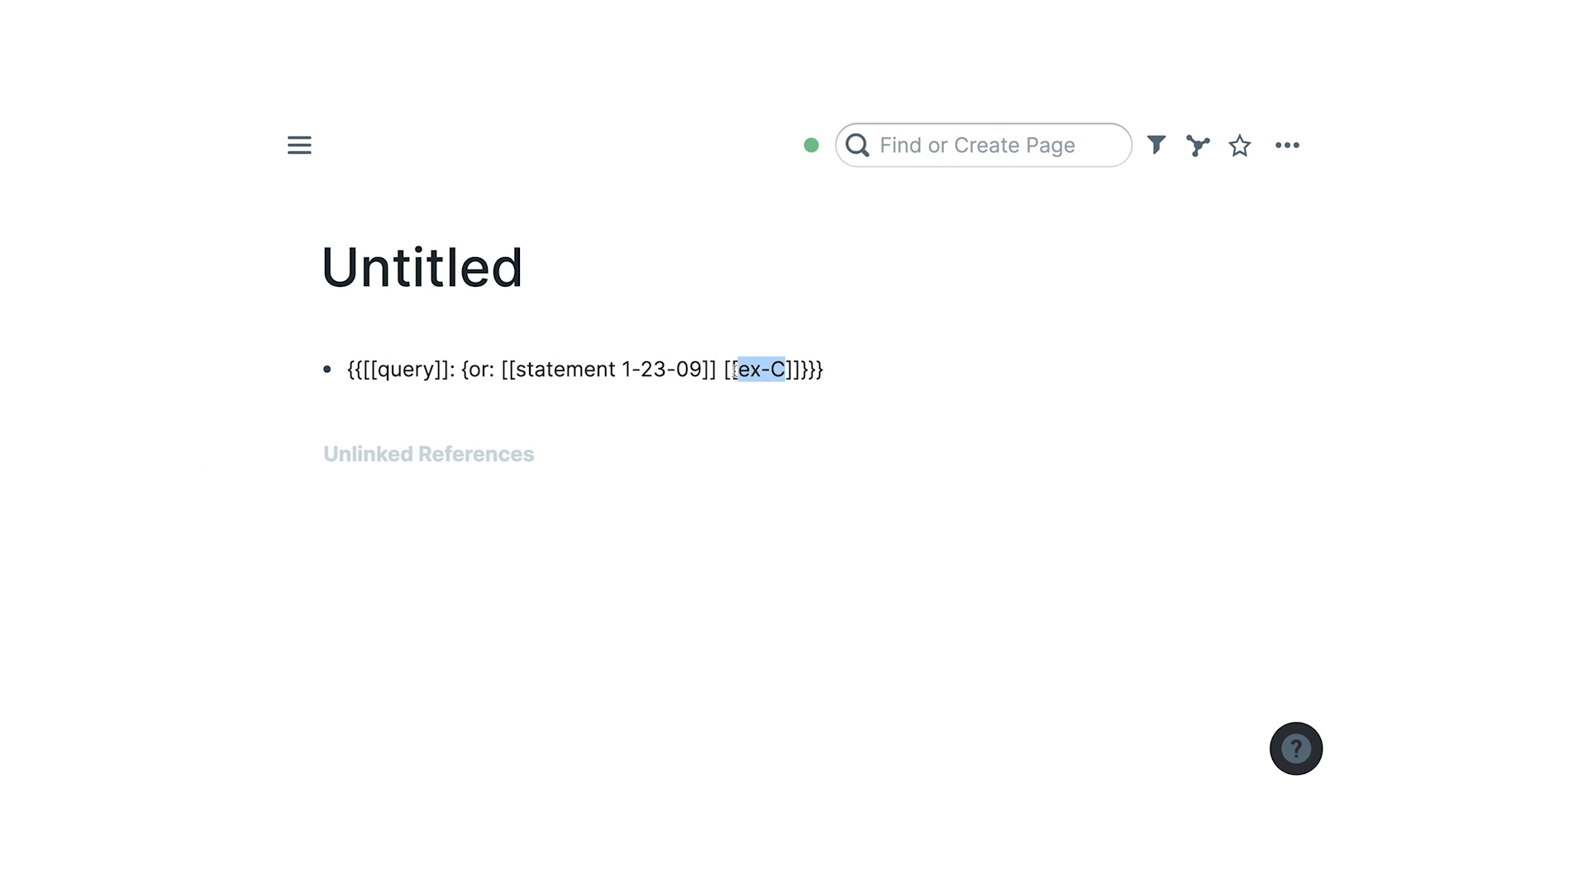
type("k")
left_click(835, 430)
key("Escape")
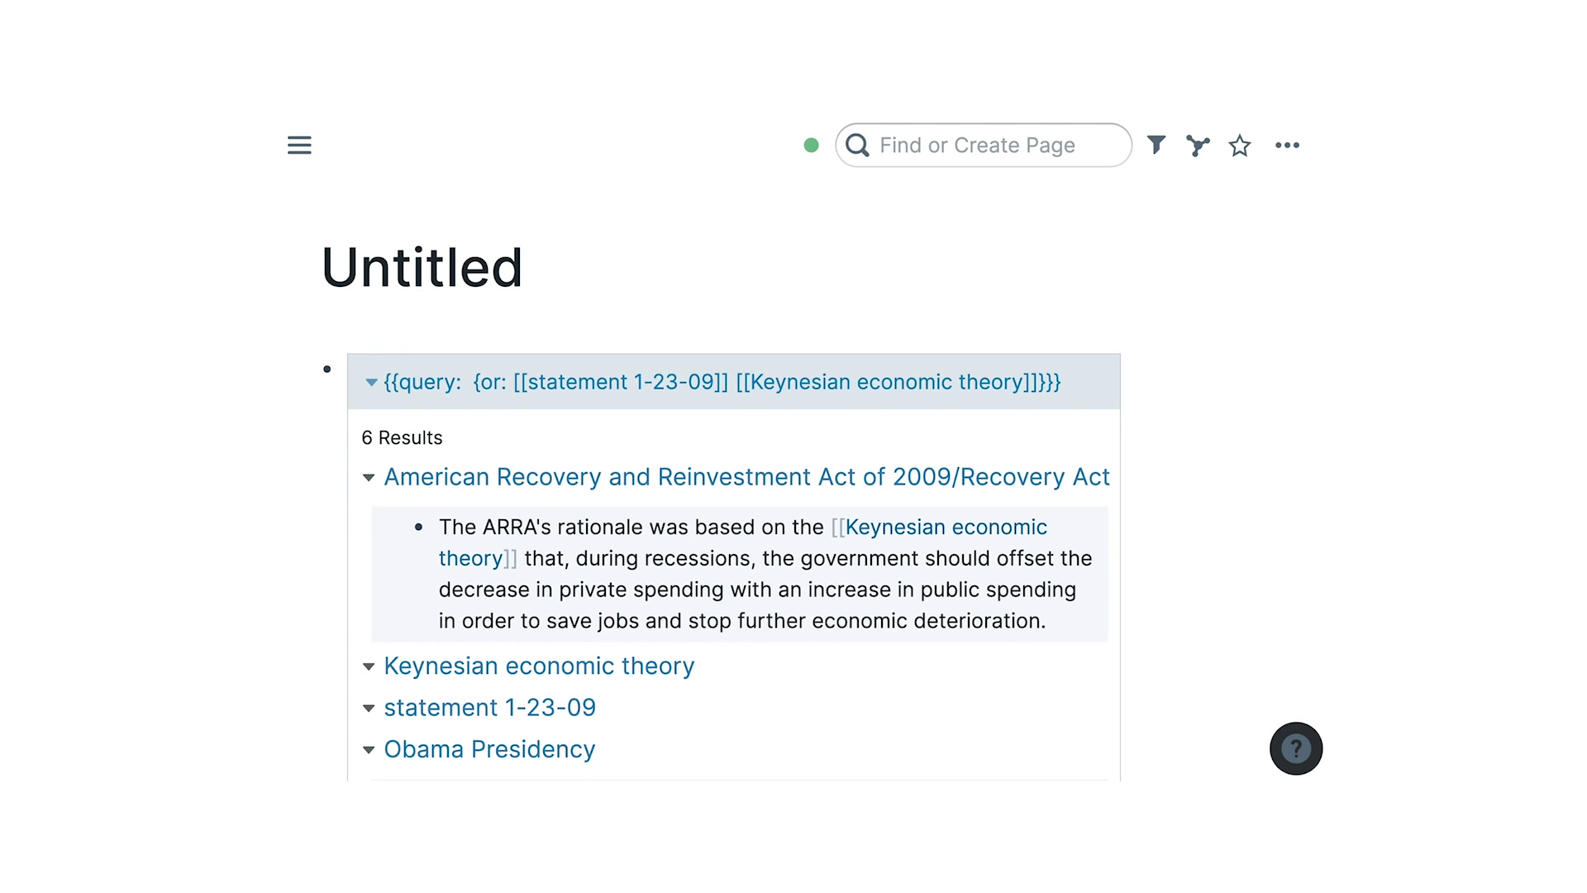
scroll(783, 438, "down", 2)
scroll(782, 434, "down", 7)
scroll(781, 430, "up", 9)
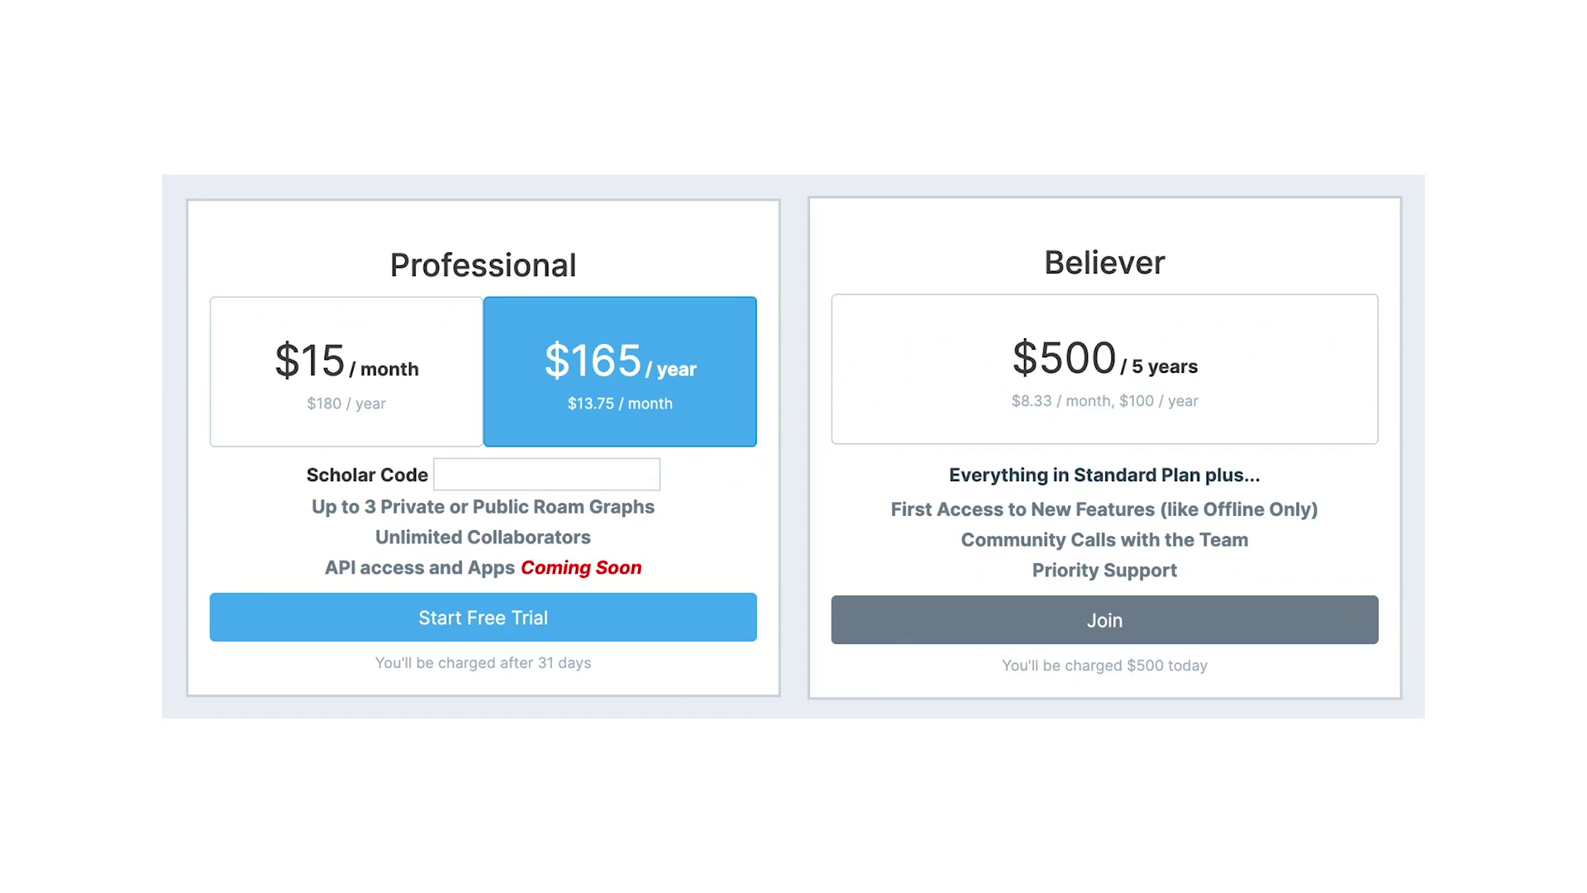
left_click(297, 371)
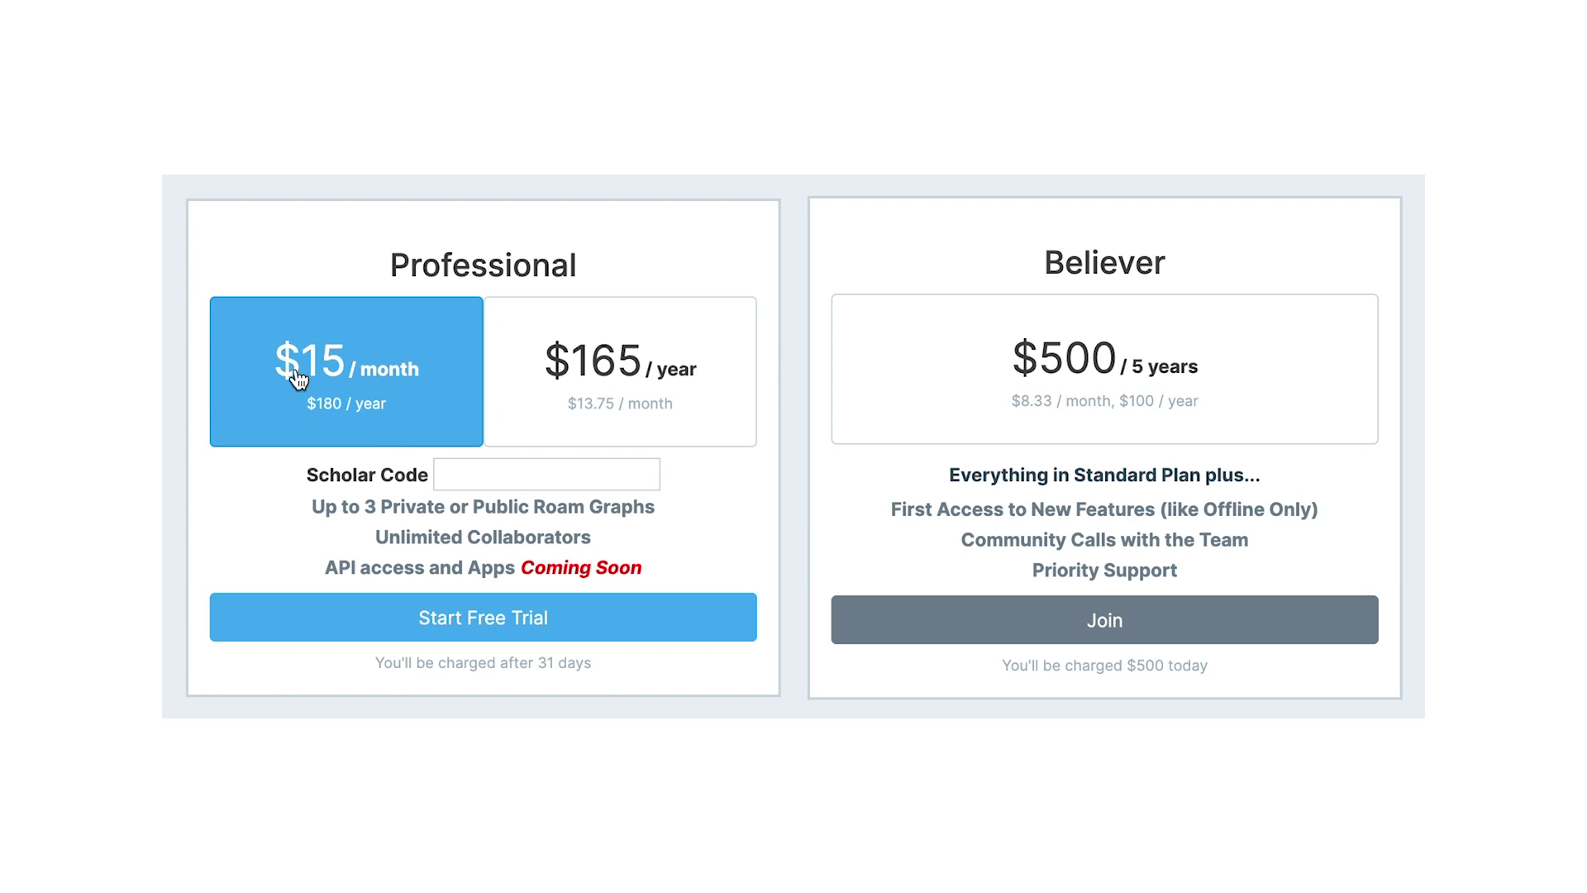
left_click(589, 394)
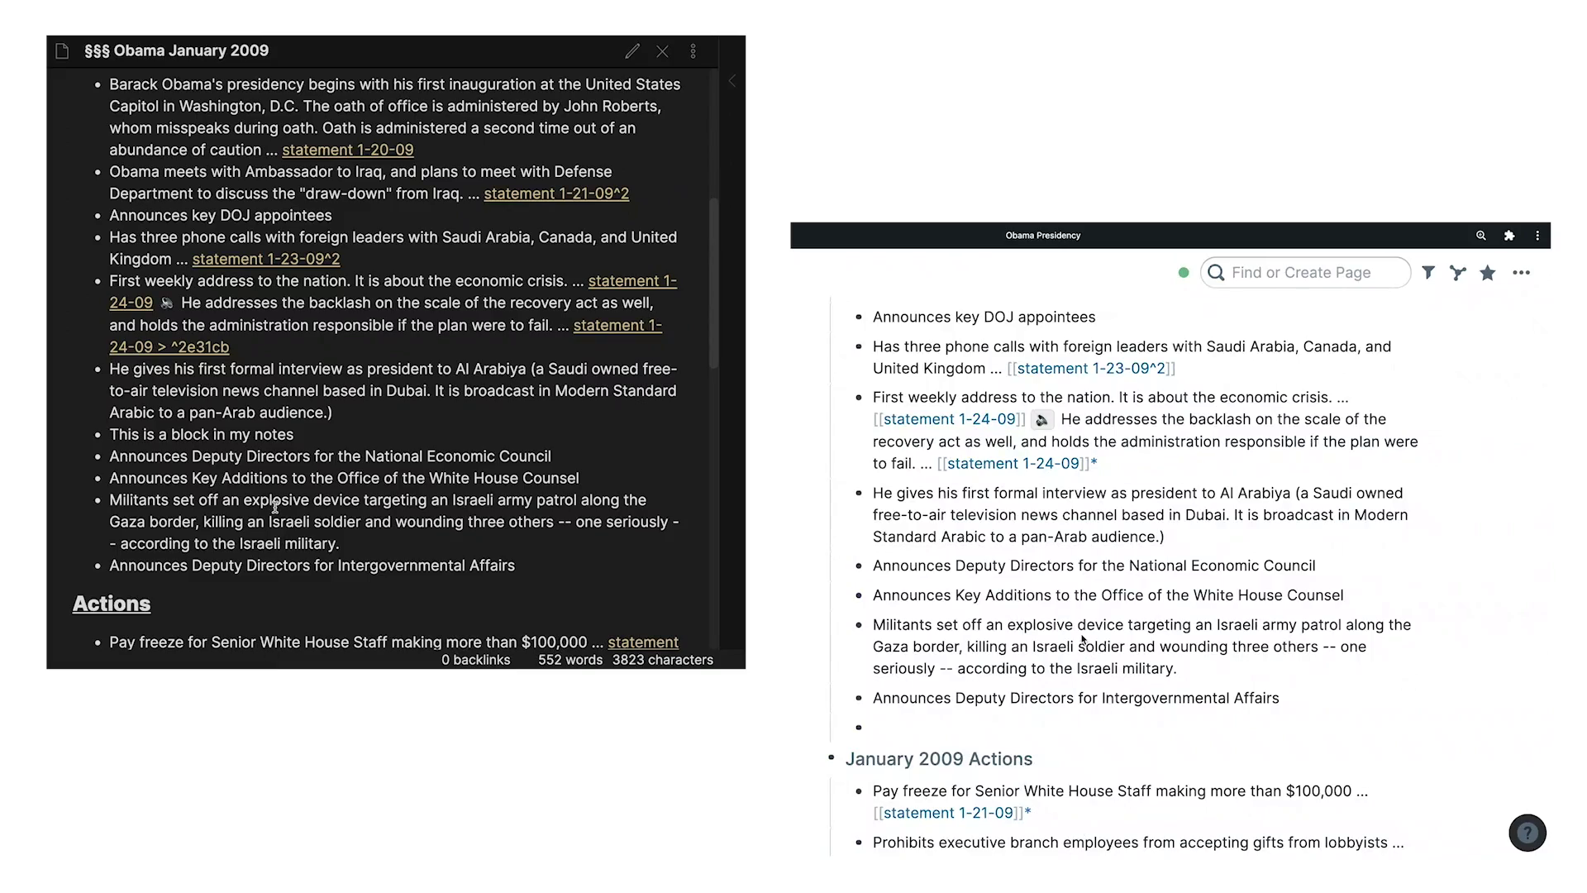
Switch the Obama note to source editing and open the linked statement note in a split pane
scroll(275, 506, "up", 4)
scroll(277, 512, "down", 2)
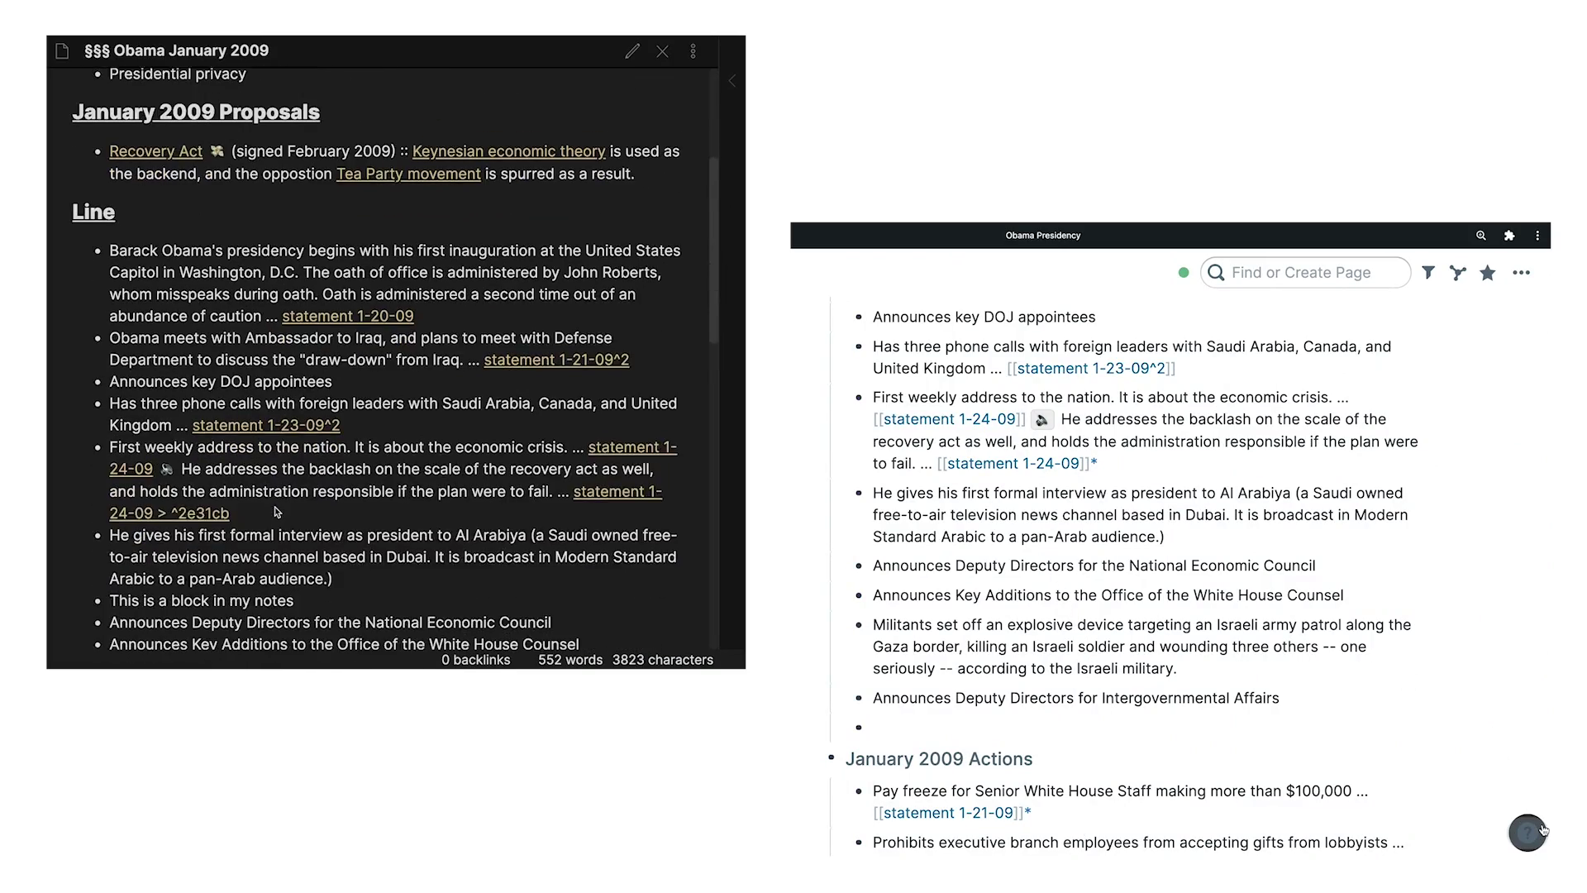
scroll(277, 512, "down", 5)
key("ctrl+e")
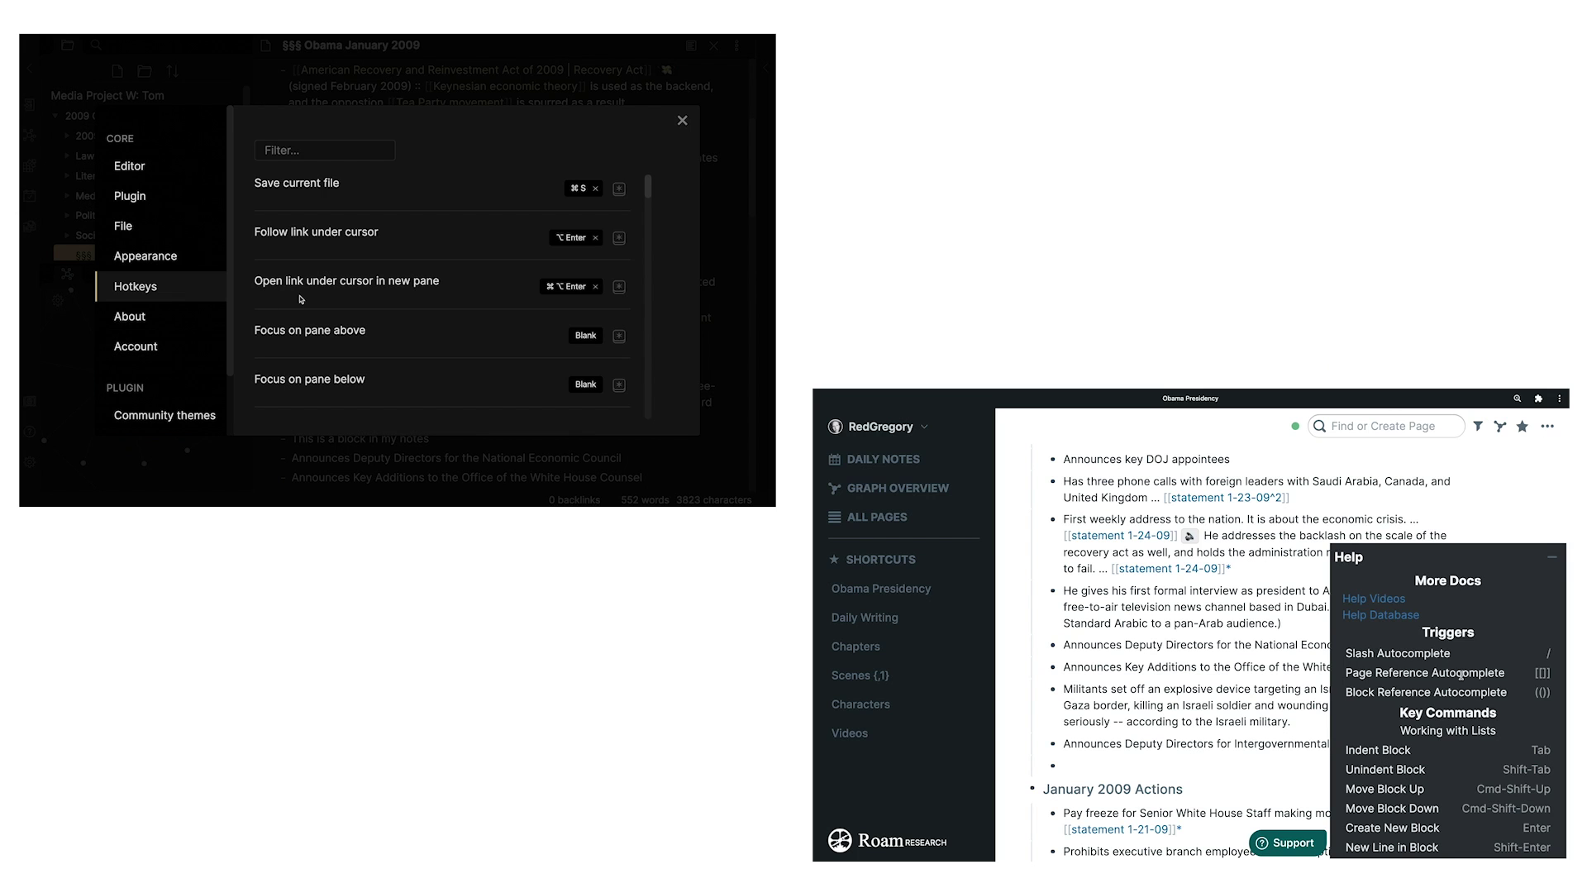
scroll(1462, 678, "down", 5)
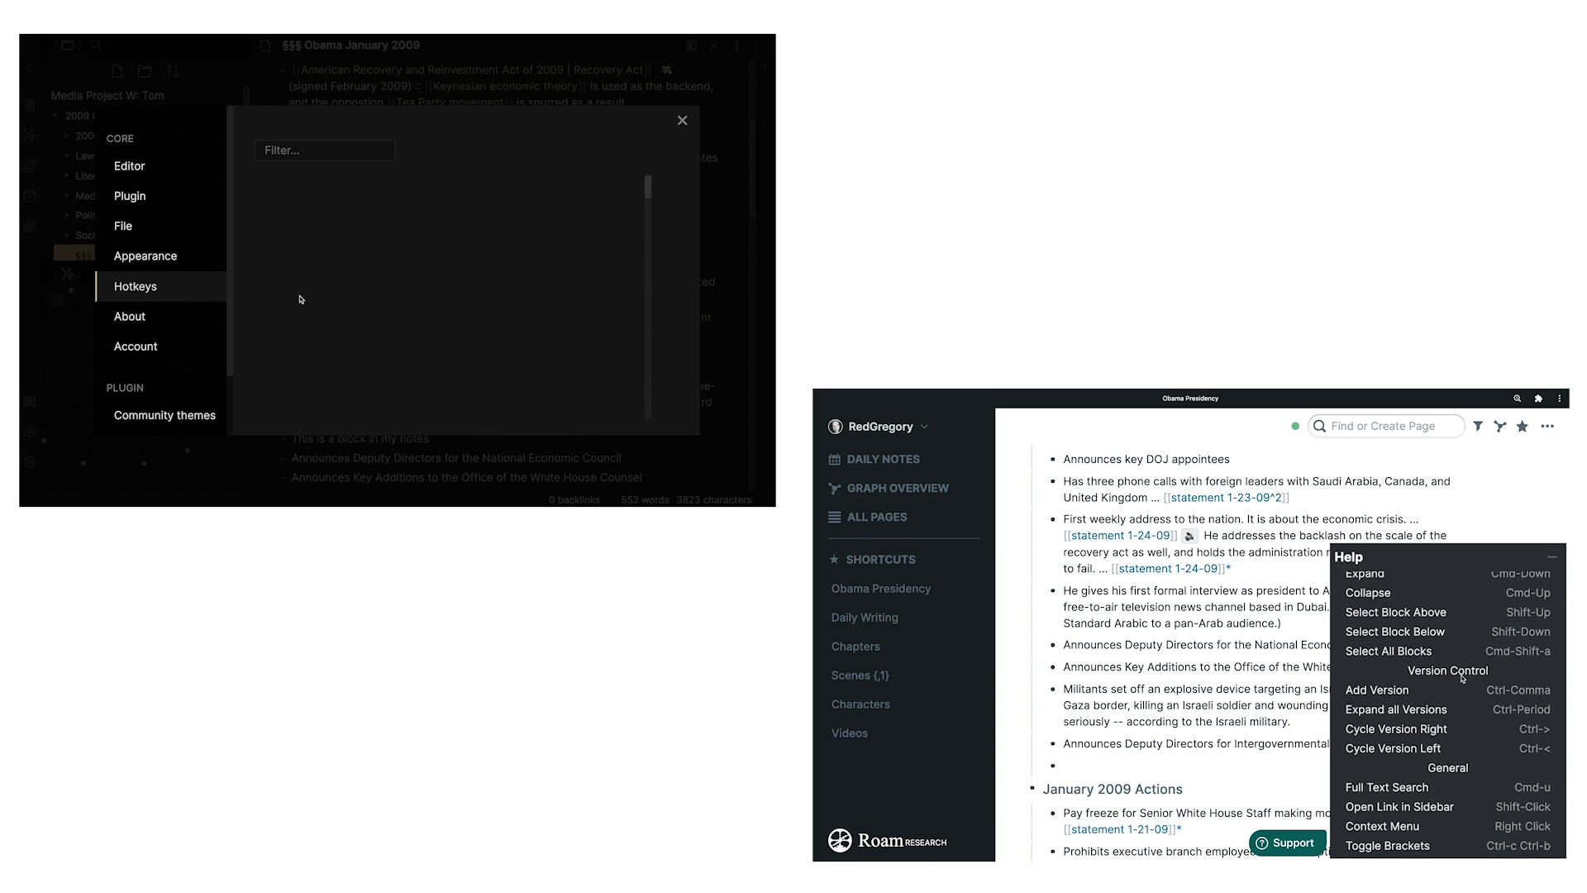
scroll(1463, 678, "down", 5)
scroll(300, 299, "down", 5)
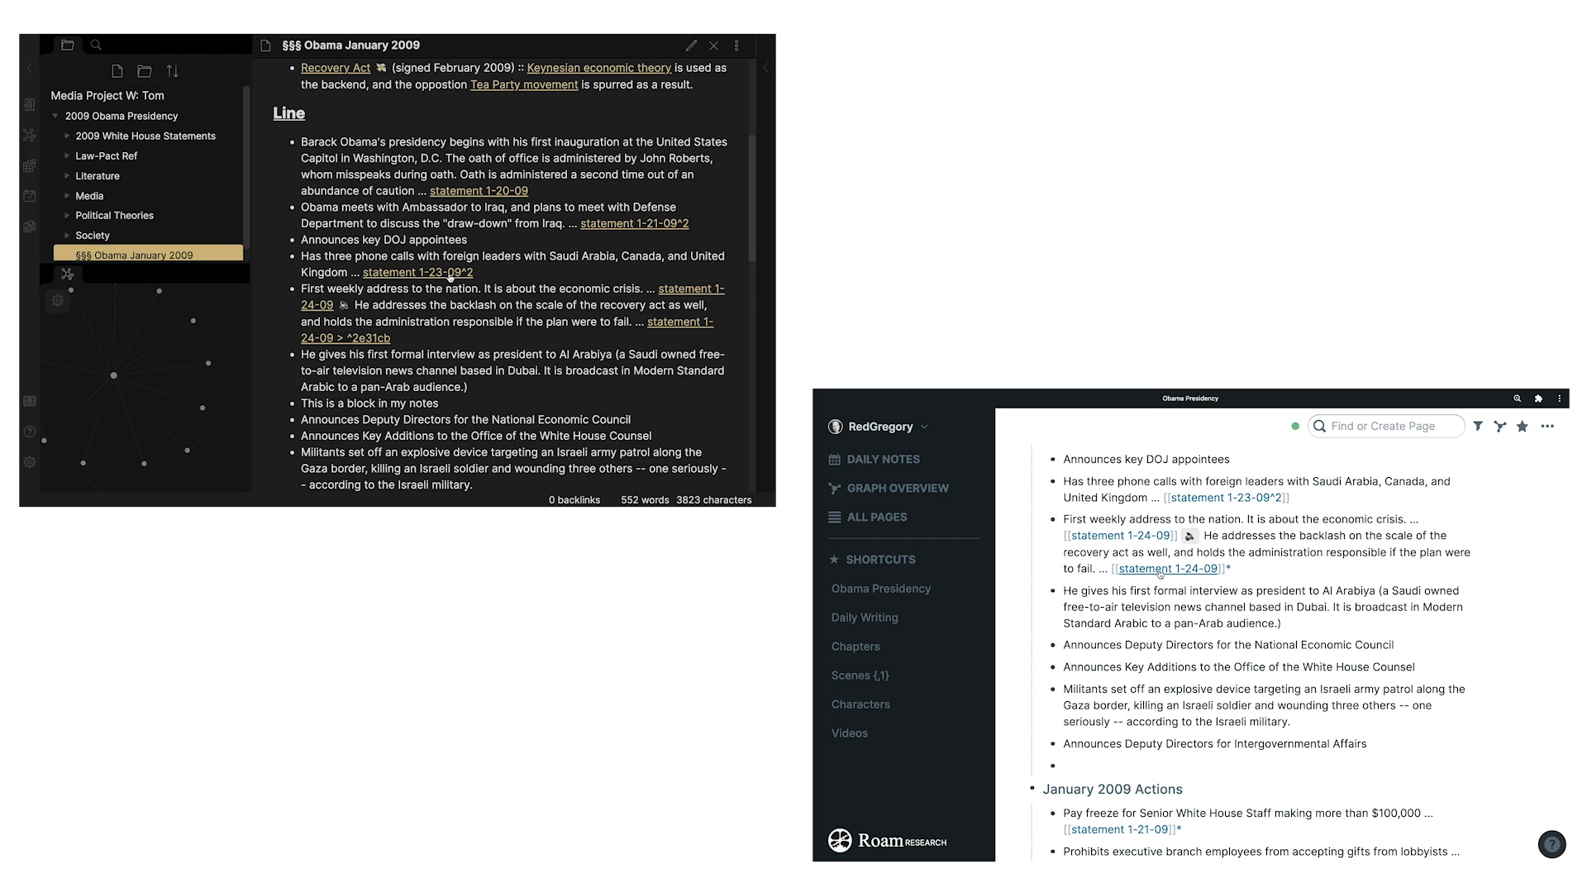
mouse_move(451, 277)
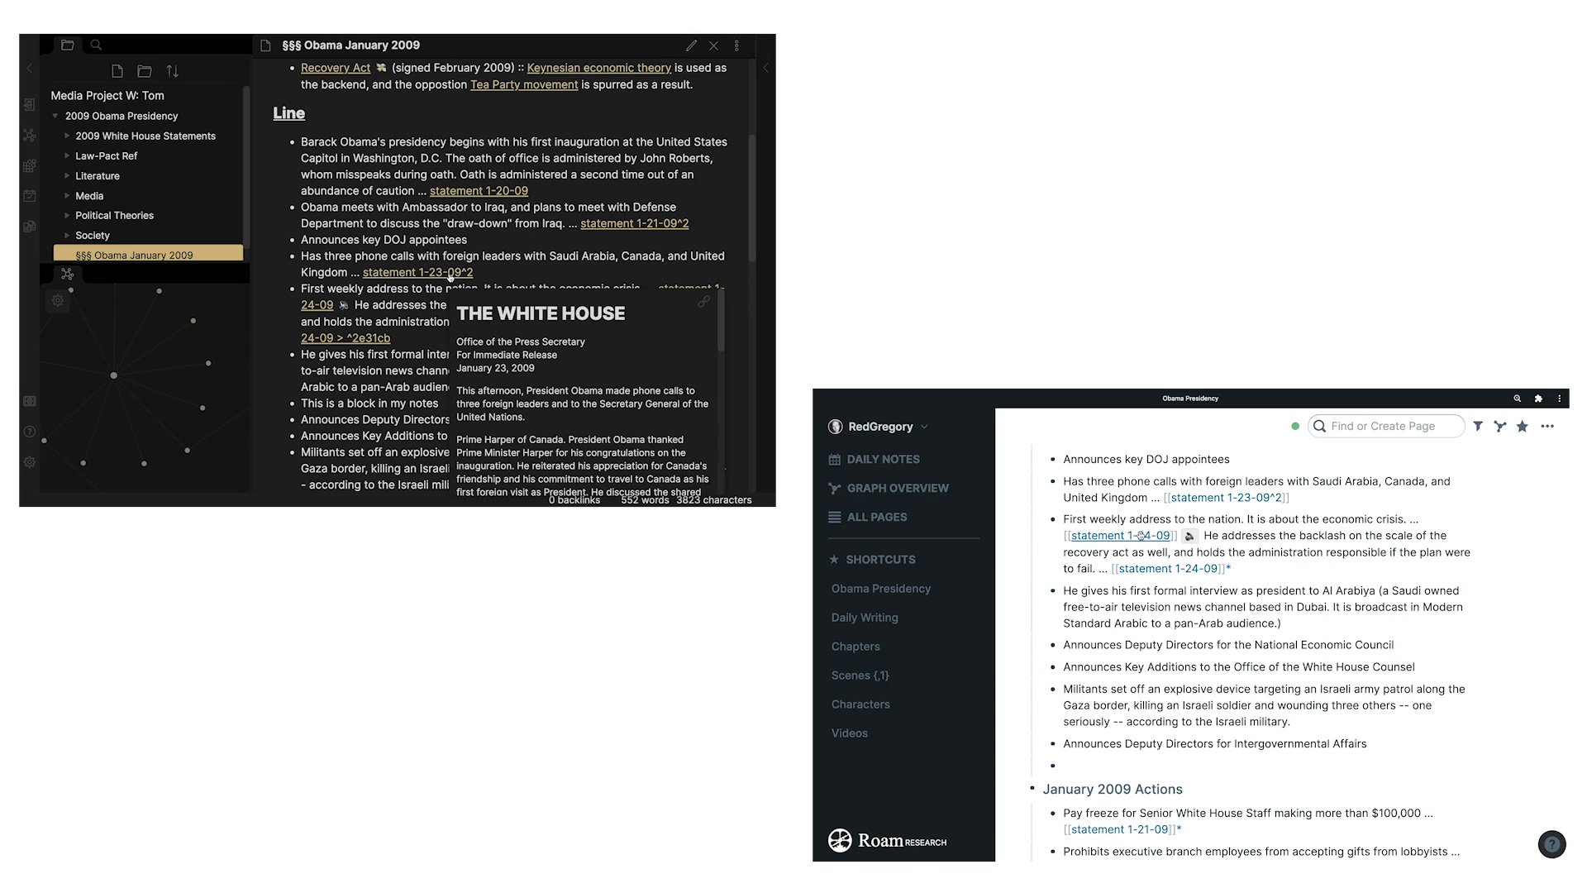
left_click(1141, 536, "shift")
left_click(450, 275, "ctrl")
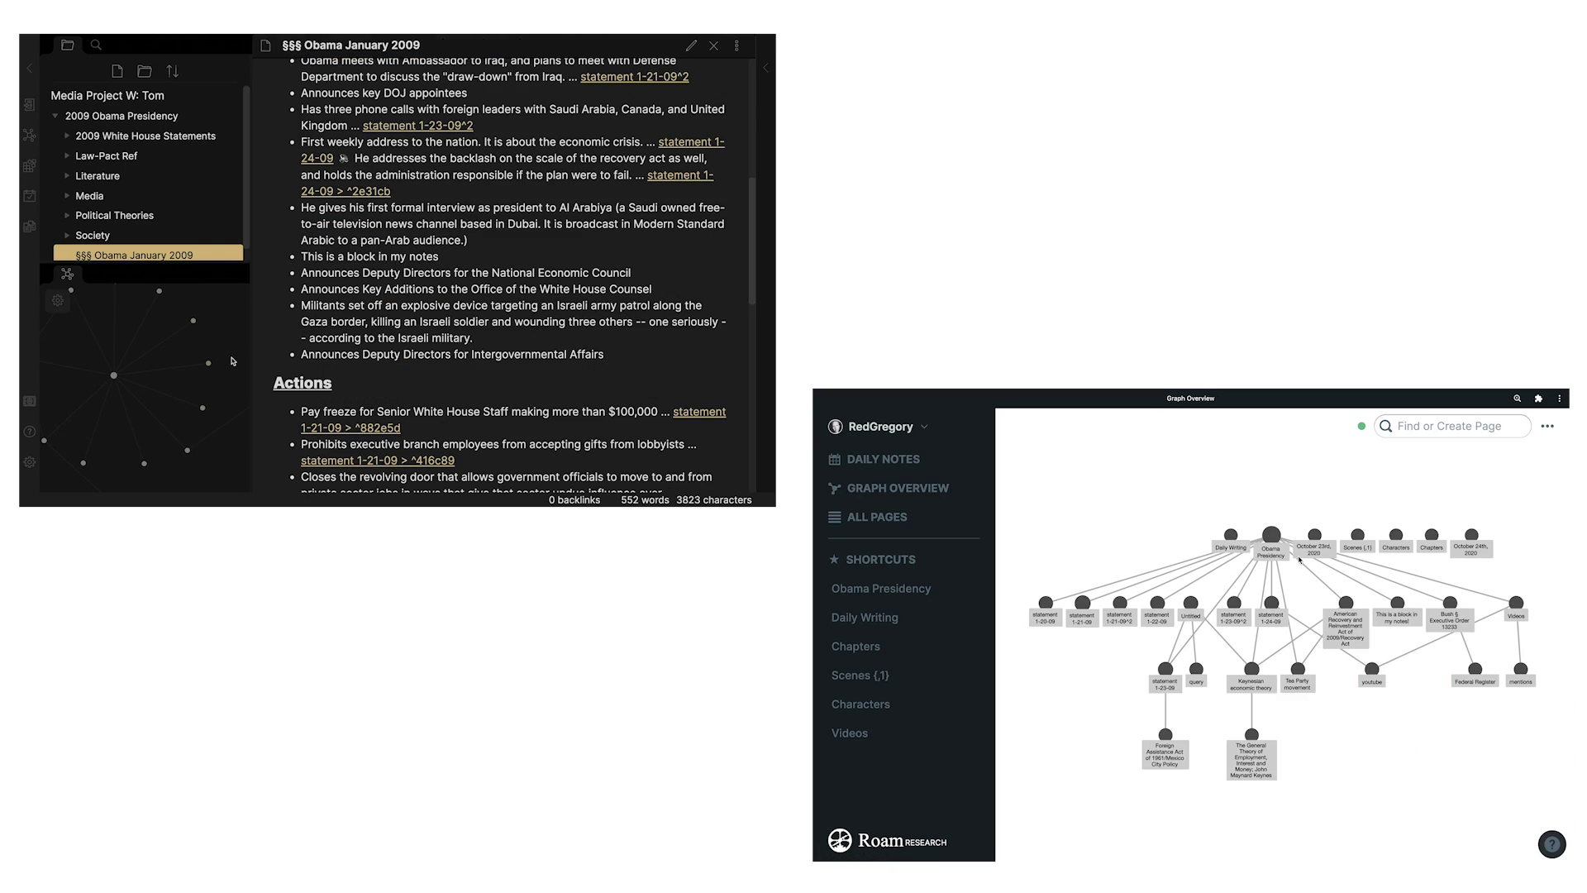
Show the local graph's Display settings and lower the text fade threshold to 1.60
scroll(1300, 579, "up", 3)
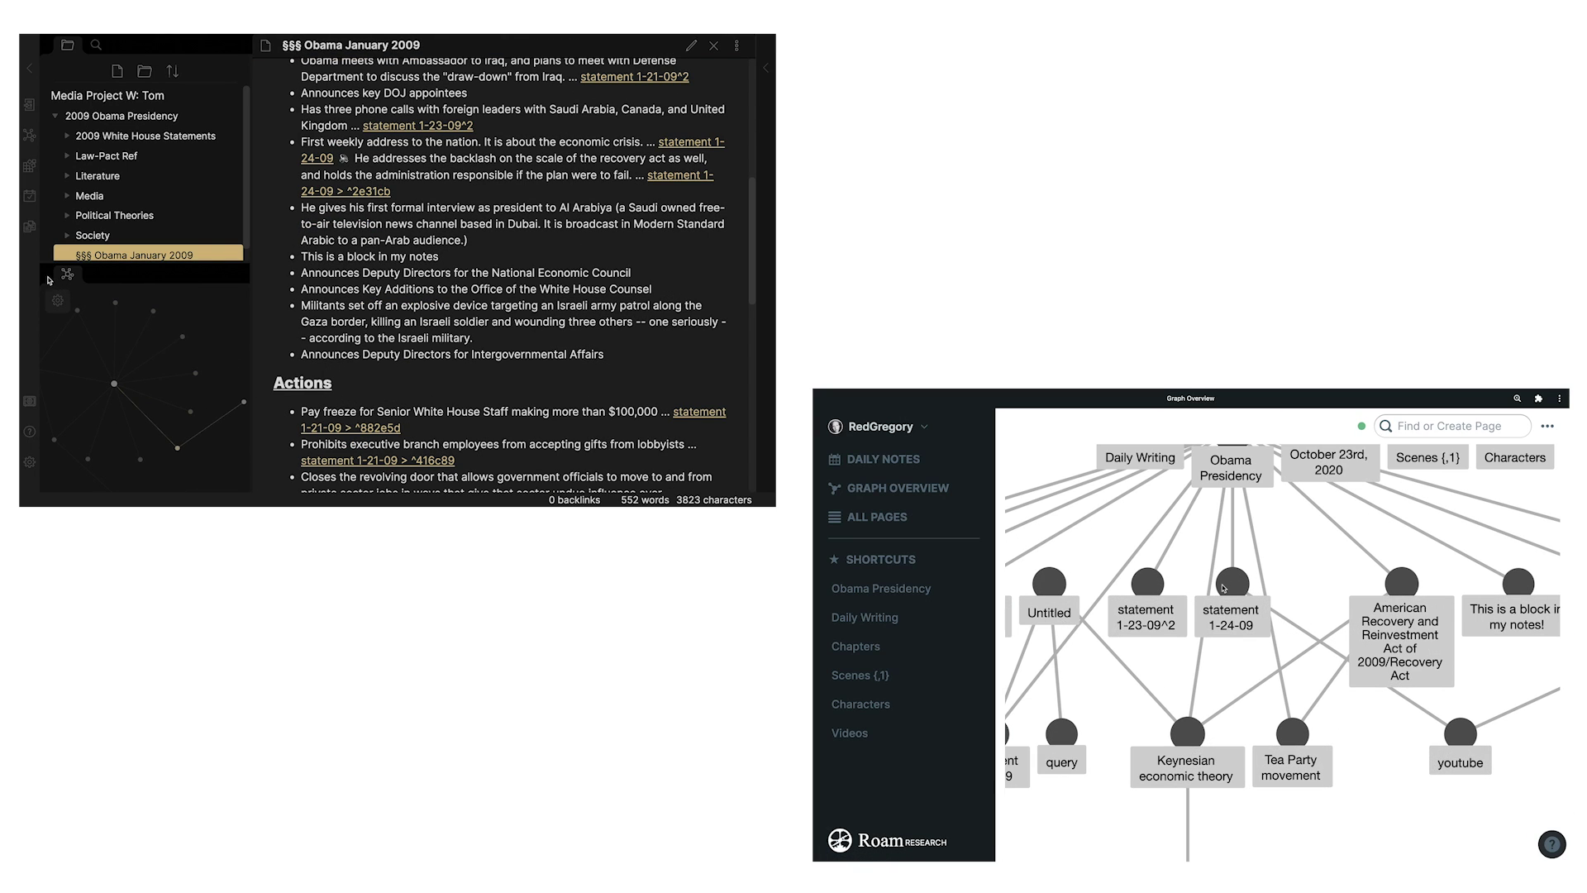
right_click(1224, 588)
left_click(58, 300)
left_click(1265, 631)
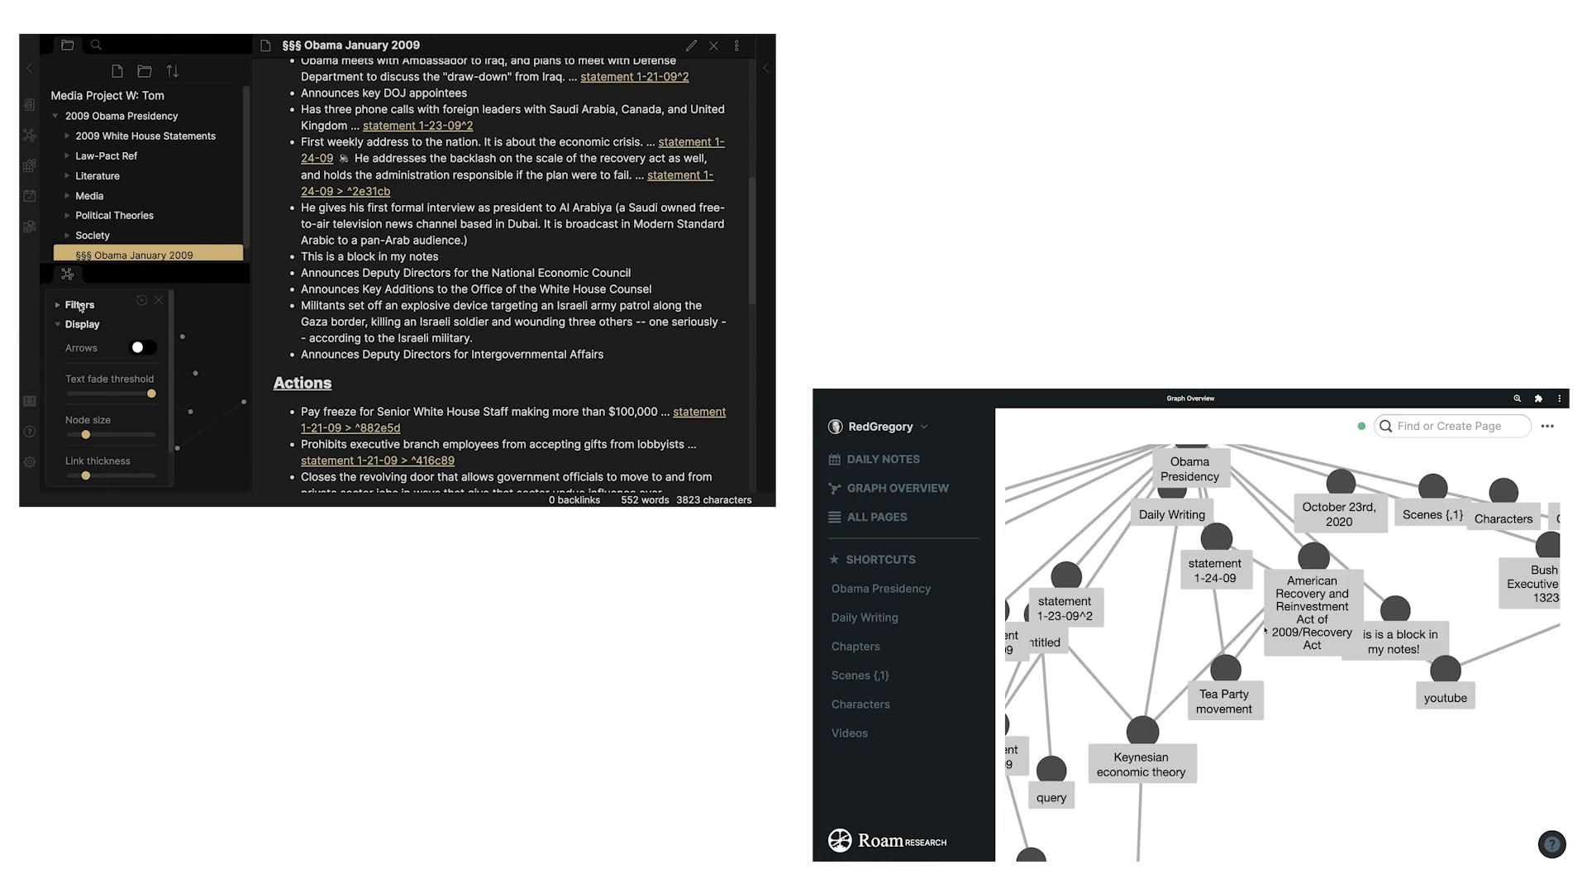
mouse_move(152, 394)
left_mouse_down()
mouse_move(111, 394)
mouse_move(151, 393)
left_mouse_up()
scroll(1265, 630, "up", 5)
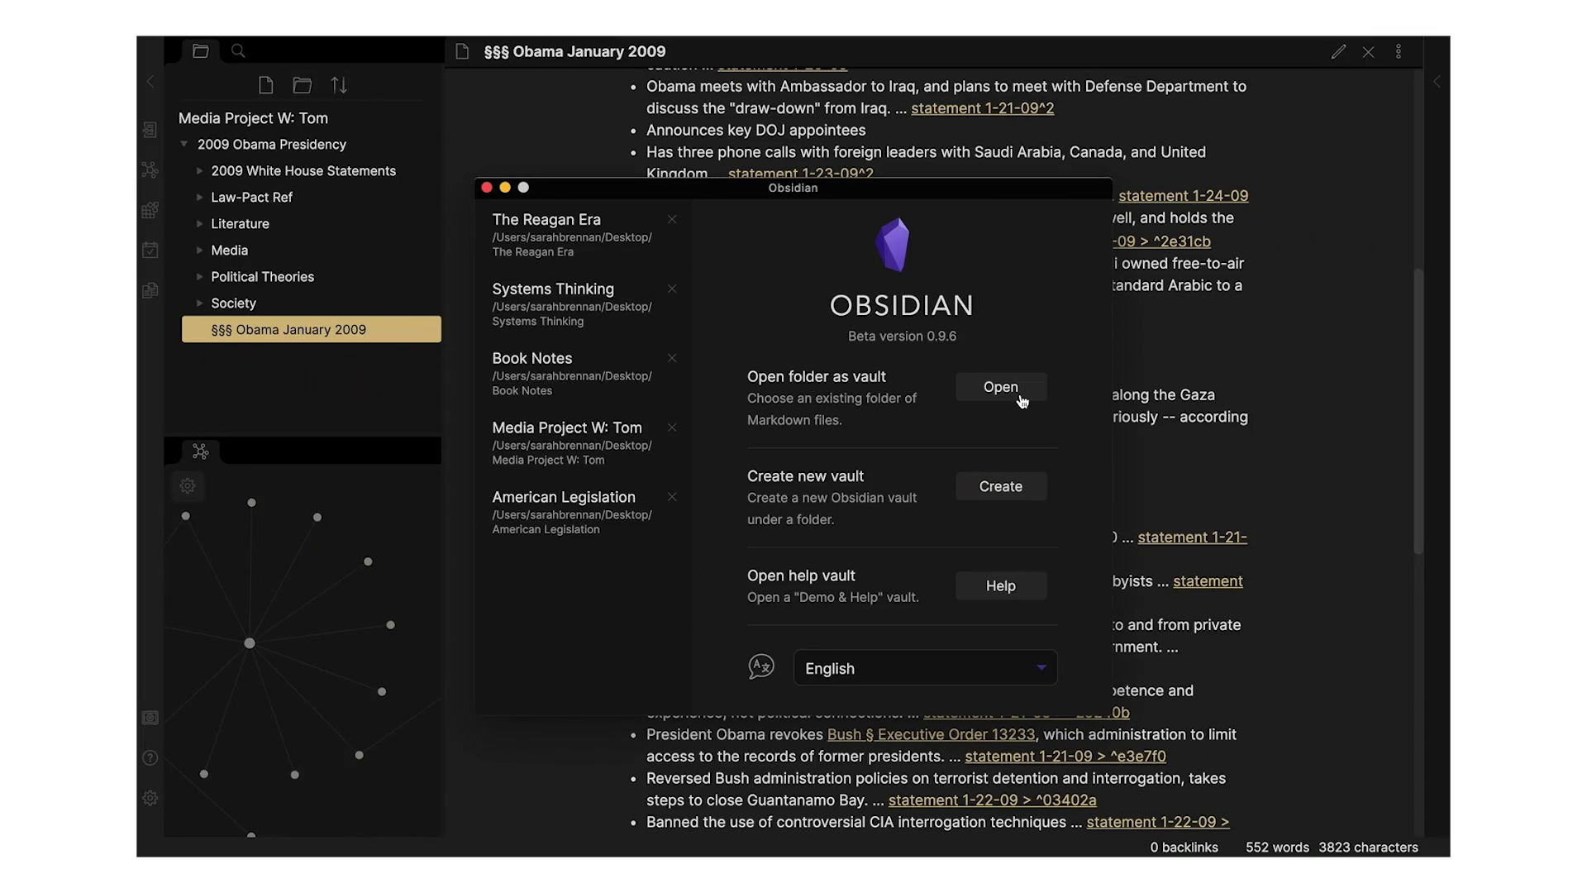
Open a folder as a vault, browsing the Desktop for the Book Notes folder
left_click(1001, 387)
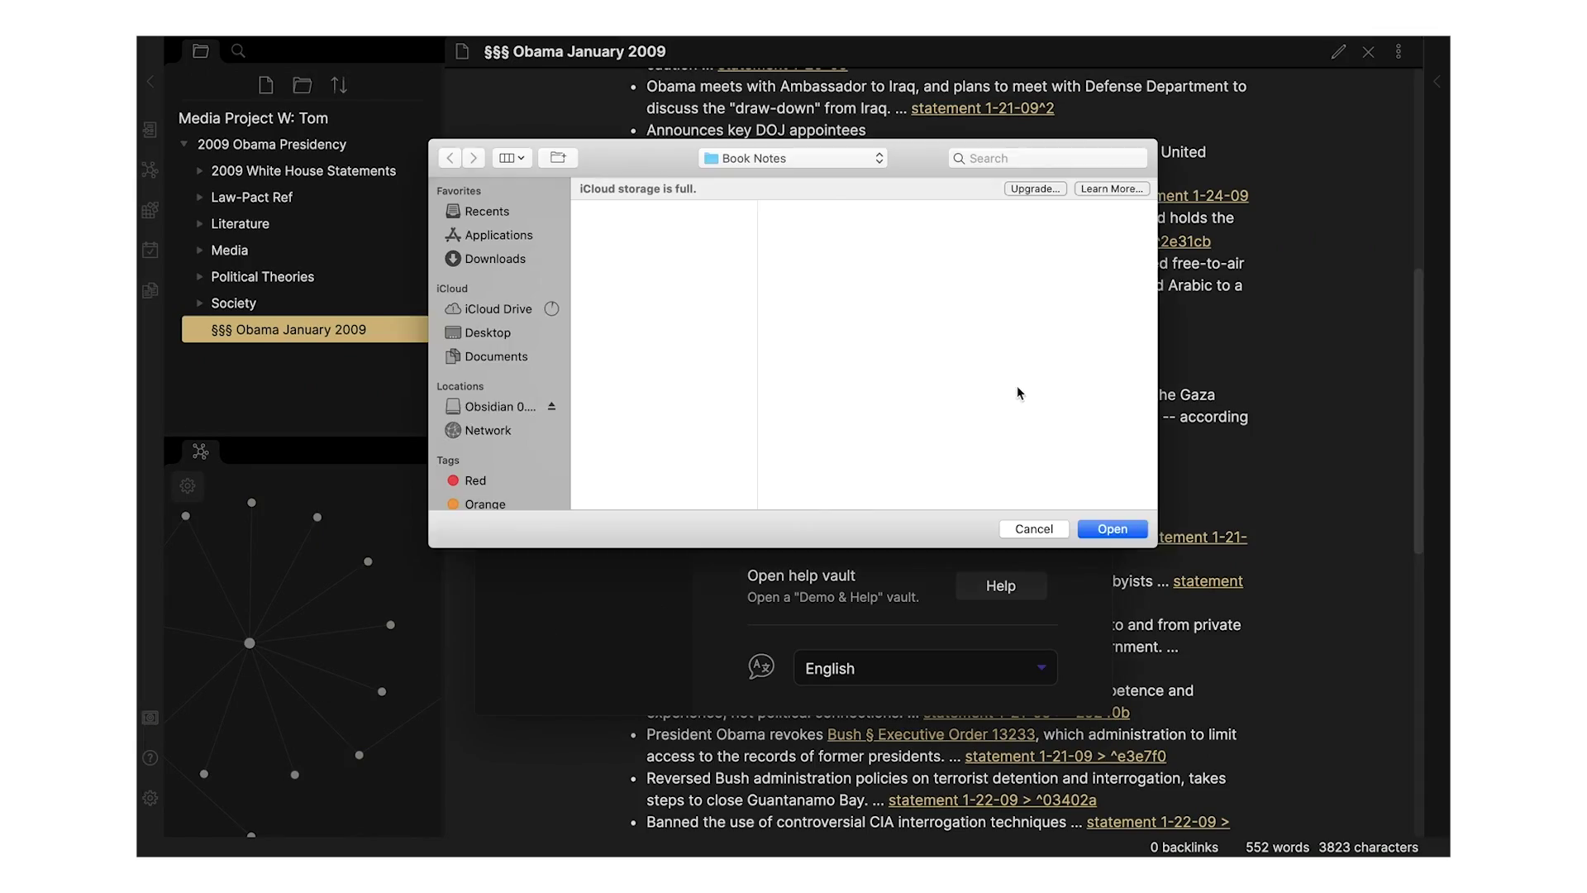
left_click(542, 333)
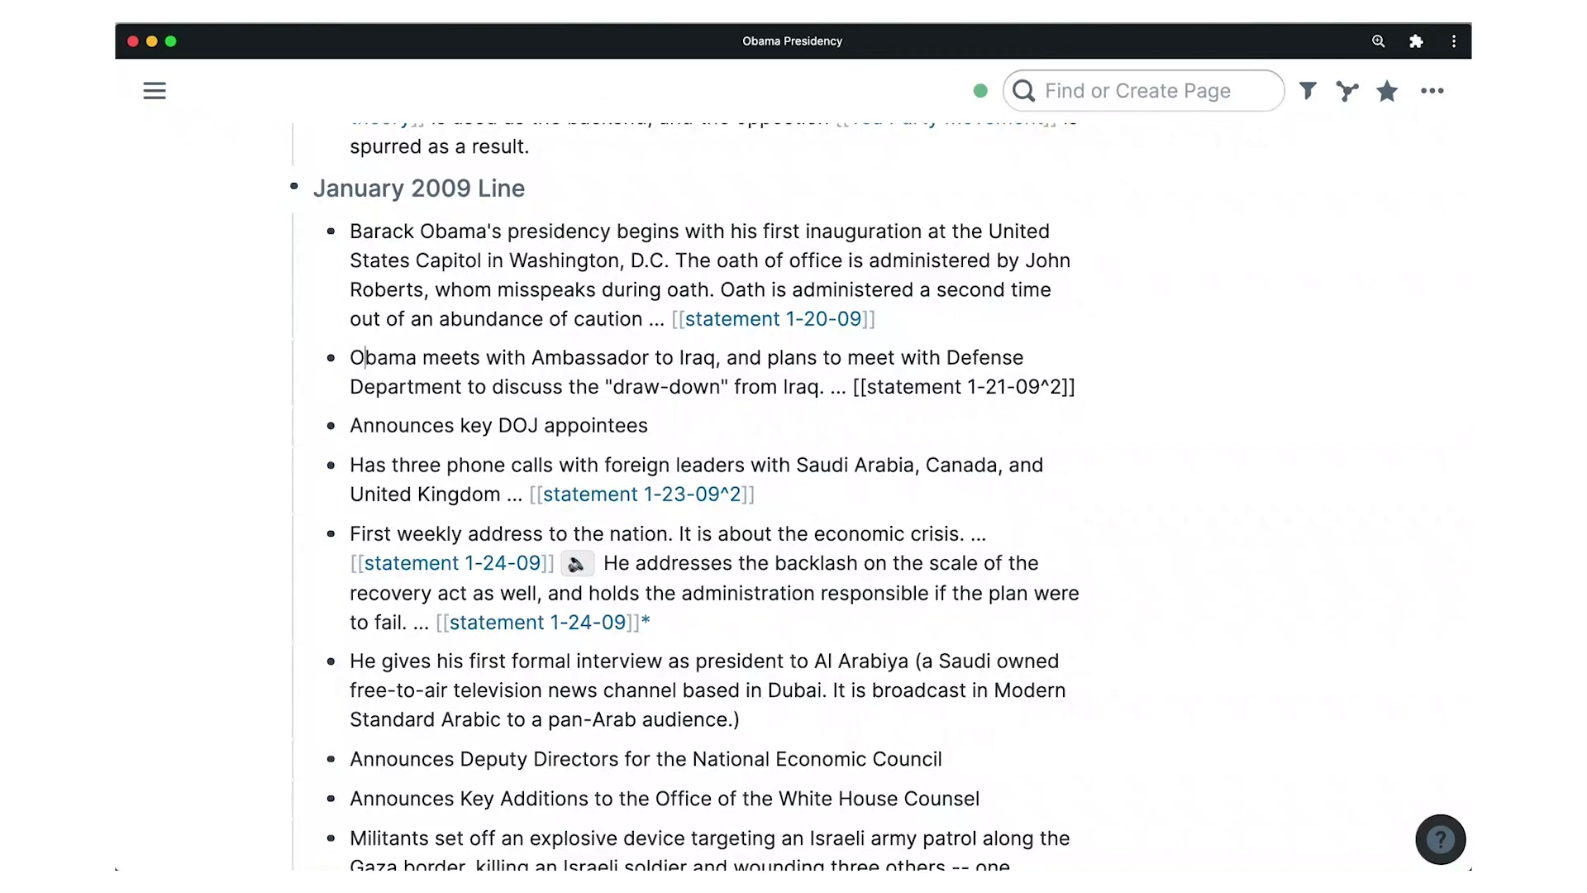
Indent the Ambassador, DOJ appointees, phone calls, First weekly address and Al Arabiya bullets under the inauguration
key("Tab")
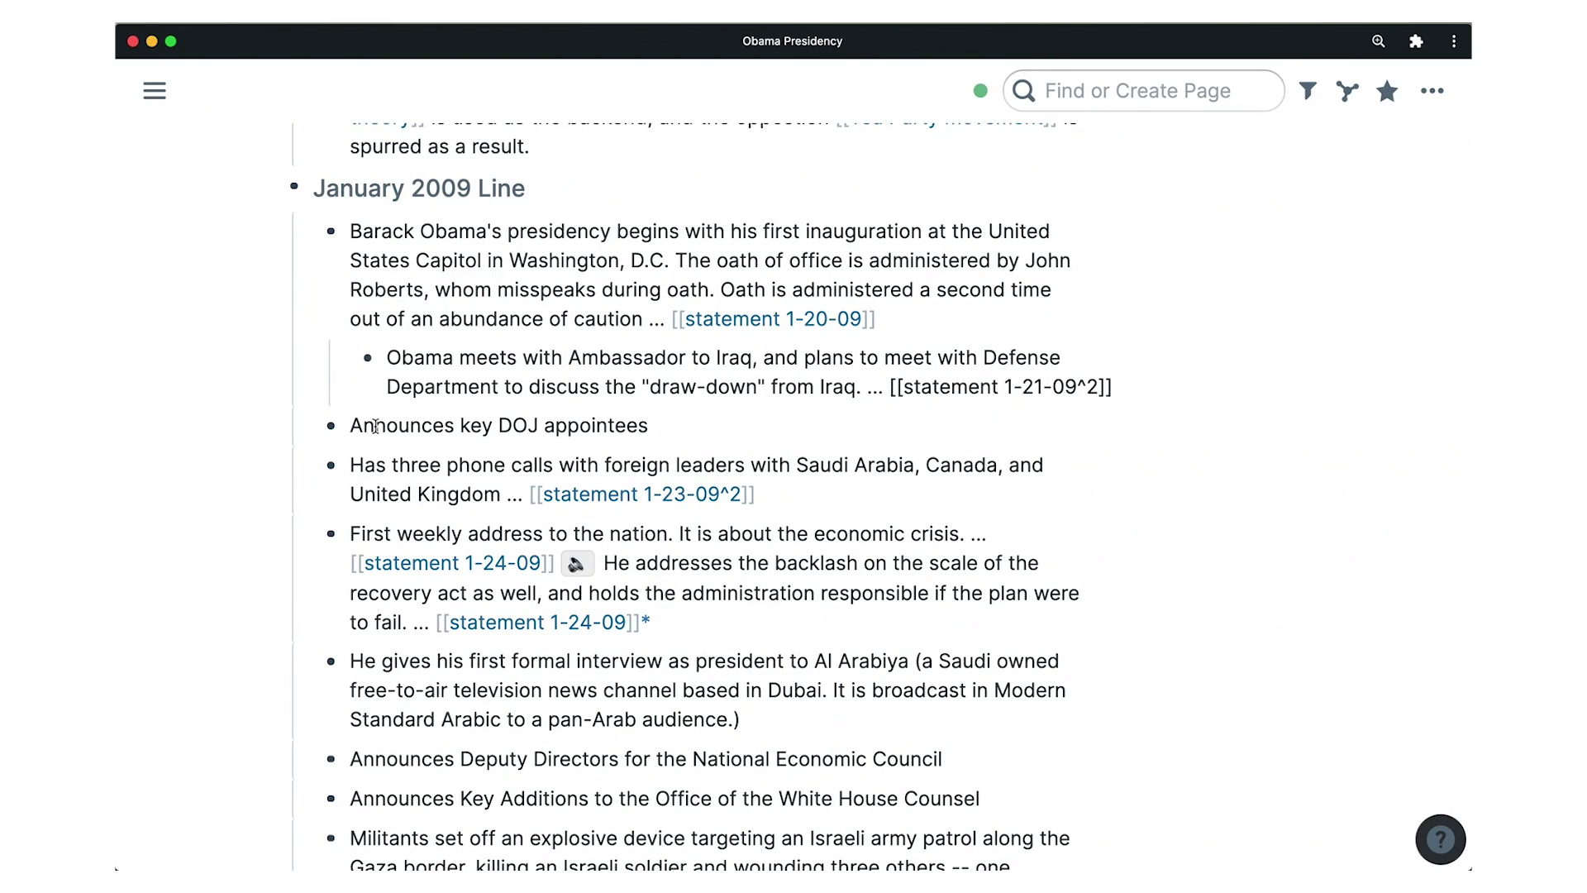
left_click(376, 425)
key("Tab")
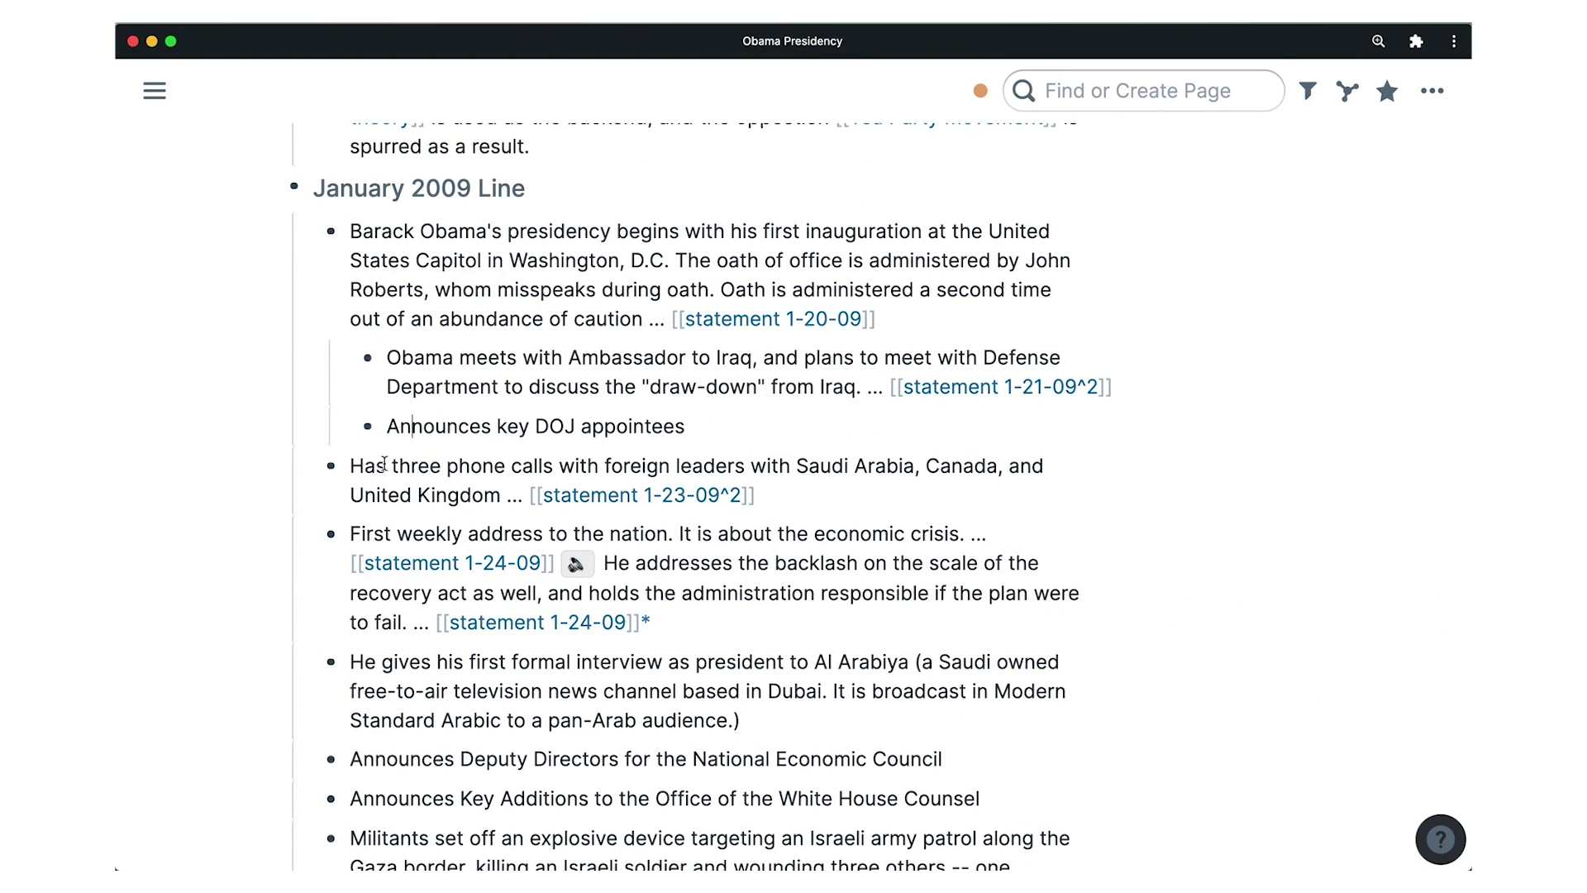
left_click(385, 465)
key("Tab")
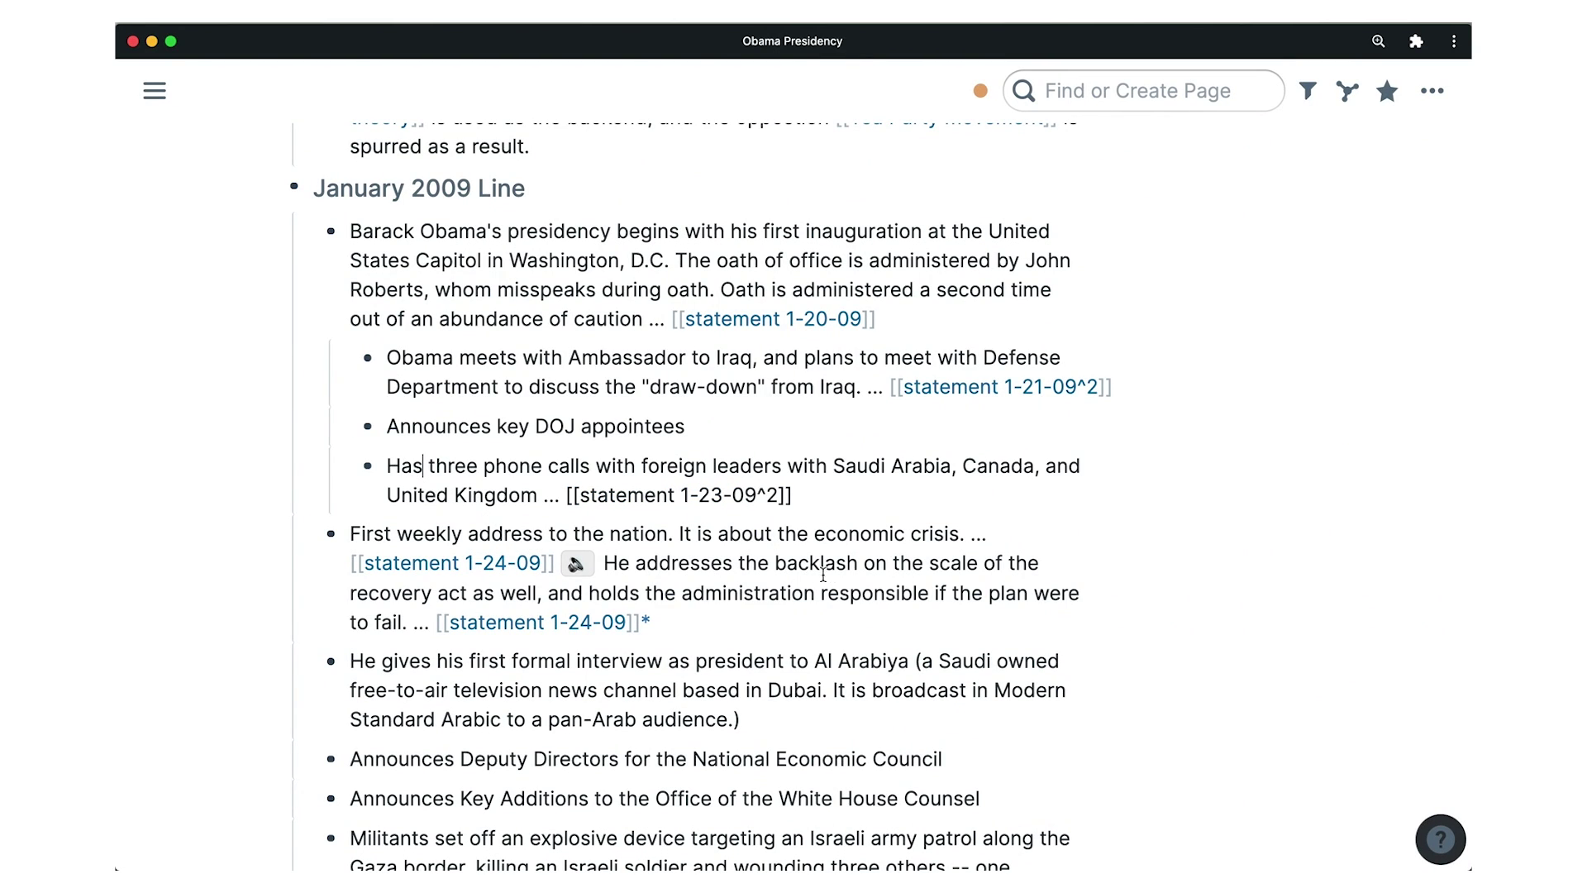
left_click(839, 573)
key("Tab")
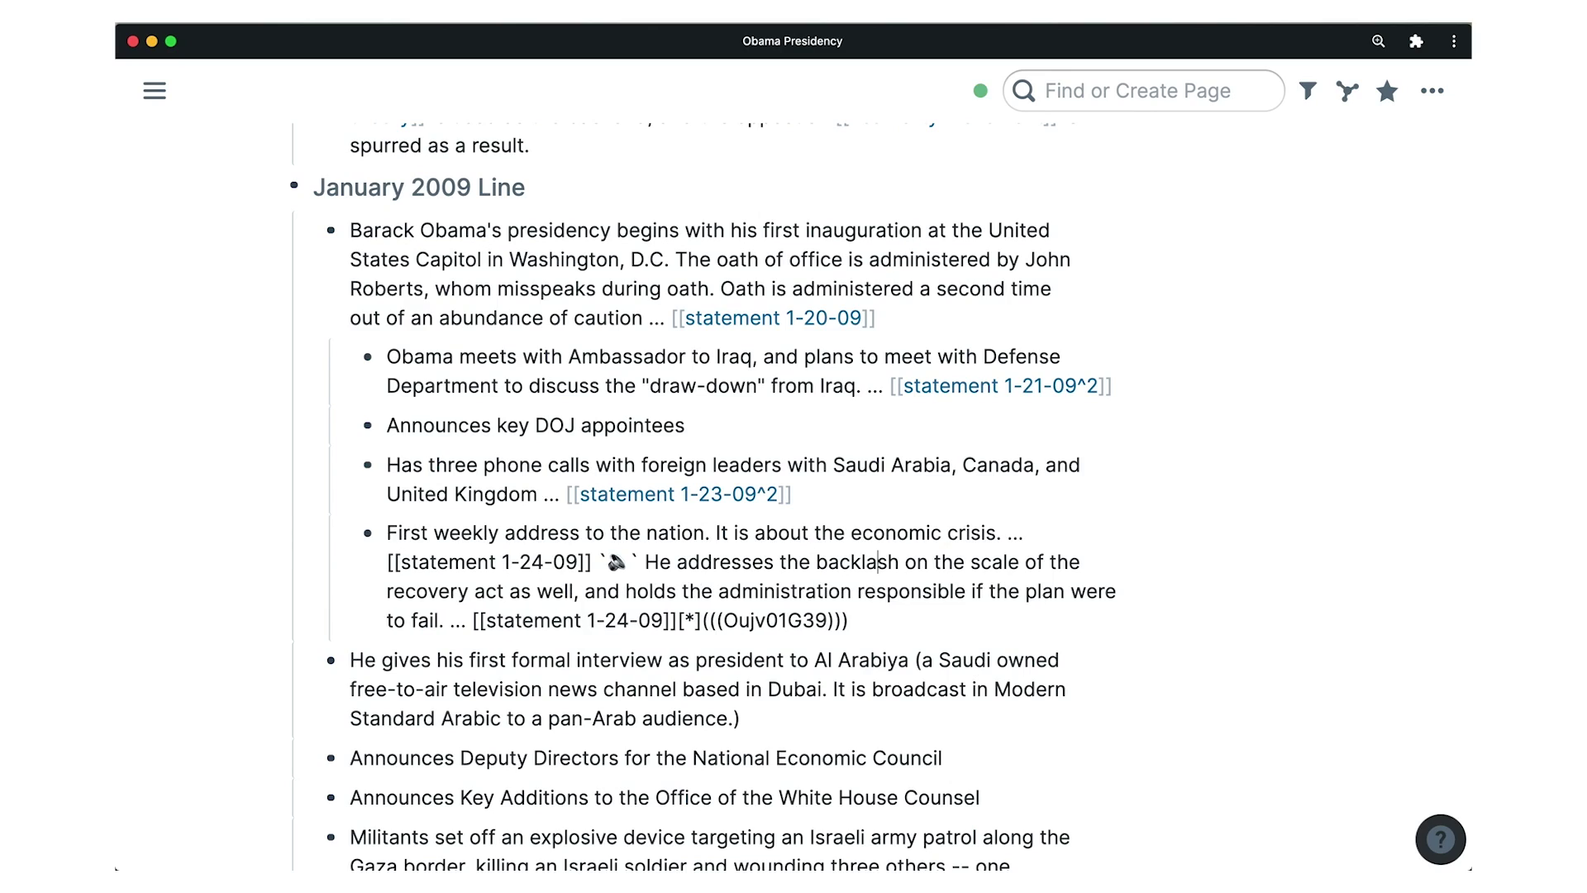
left_click(504, 686)
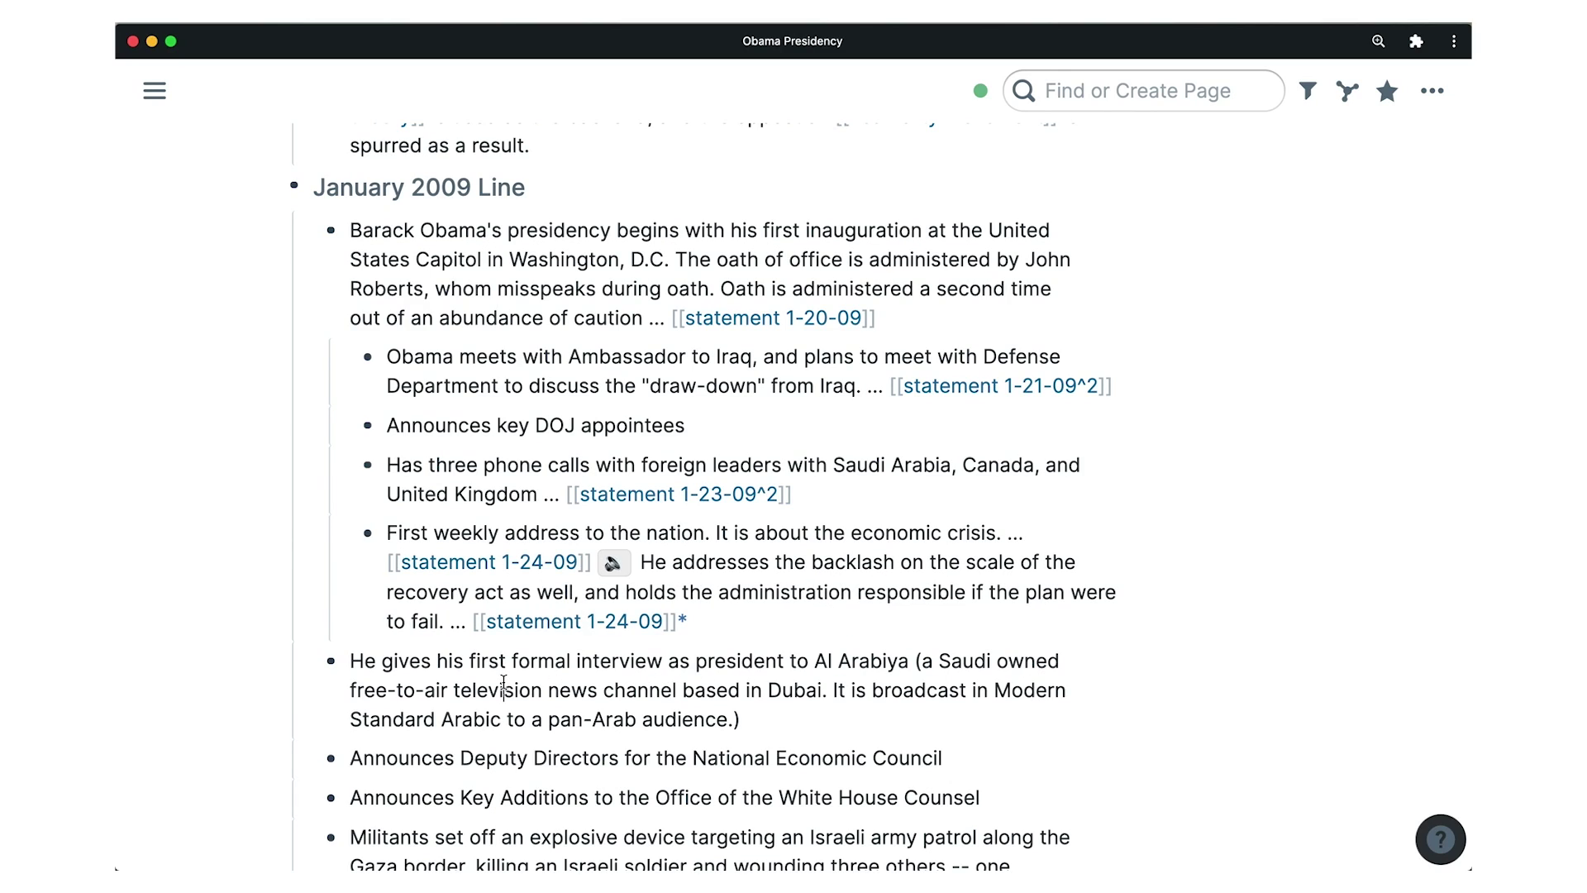
key("Tab")
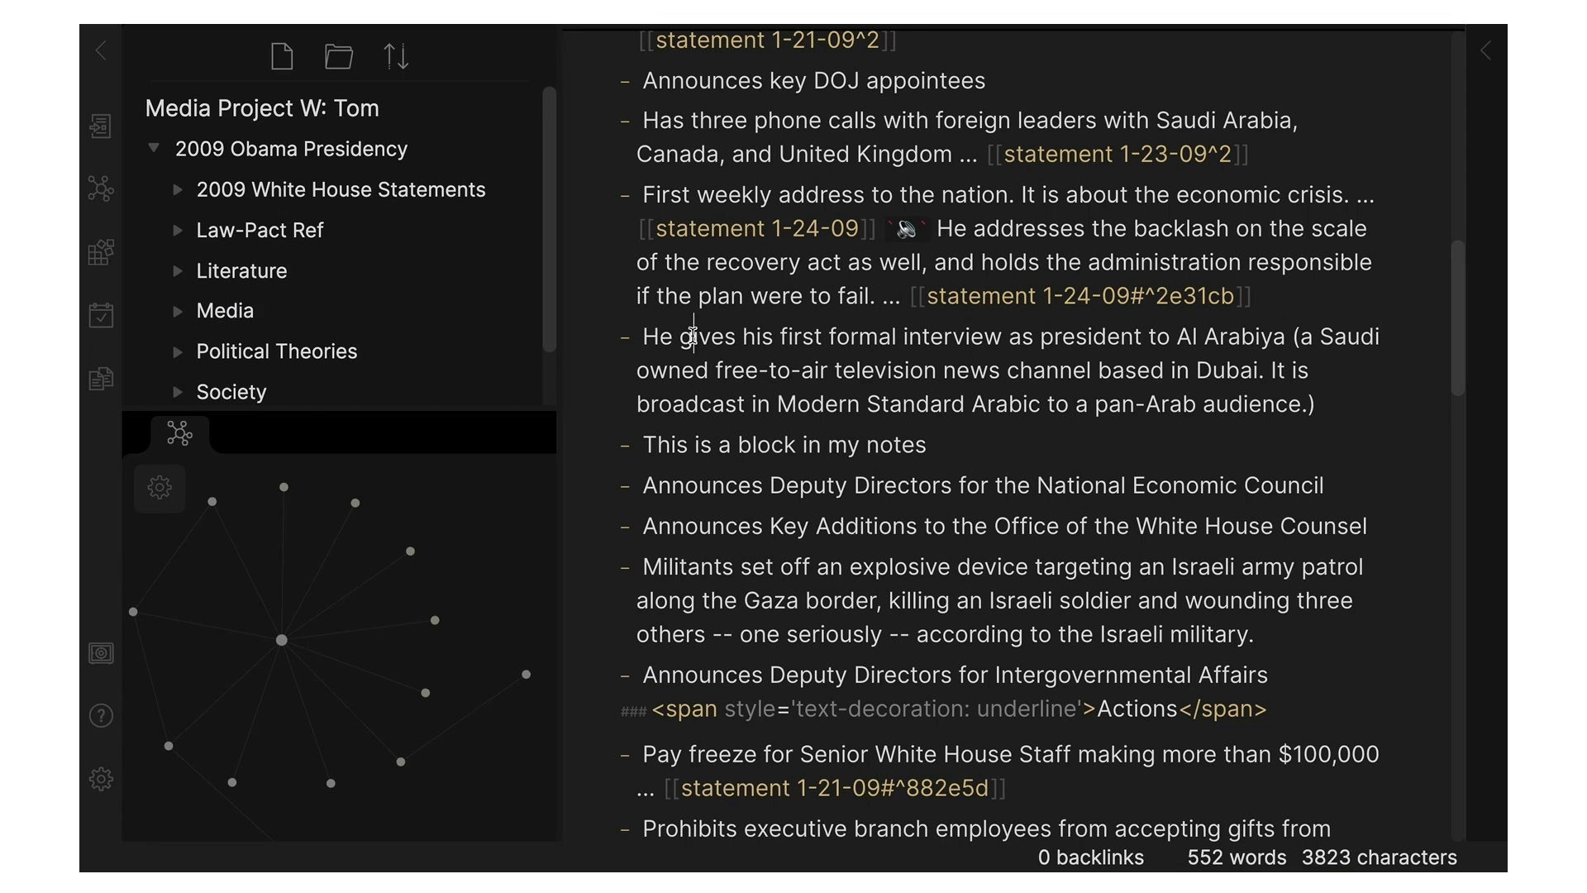
Fix 'He g ives' to 'He gives' and select the blocks down to Militants
left_click(693, 335)
key("Tab")
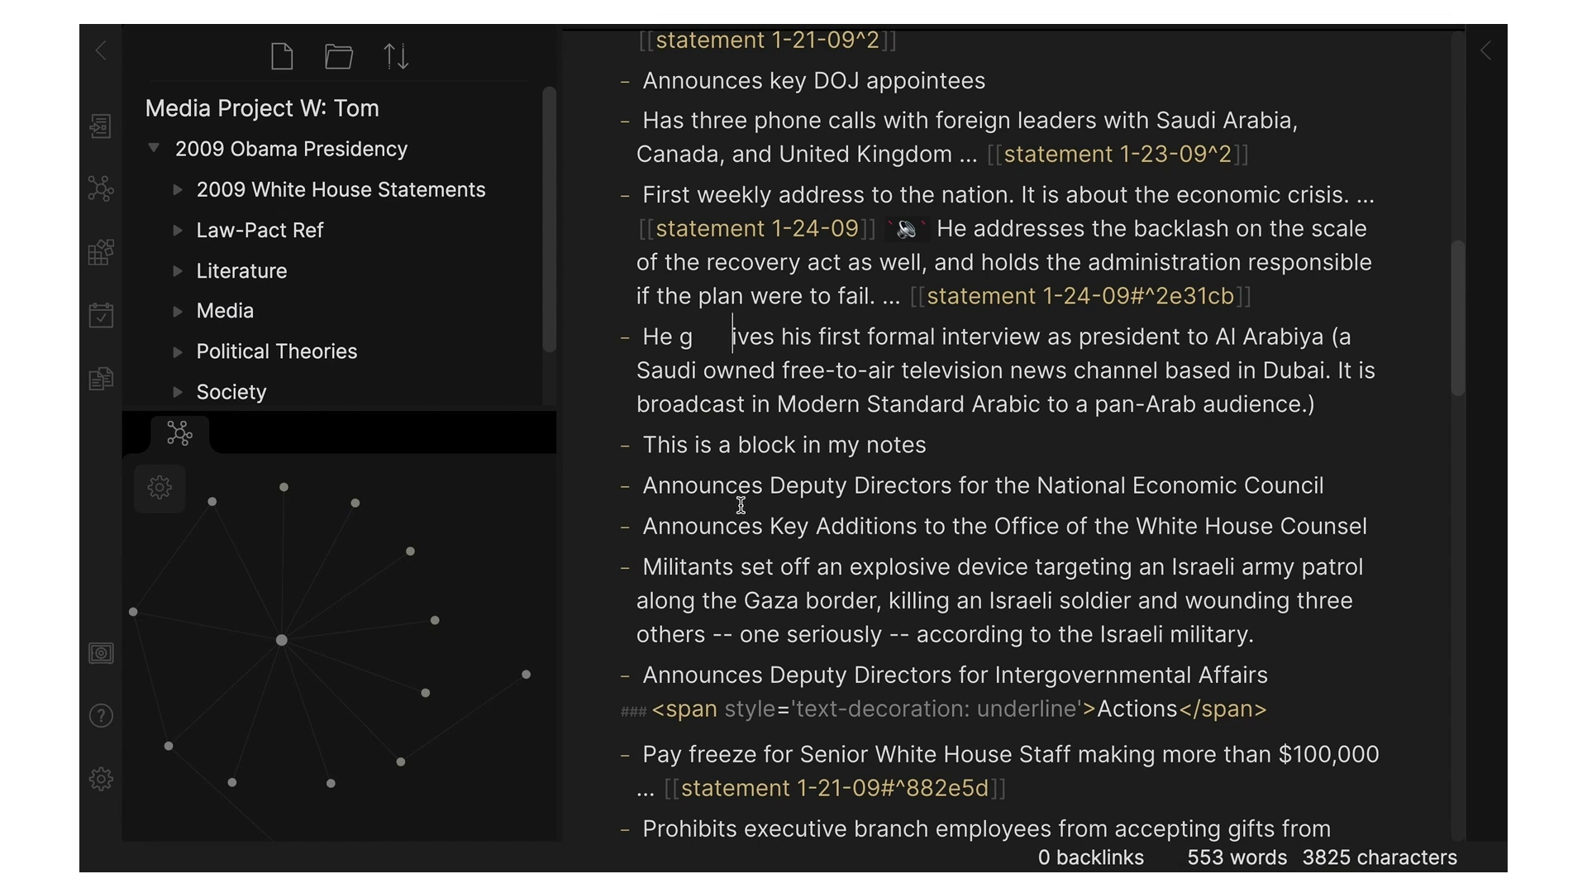
key("BackSpace")
key("BackSpace")
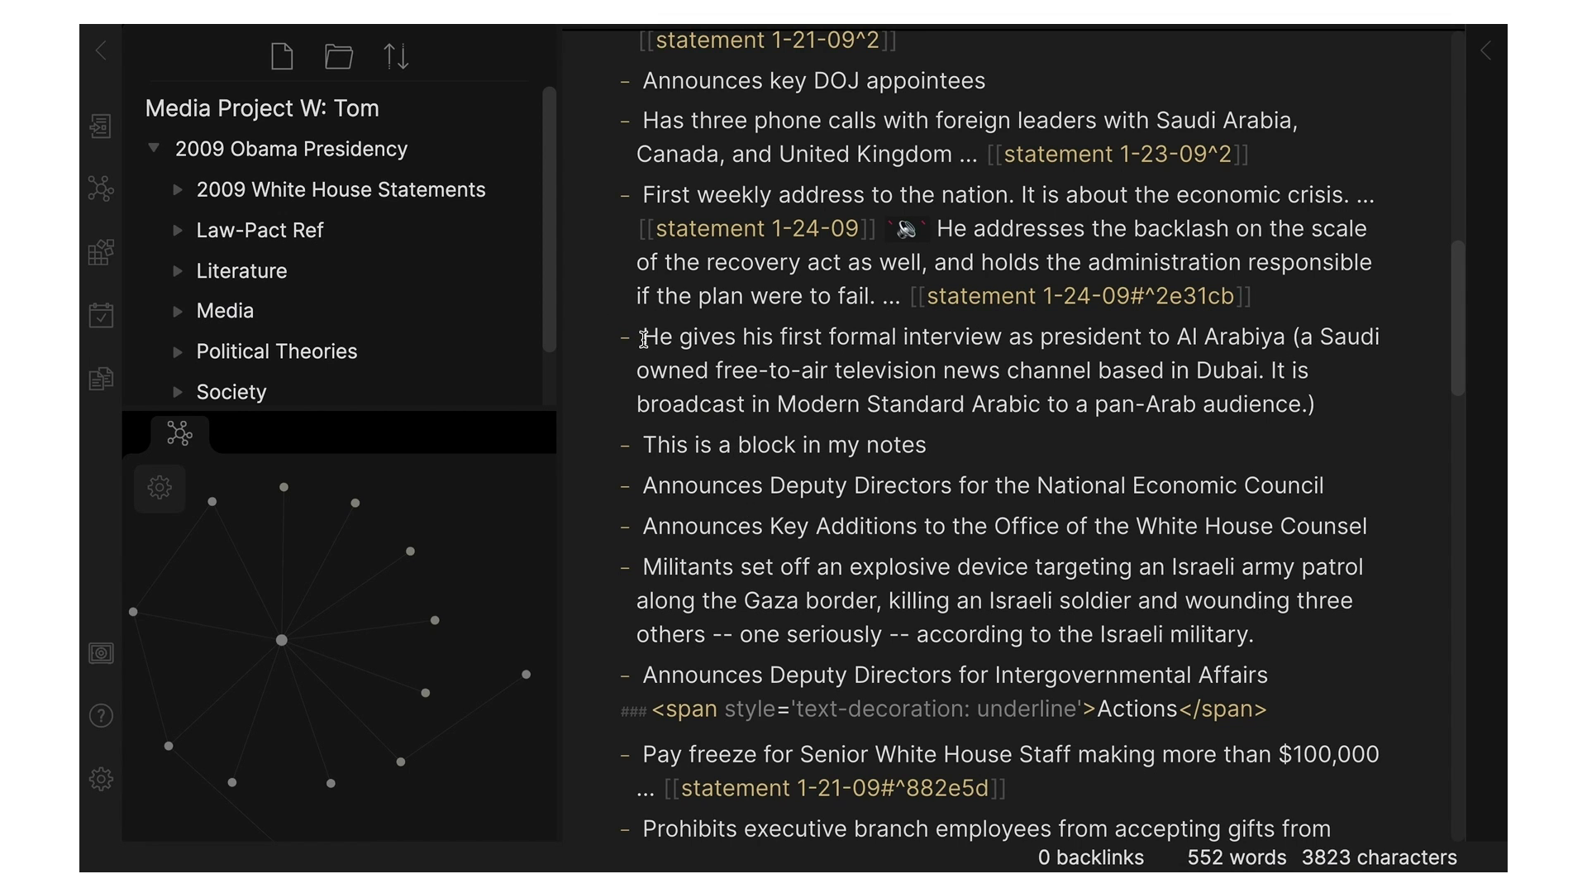
left_click_drag(644, 339, 1347, 623)
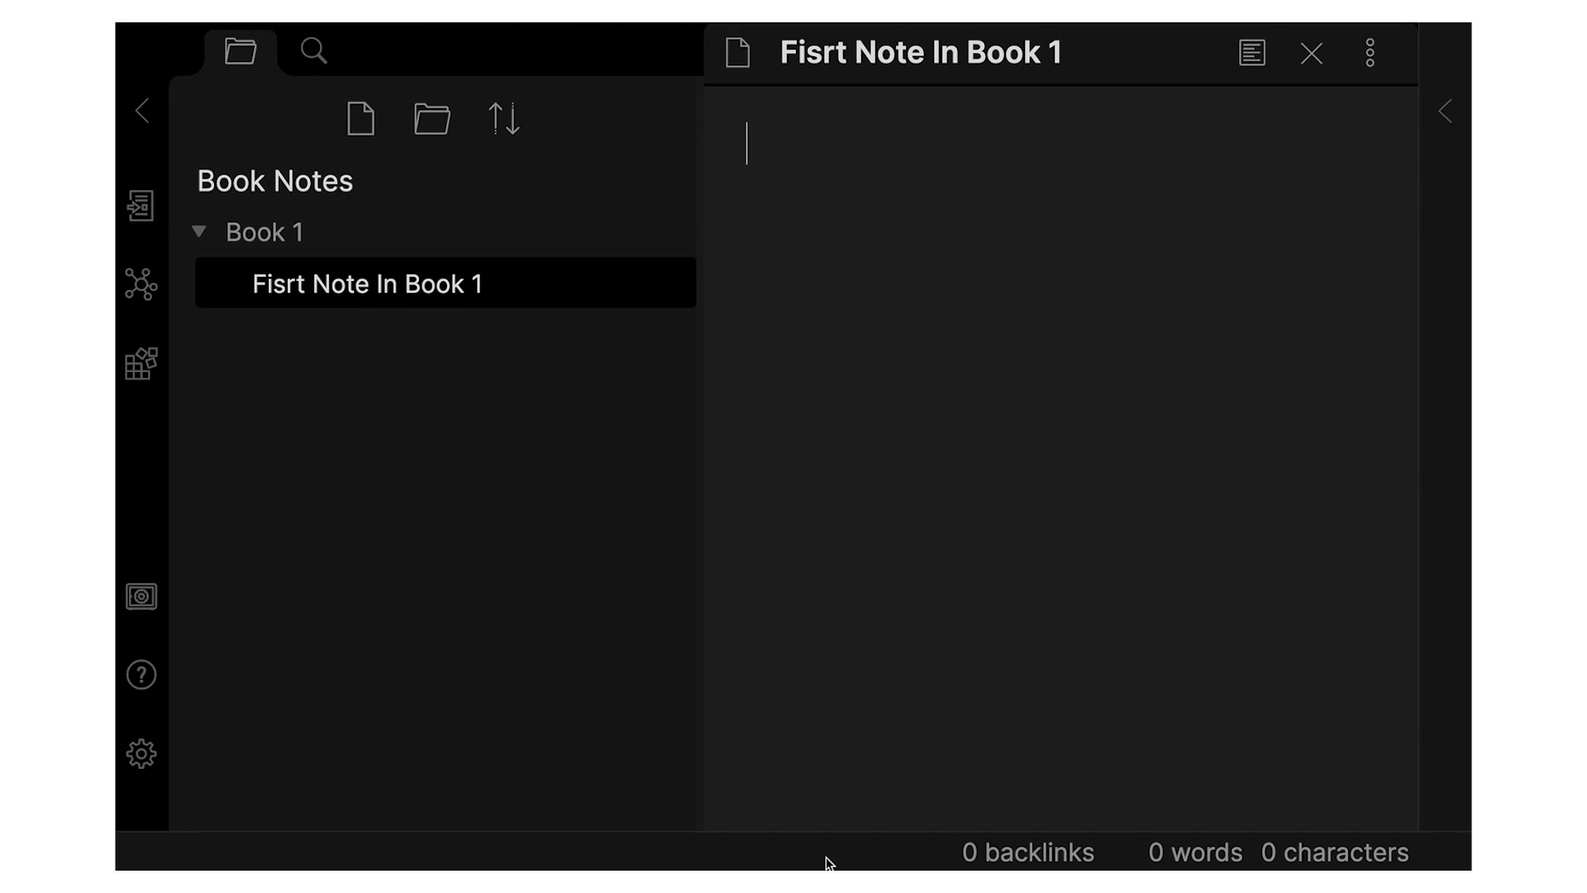
Add a [[This is a new note]] link, follow it to create that note, then return
type("[[This")
type(" is a new ")
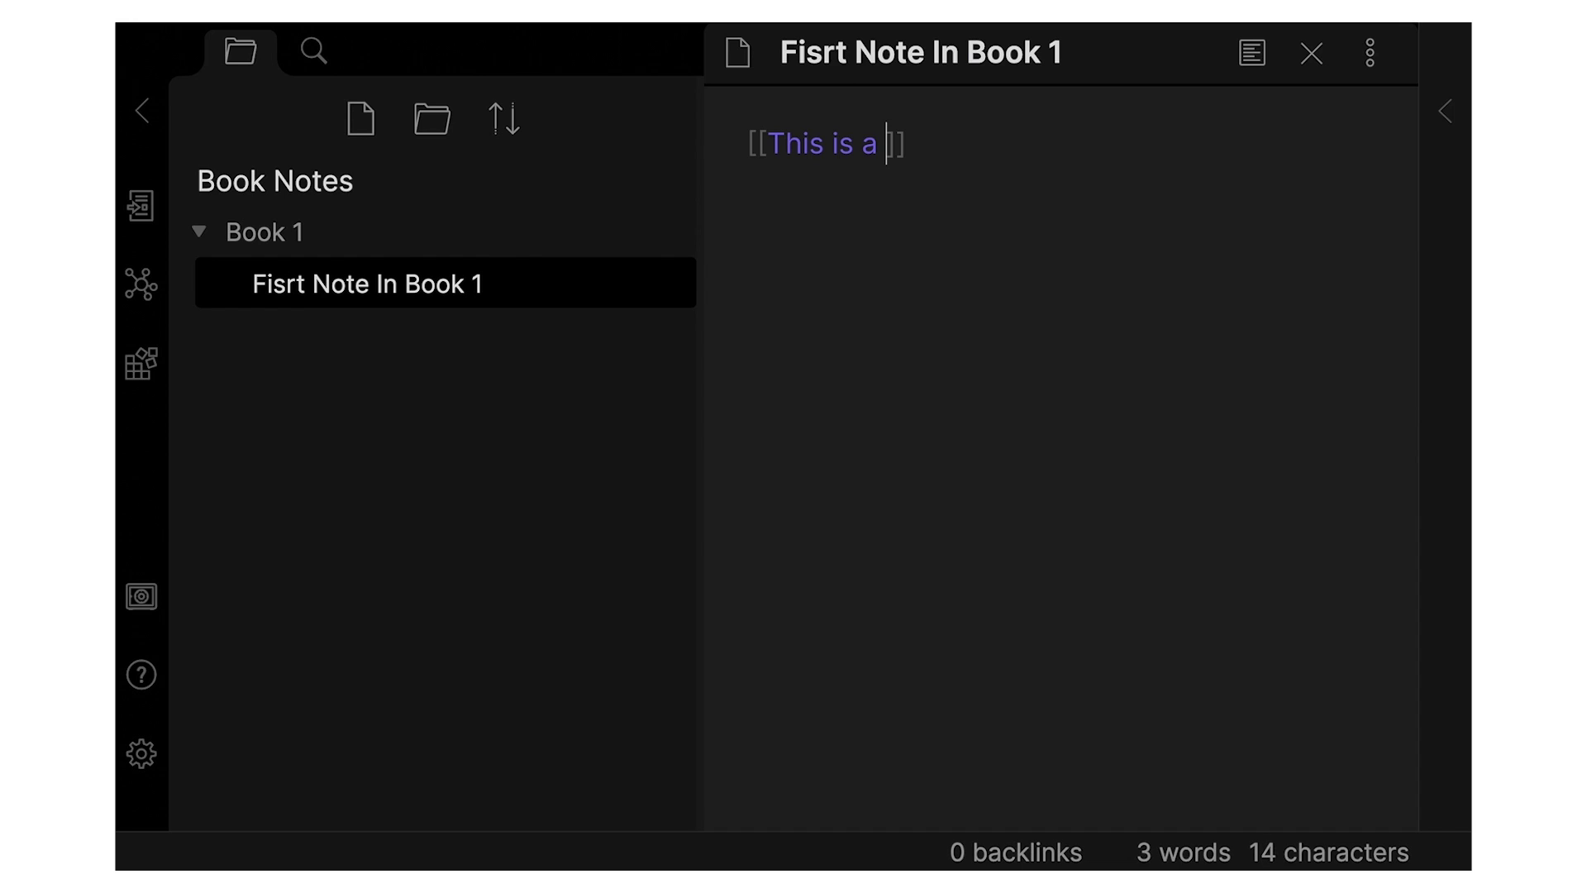
type("note")
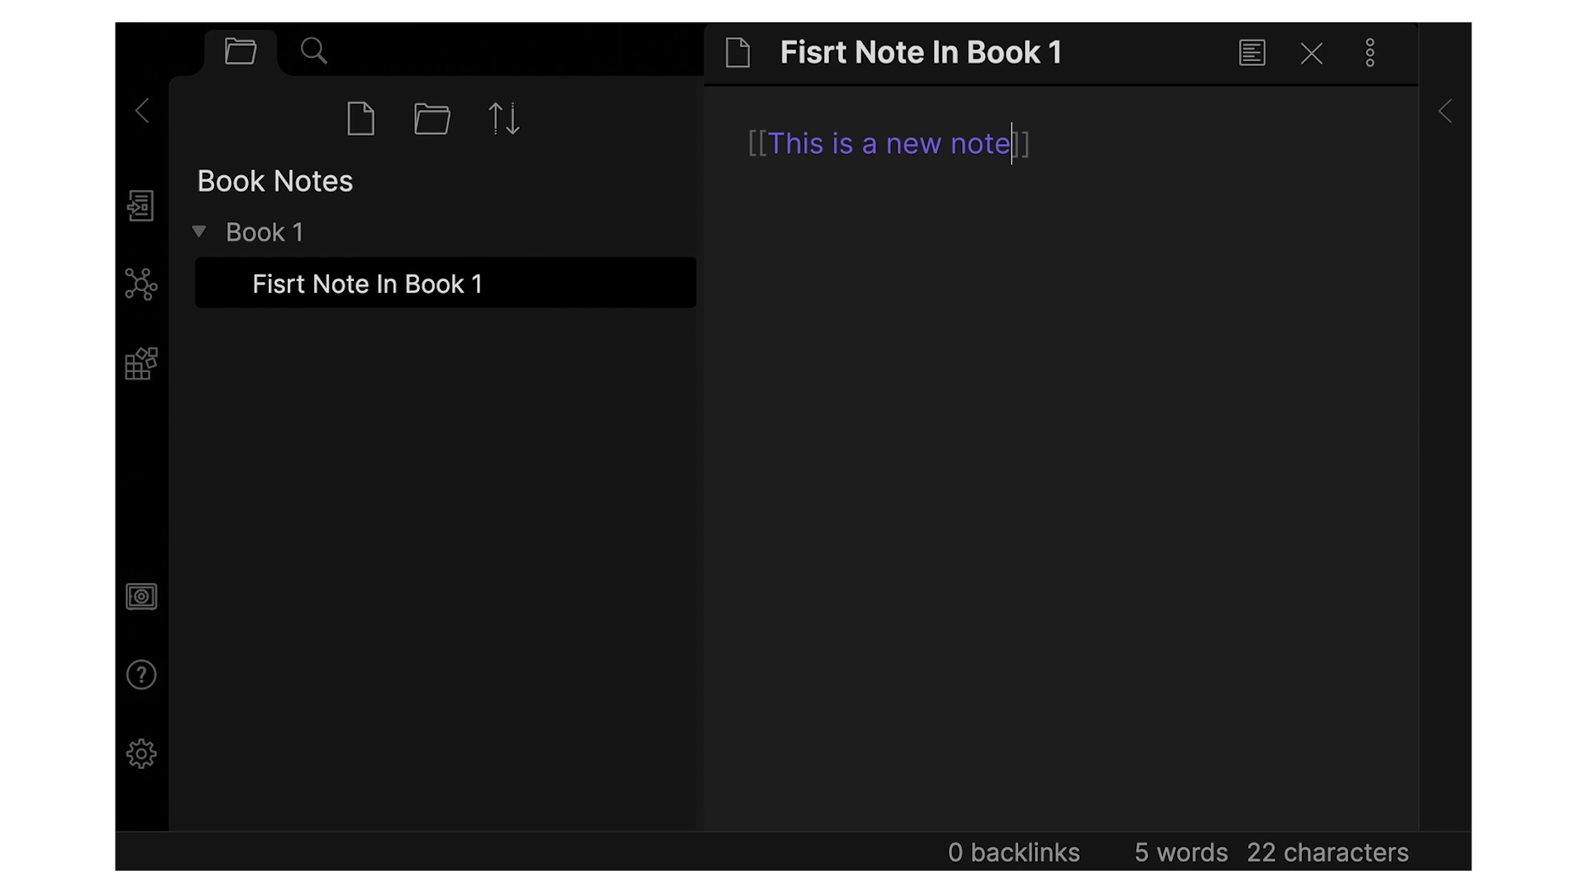
key("ctrl+e")
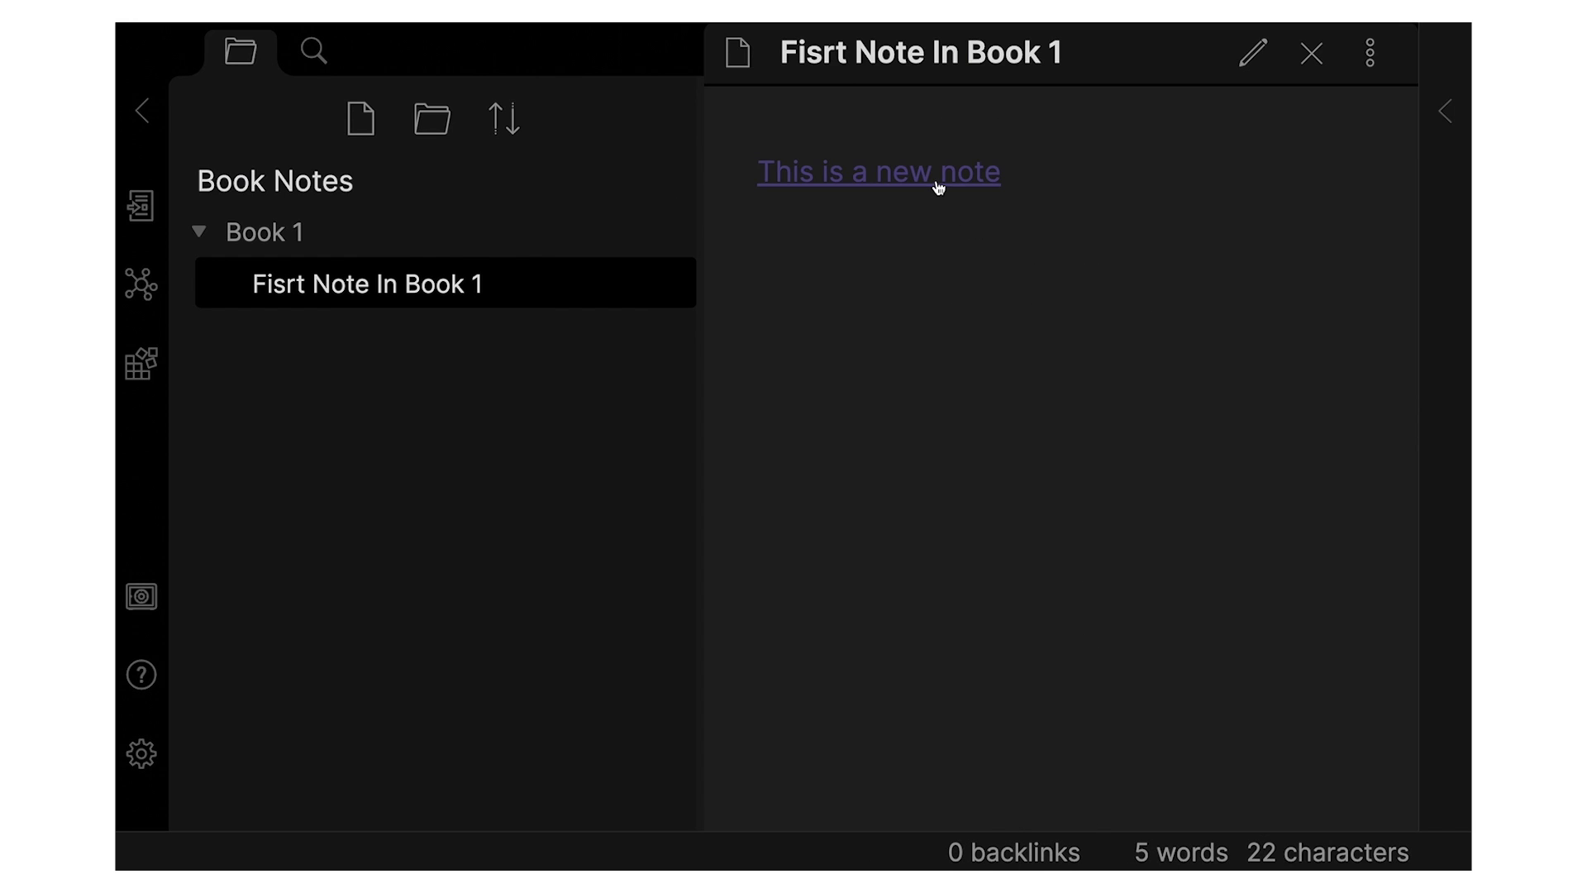
left_click(938, 187)
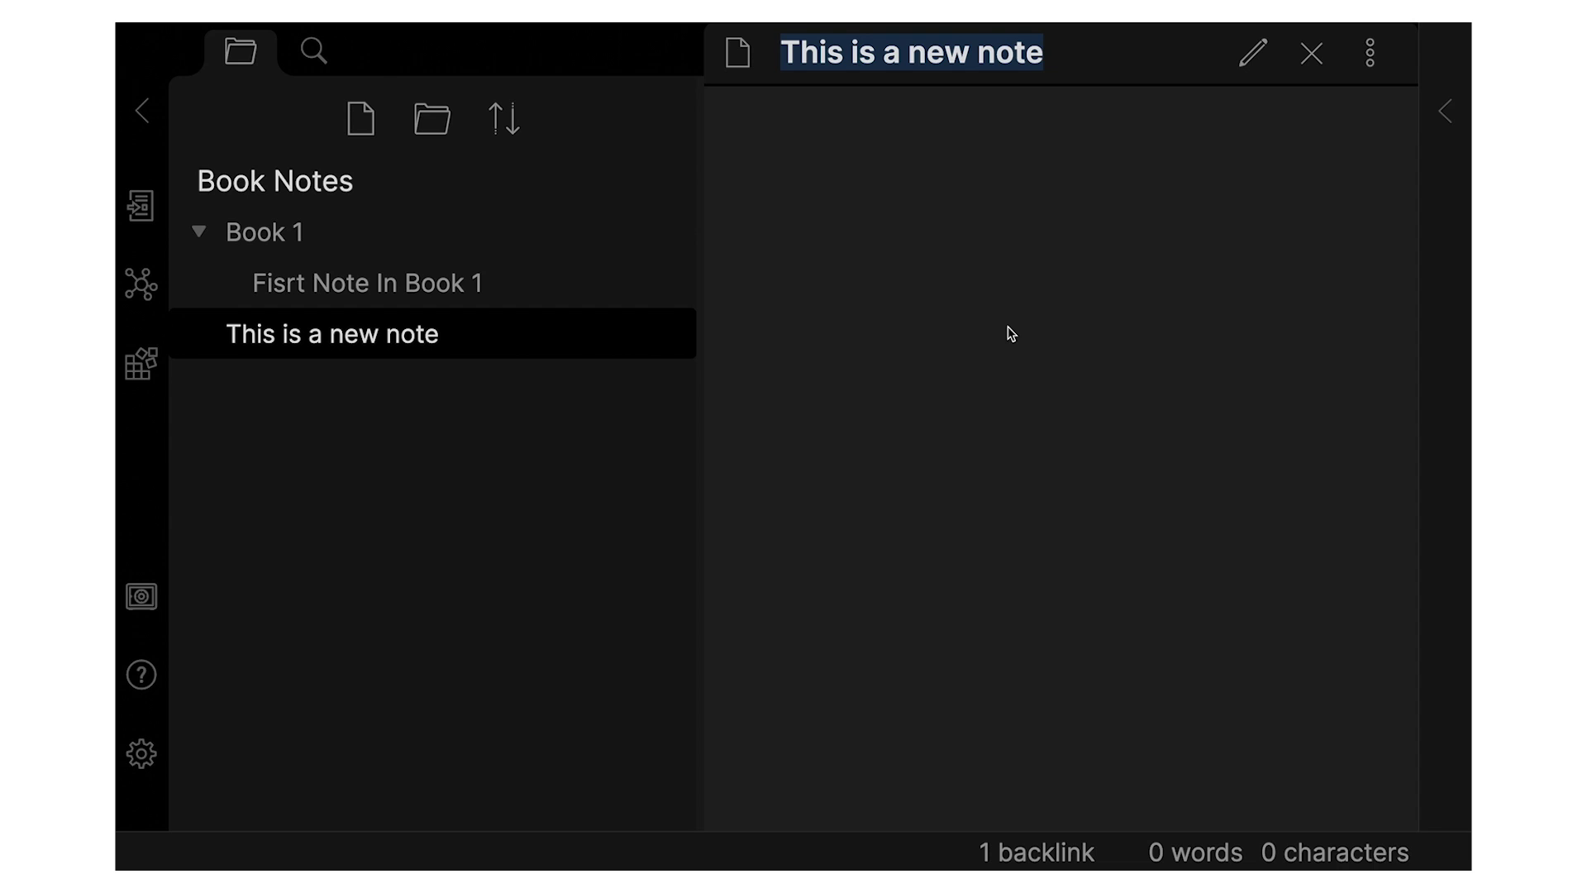
key("ctrl+alt+Left")
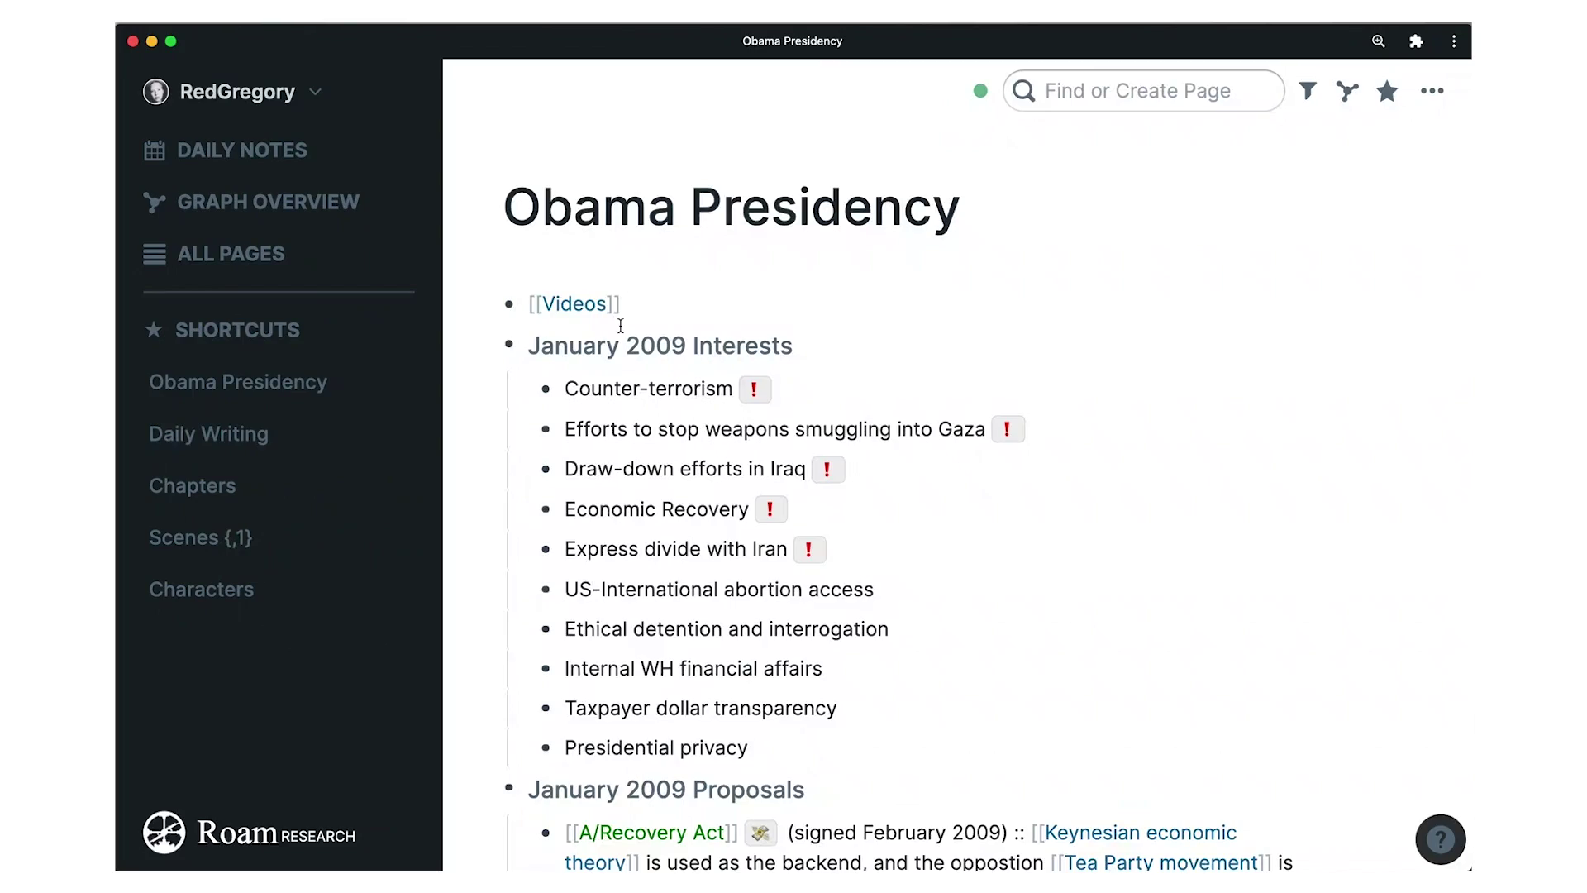
Open the Videos page and toggle its star off and back on to keep it in Shortcuts
left_click(579, 304)
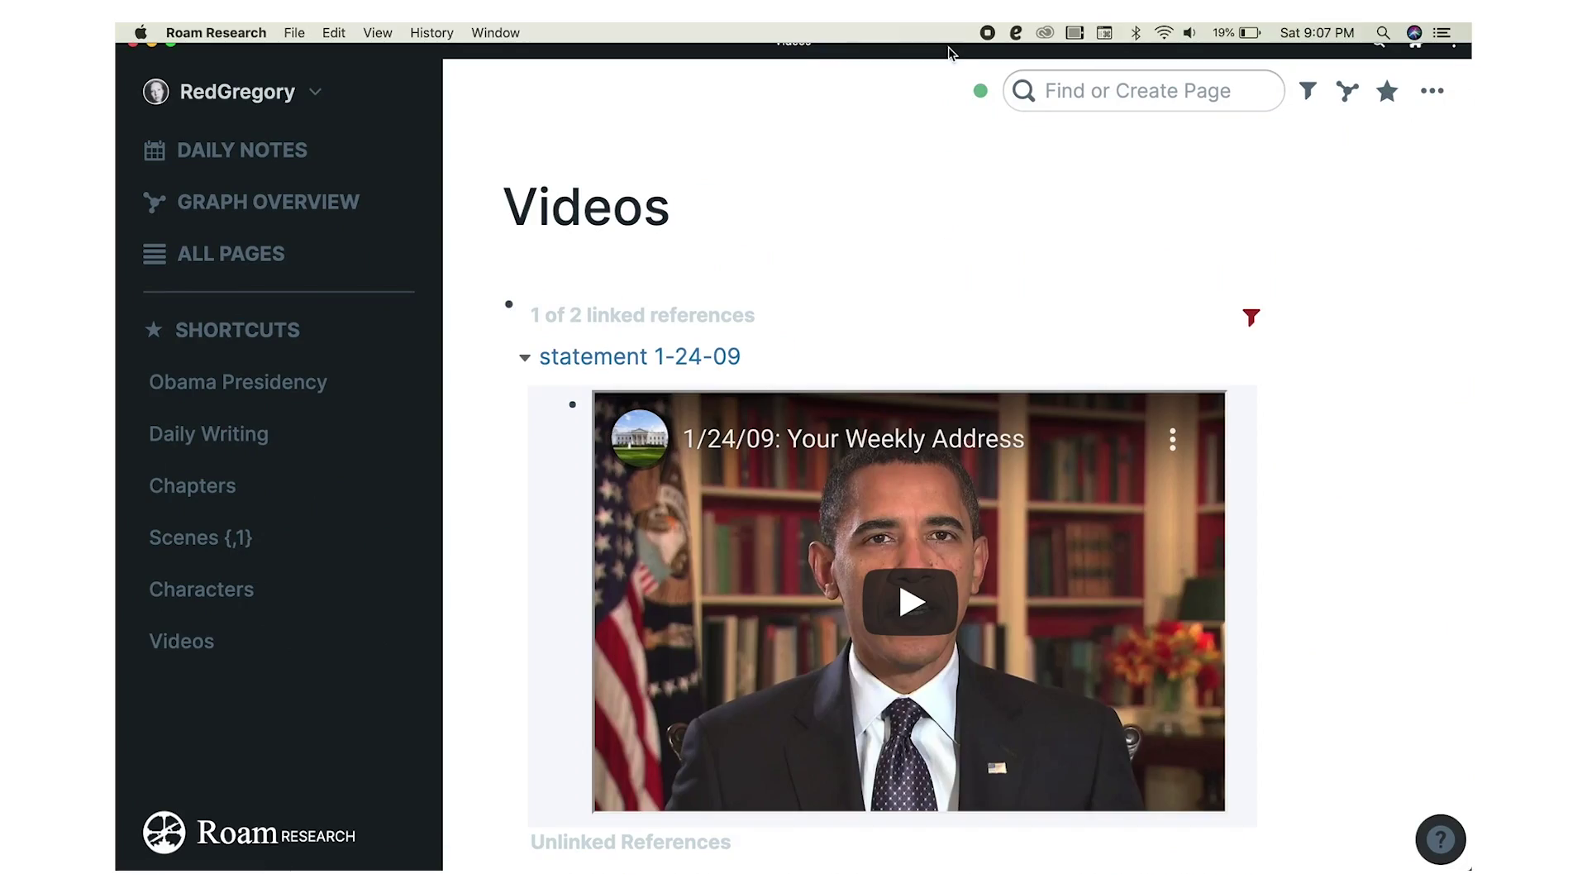
left_click(1388, 91)
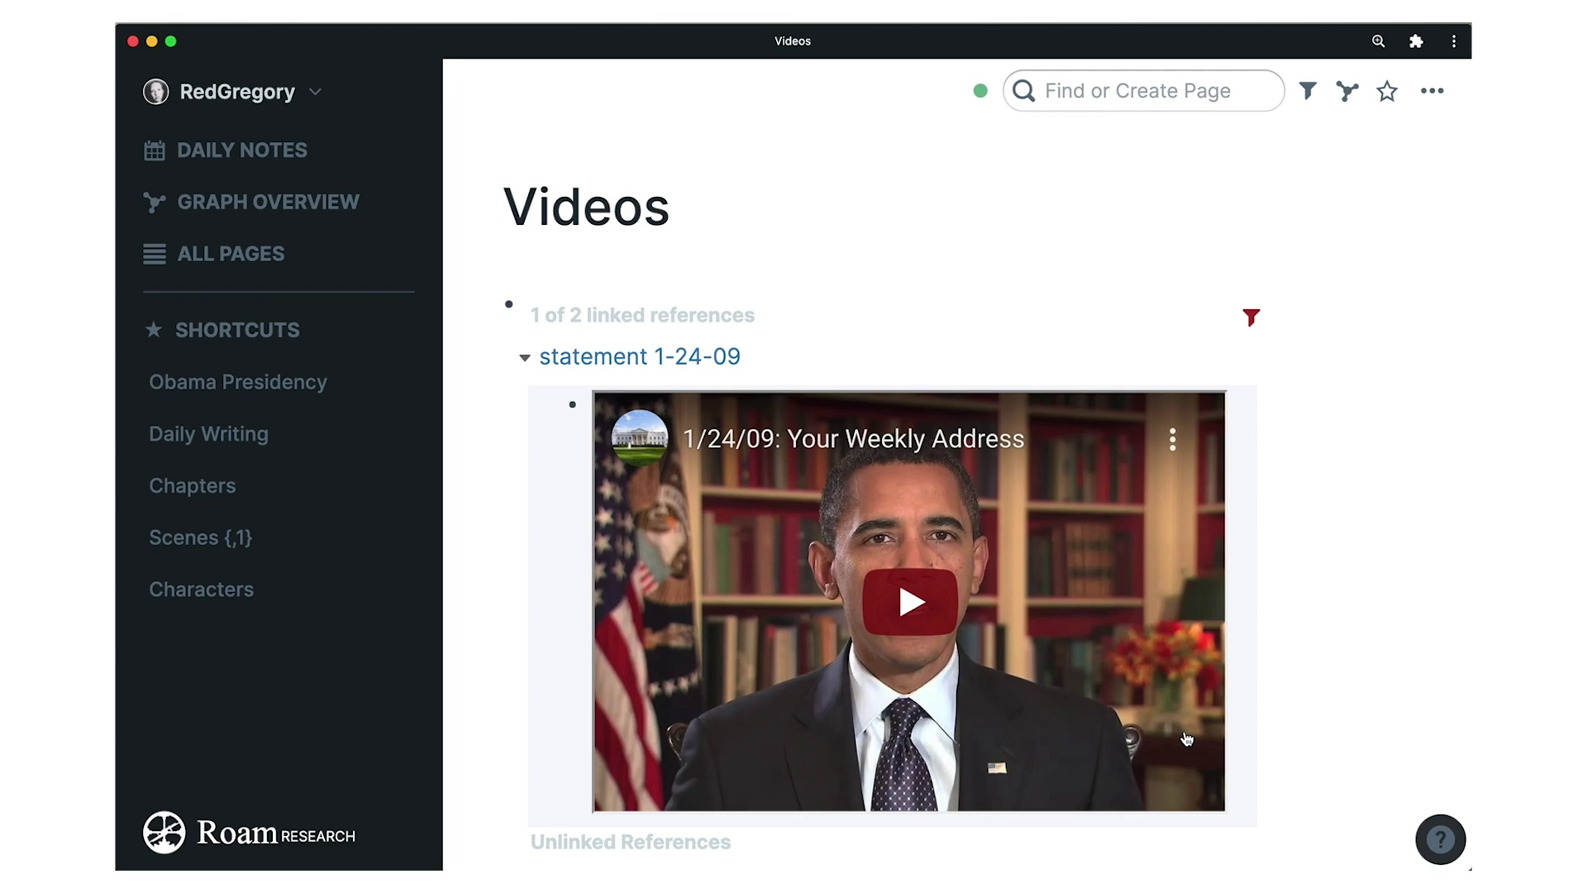
left_click(1388, 90)
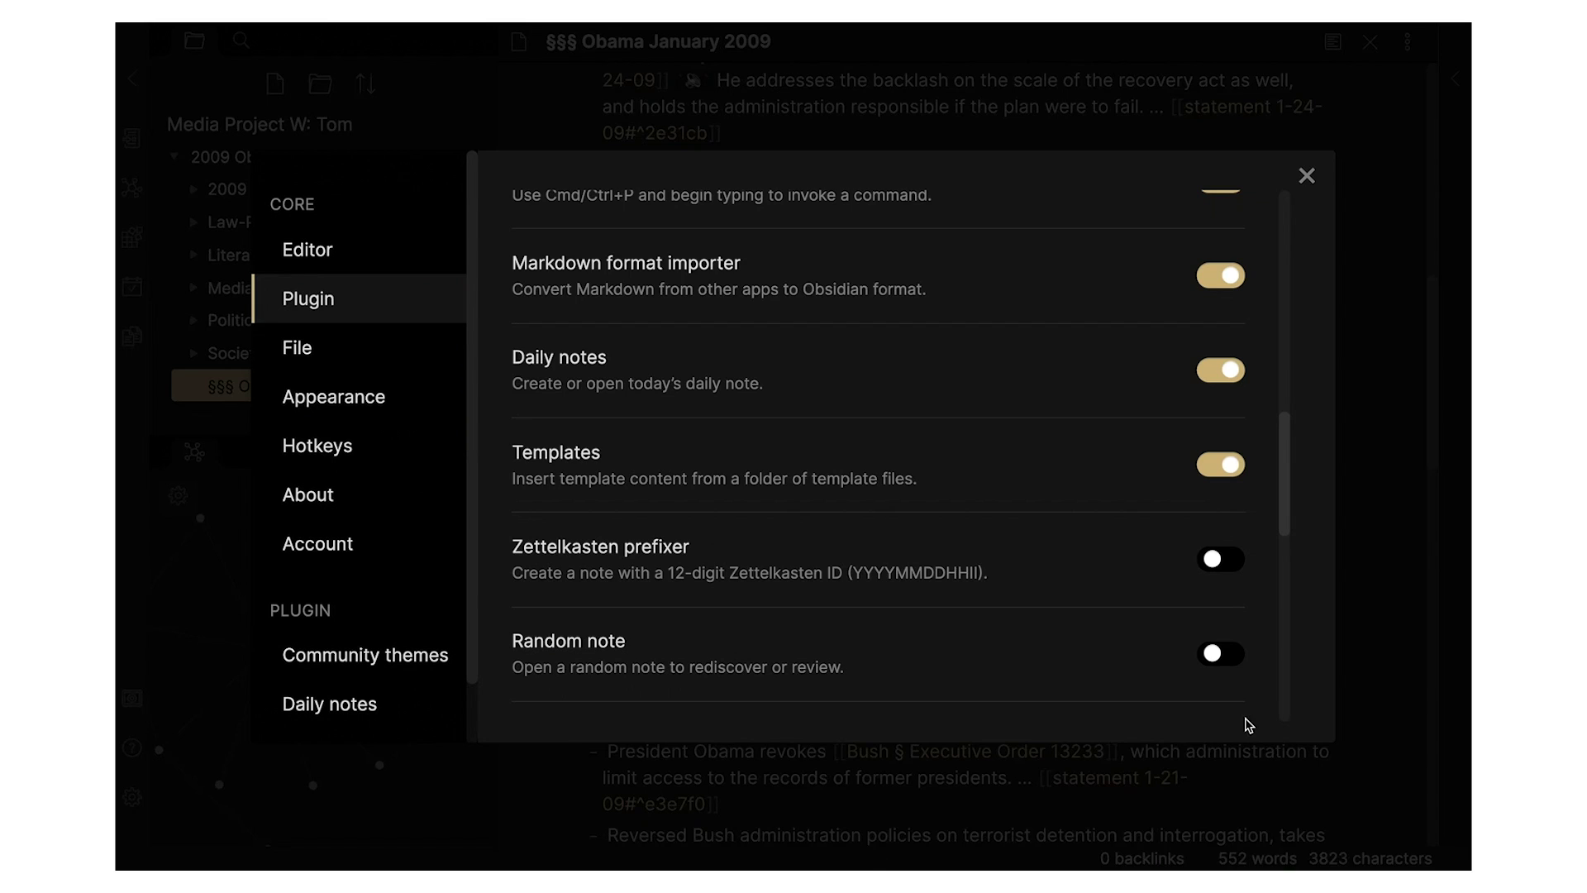
Turn on the Zettelkasten prefixer core plugin and close Settings
left_click(1223, 567)
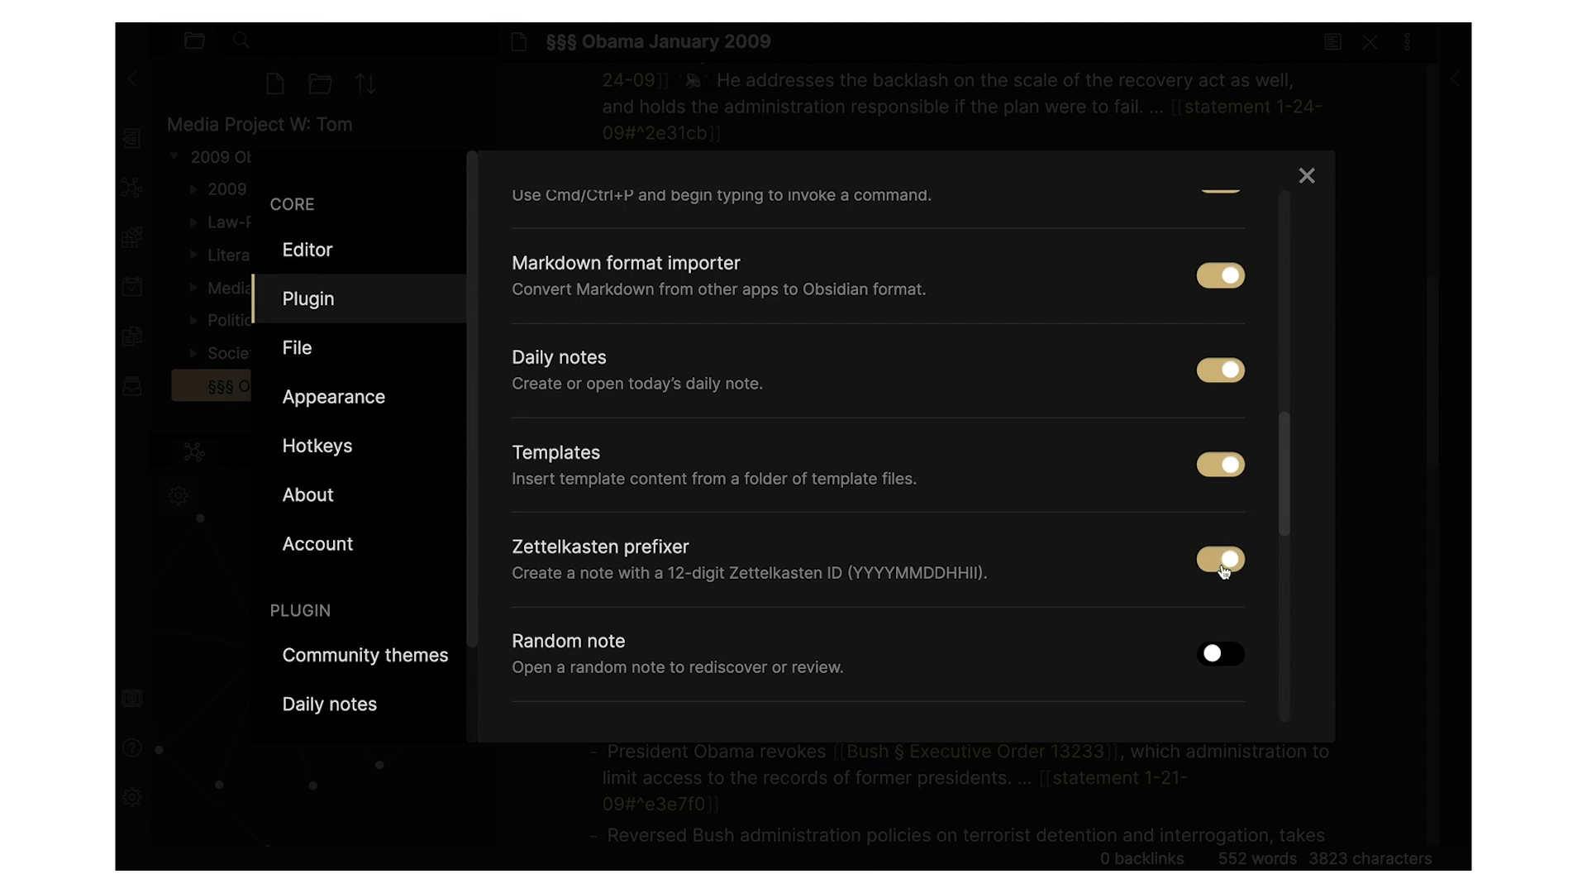
left_click(1223, 567)
left_click(1223, 568)
left_click(1306, 176)
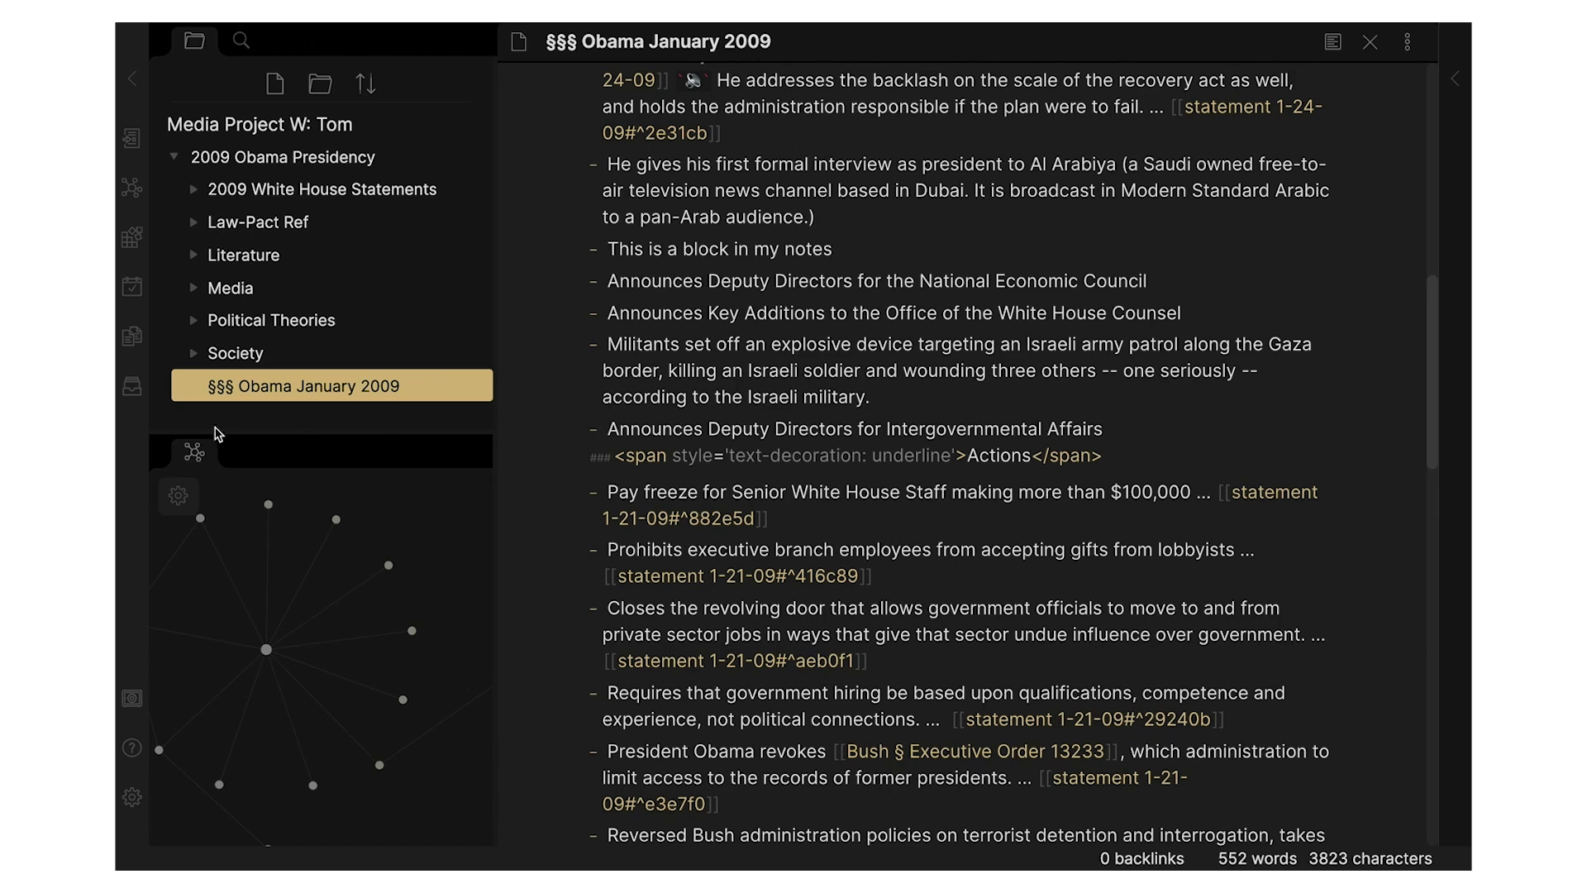
Create a timestamped Zettelkasten note and extend its title with 'This is a new note'
left_click(134, 390)
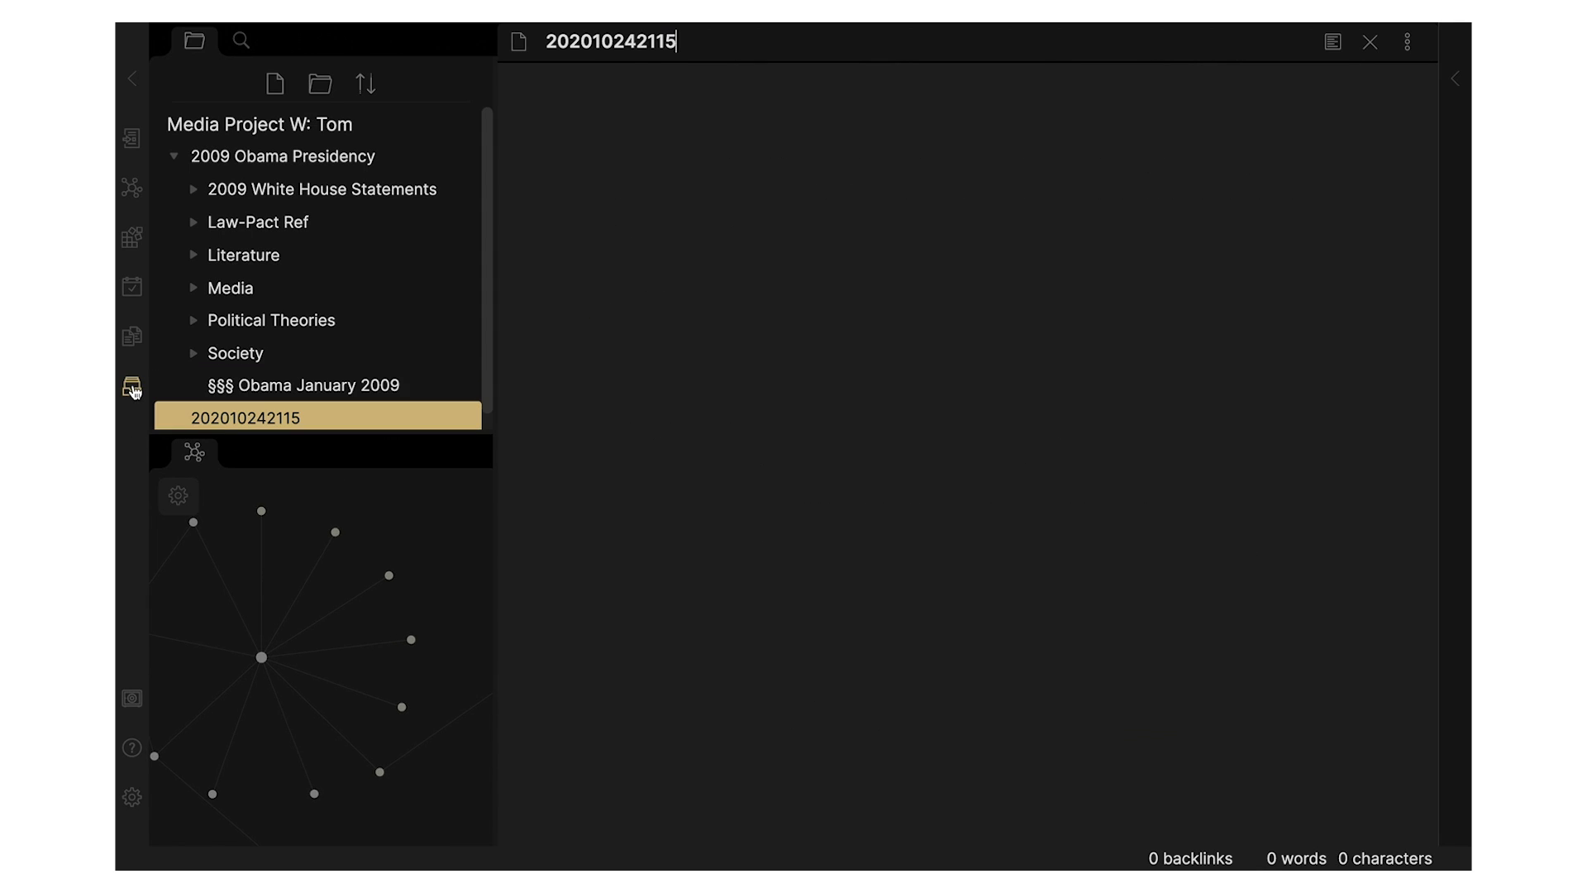
type("This is a new")
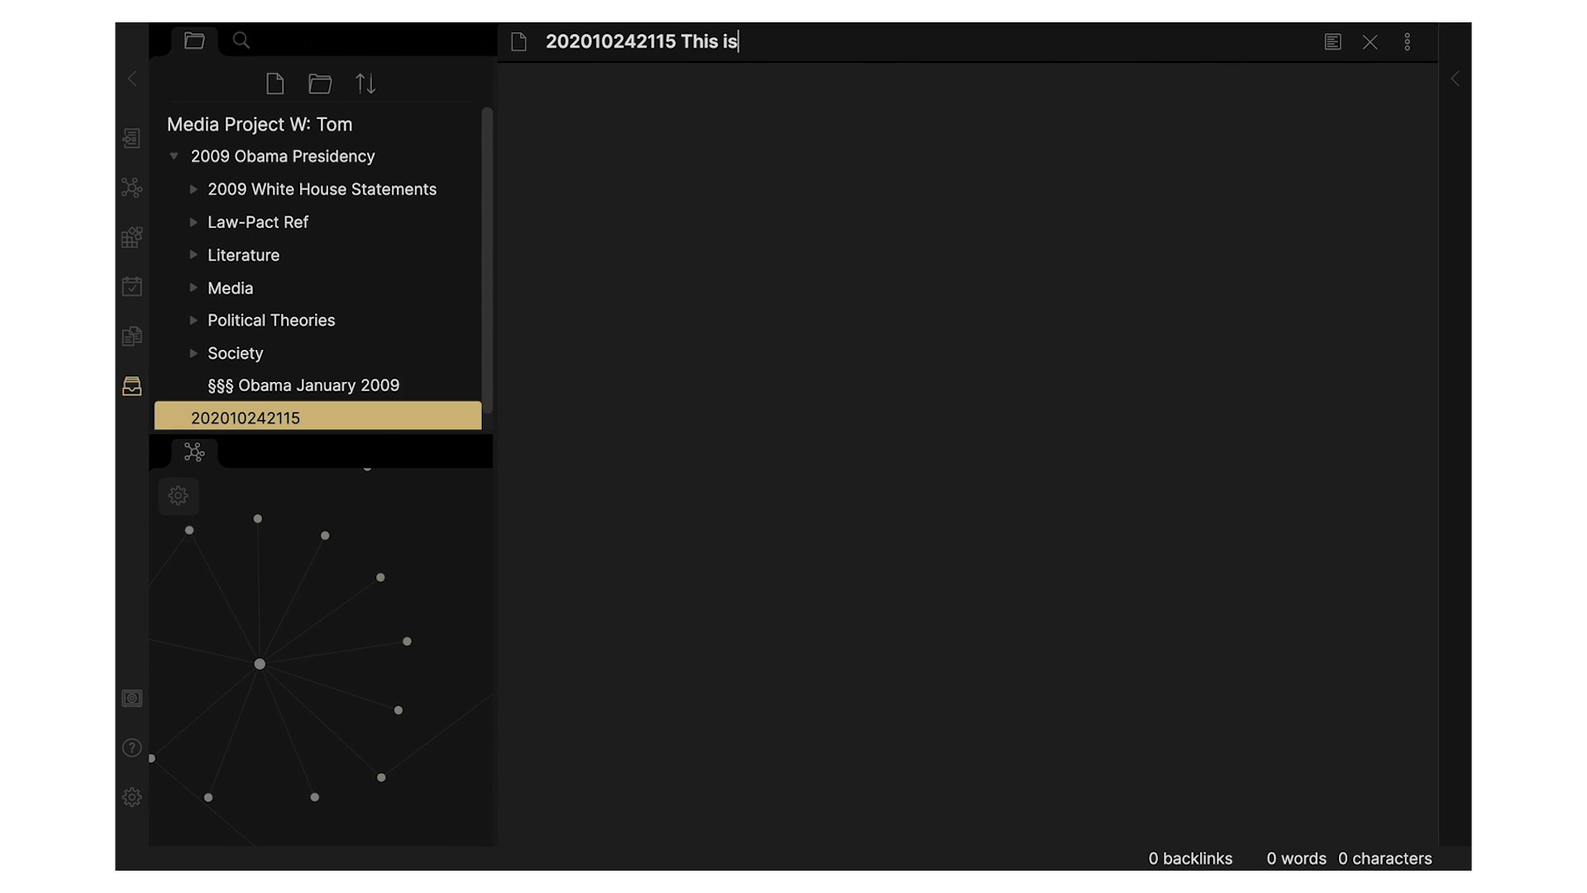
type(" n")
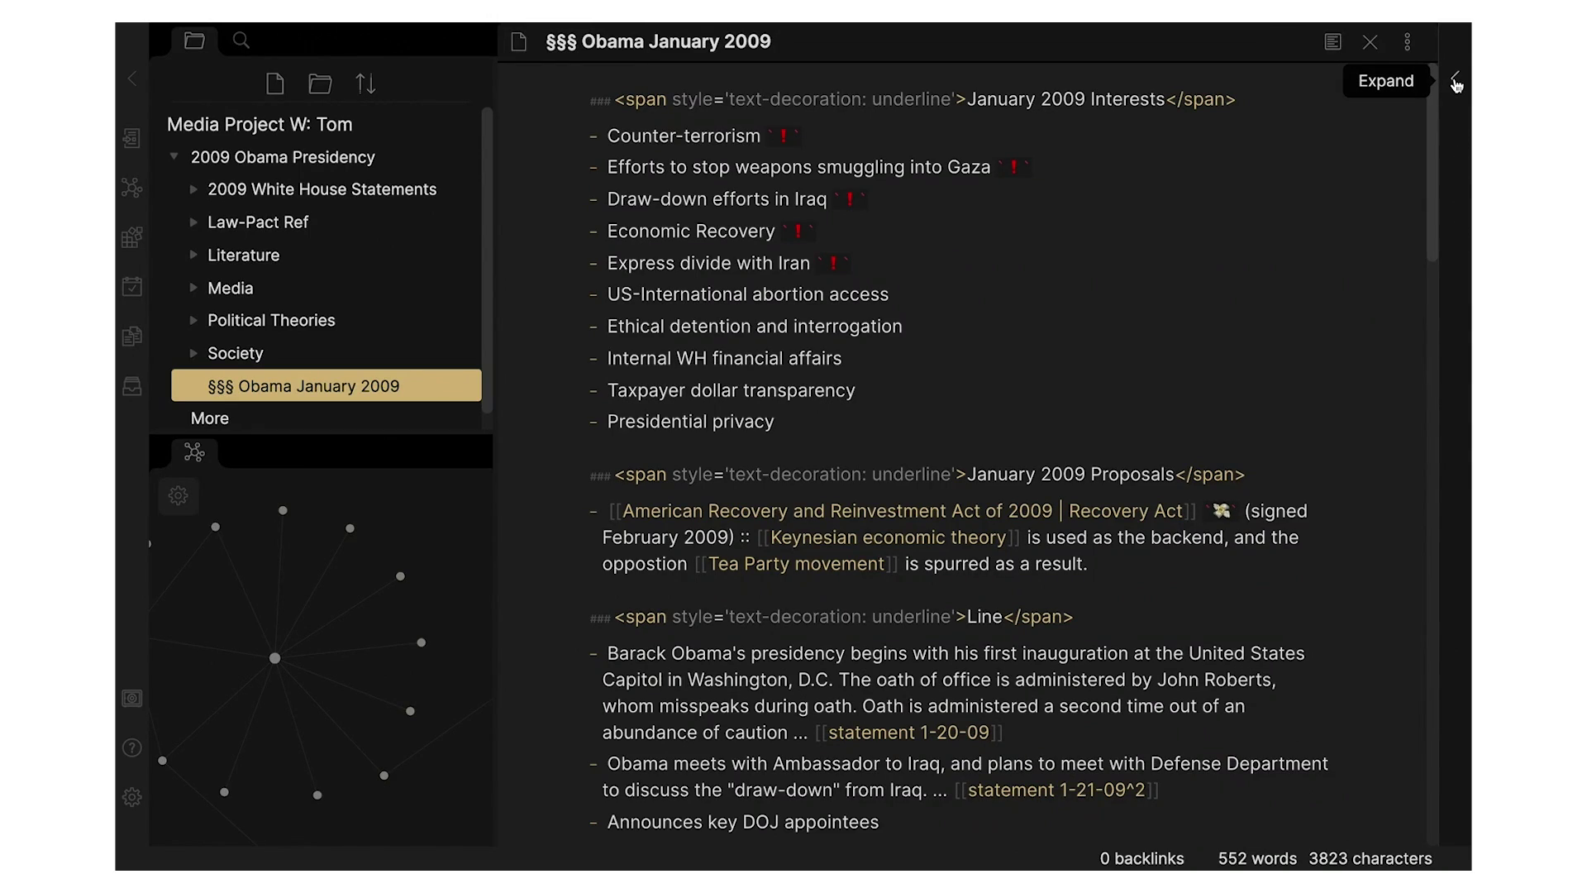
left_click(1456, 83)
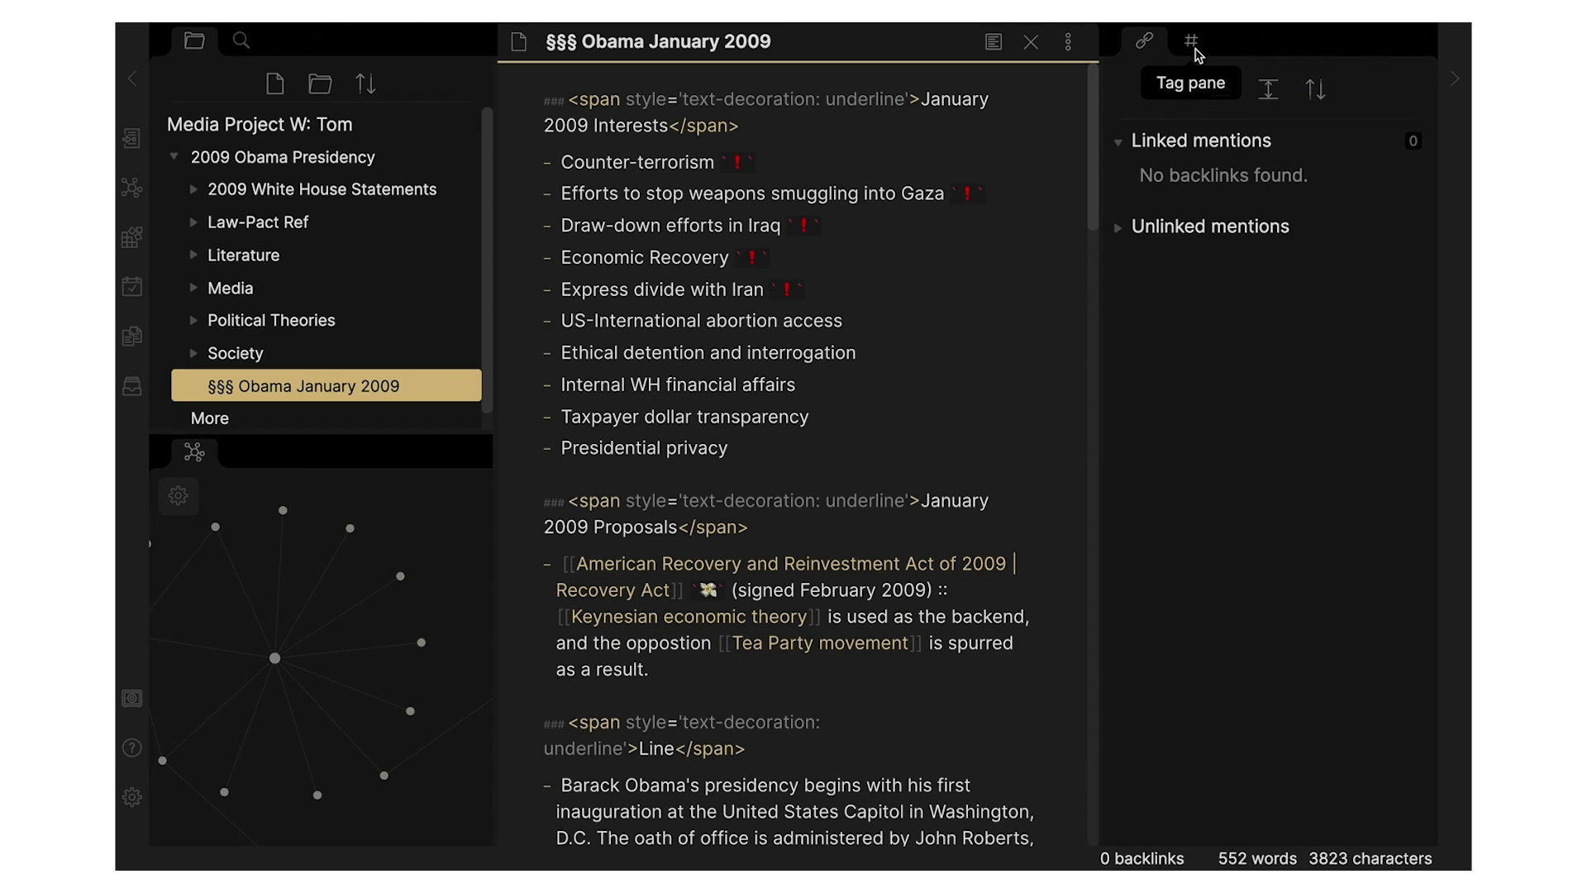
left_click_drag(1192, 40, 301, 848)
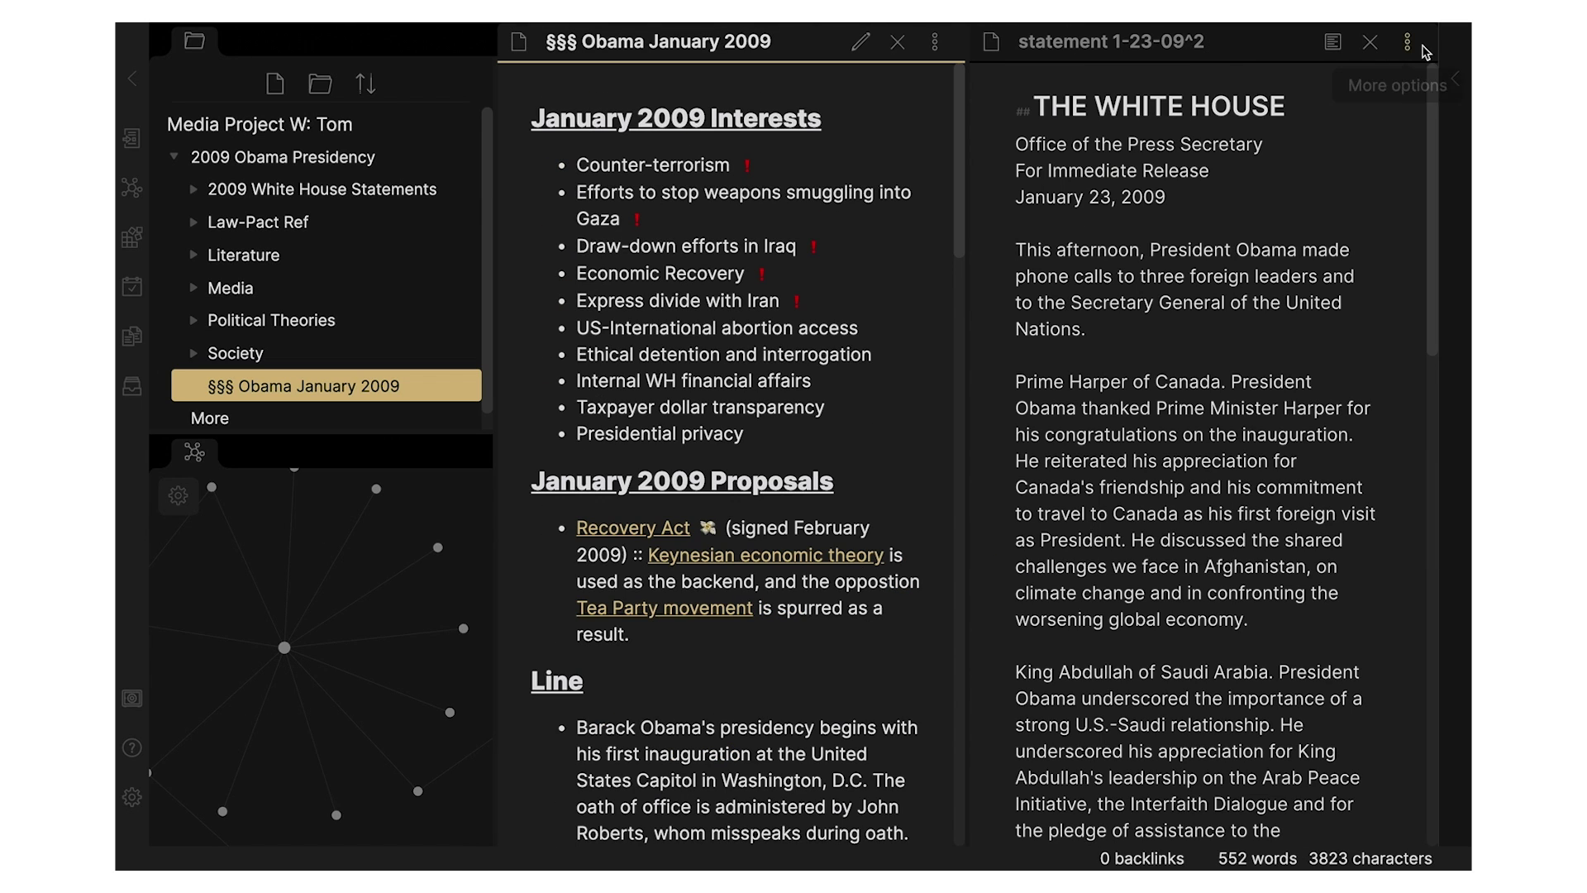
left_click(1408, 43)
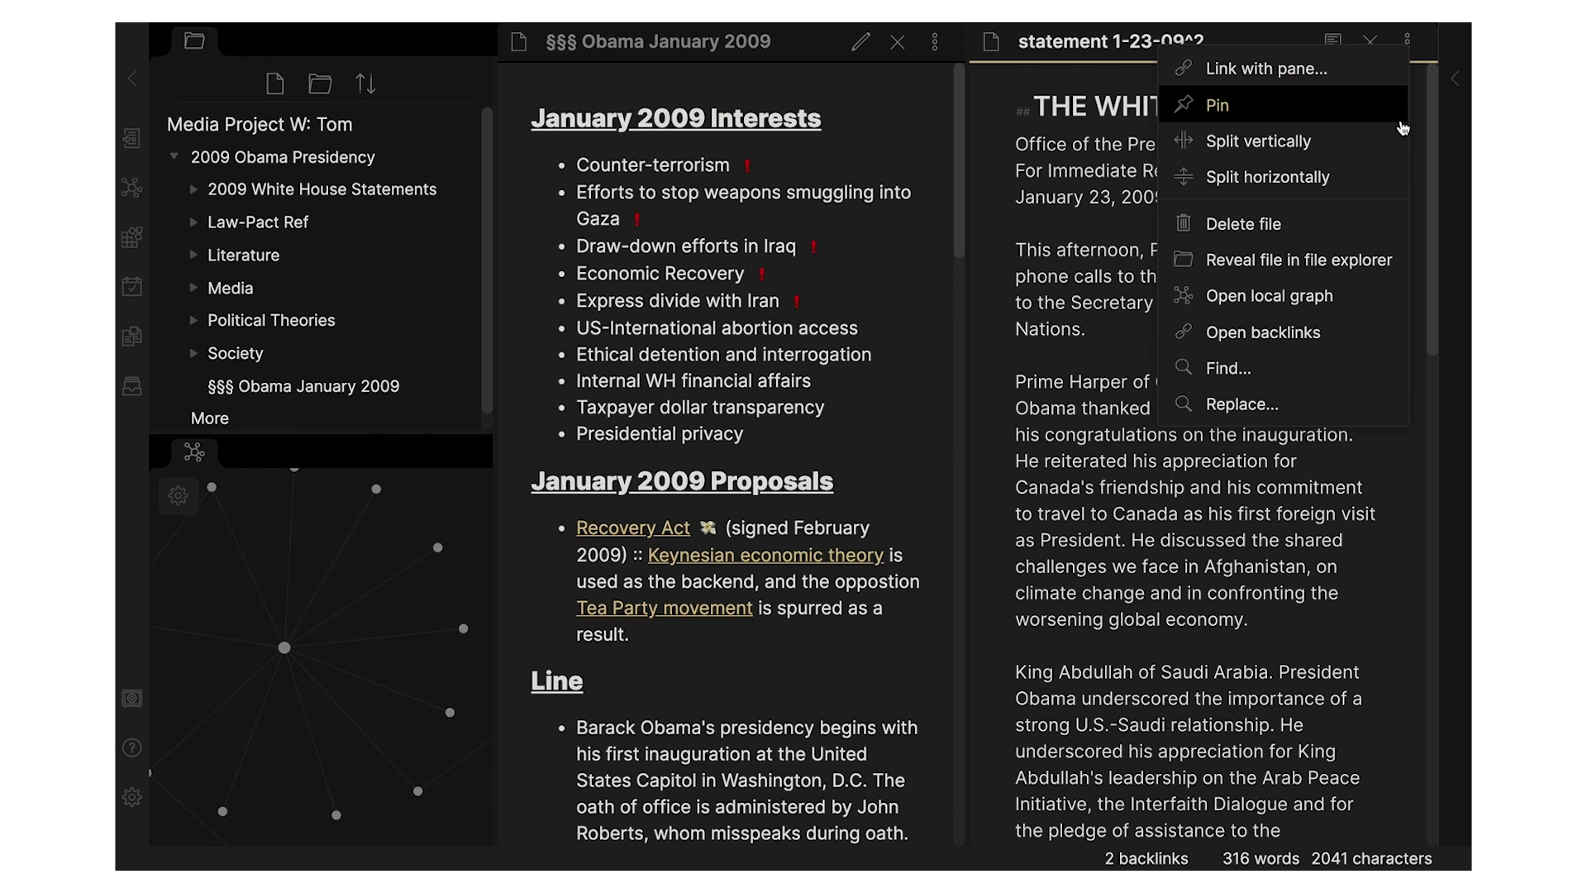
left_click(1389, 175)
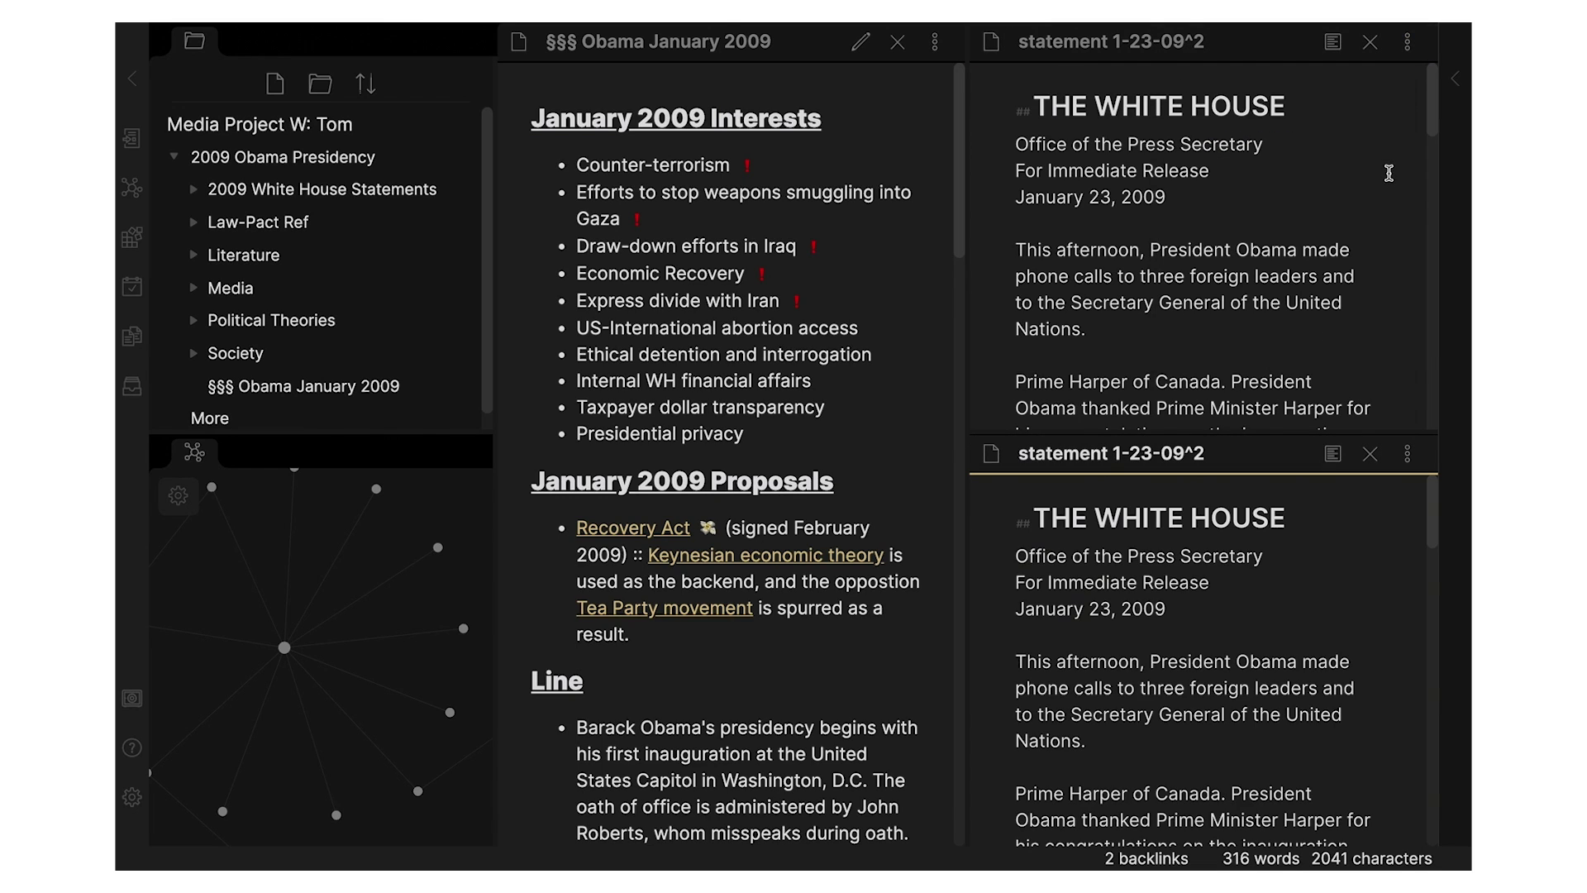
left_click(1371, 39)
left_click_drag(995, 432, 995, 526)
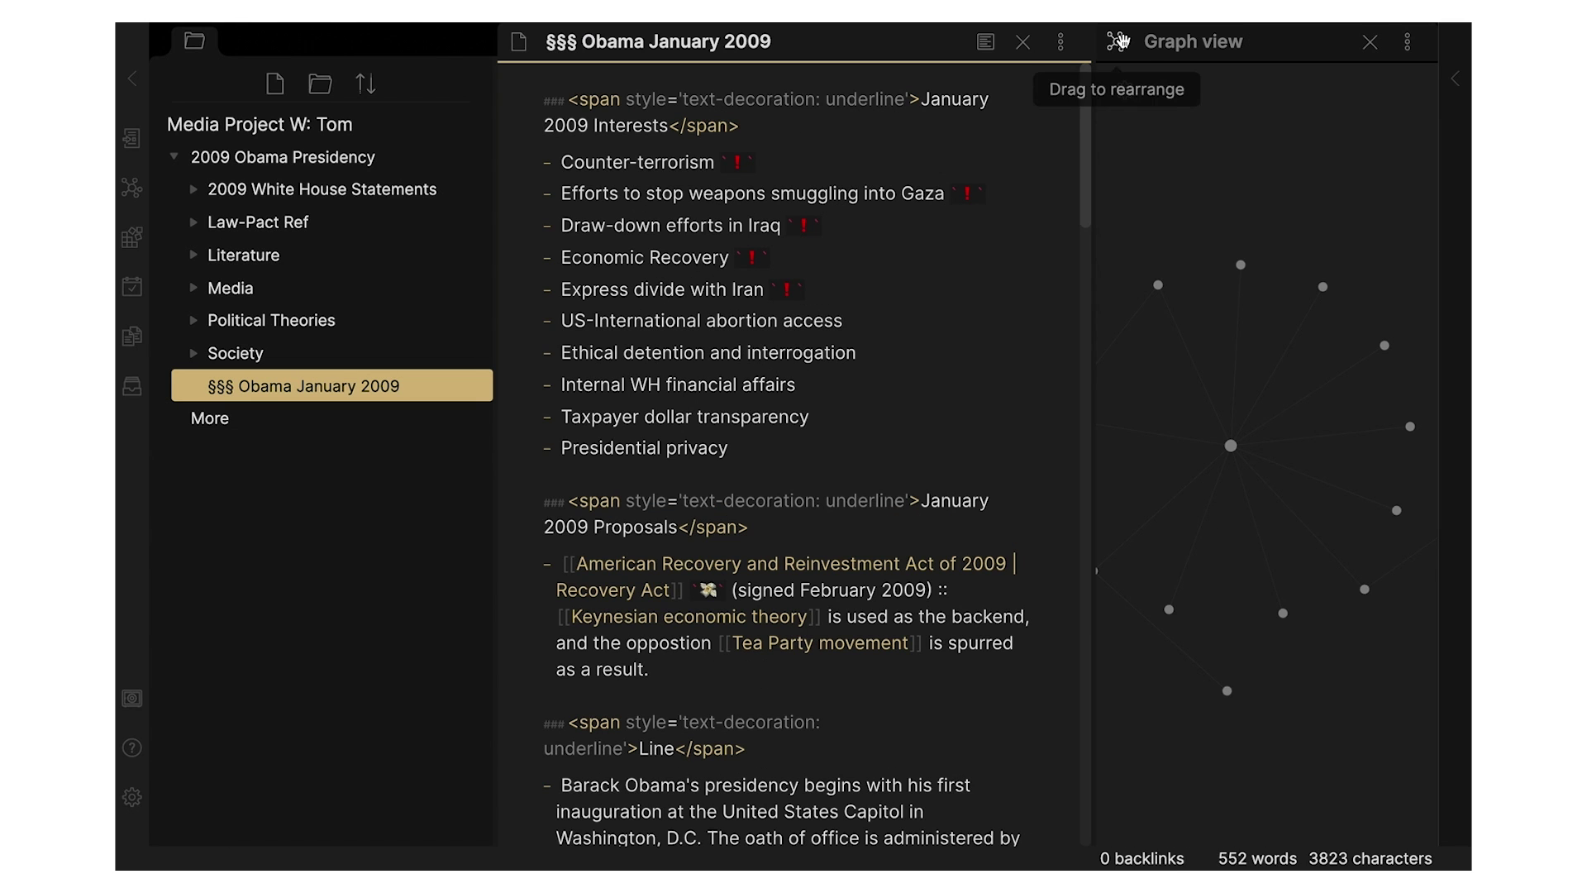
left_click_drag(1118, 42, 340, 713)
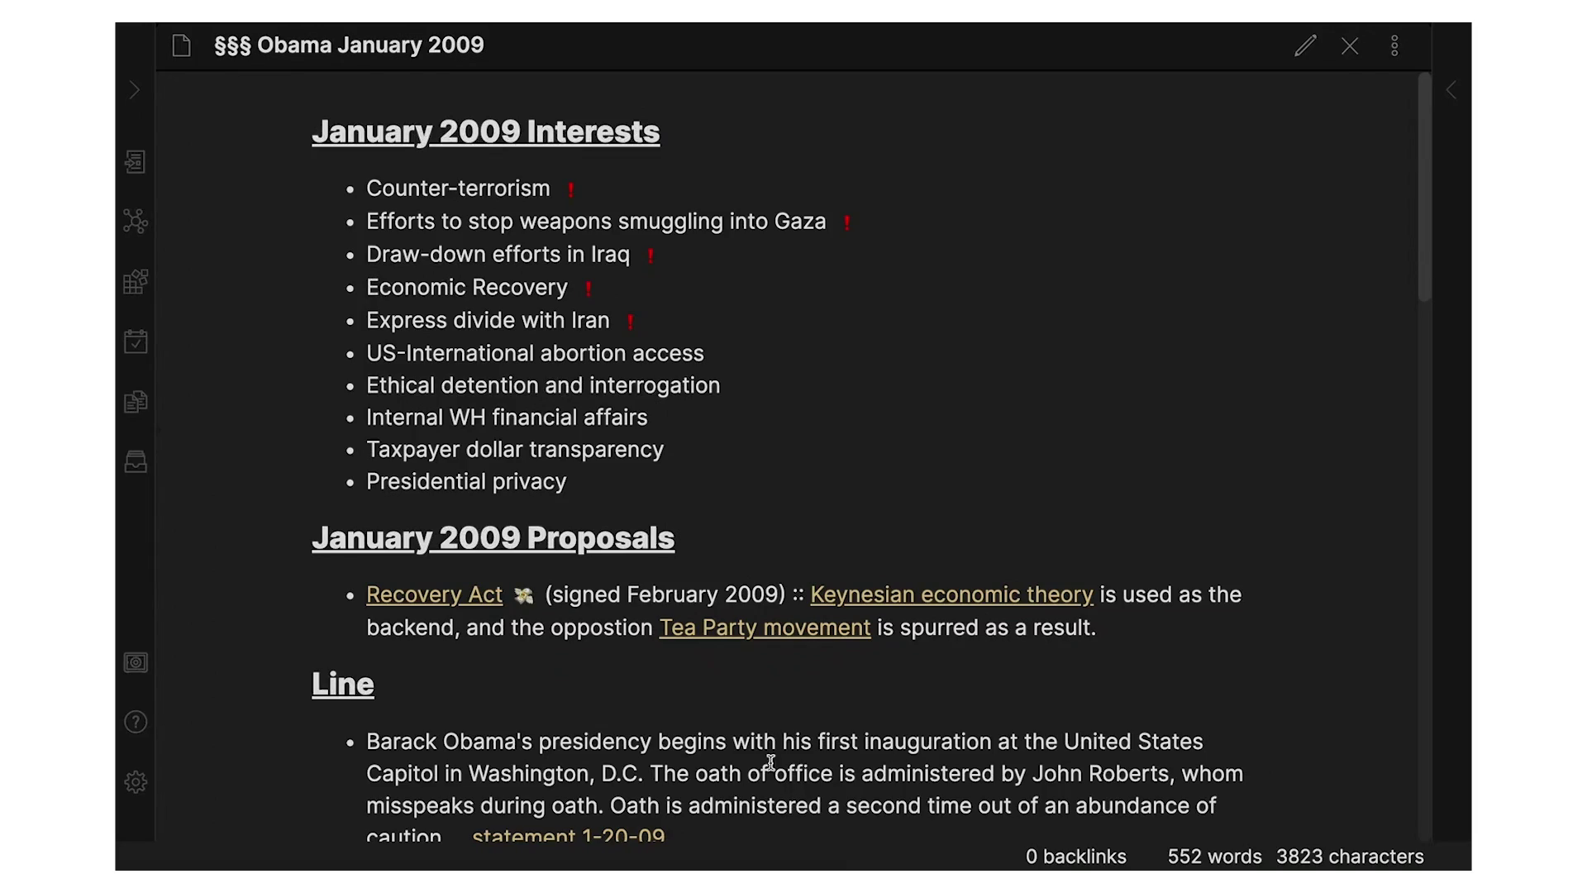
Toggle the note between editing and reading view while scrolling down to the January entries
key("ctrl+e")
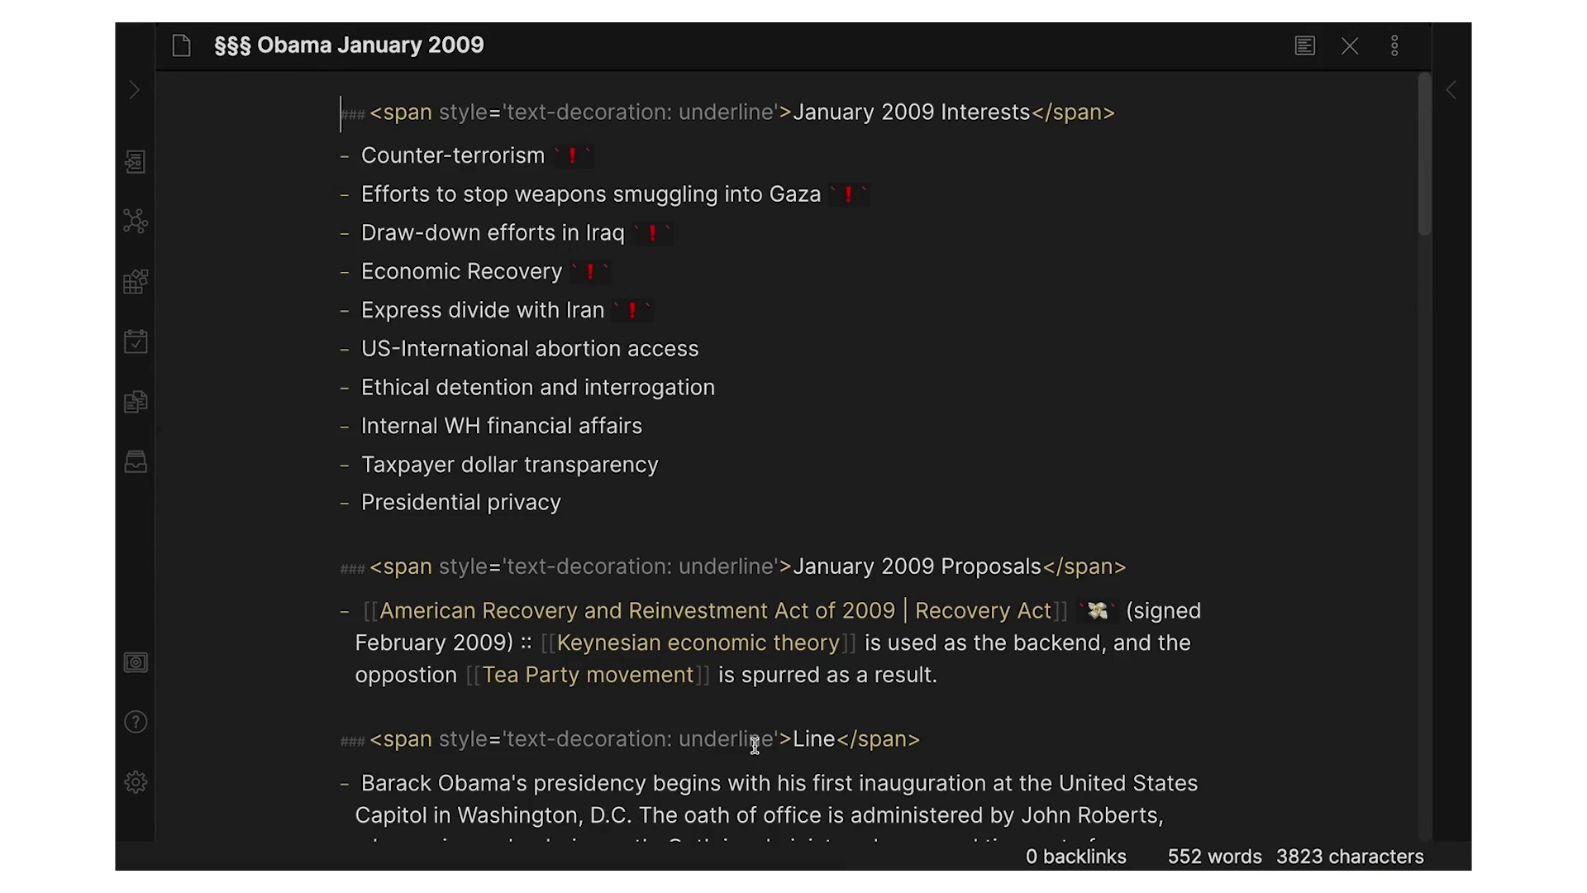
scroll(755, 744, "down", 5)
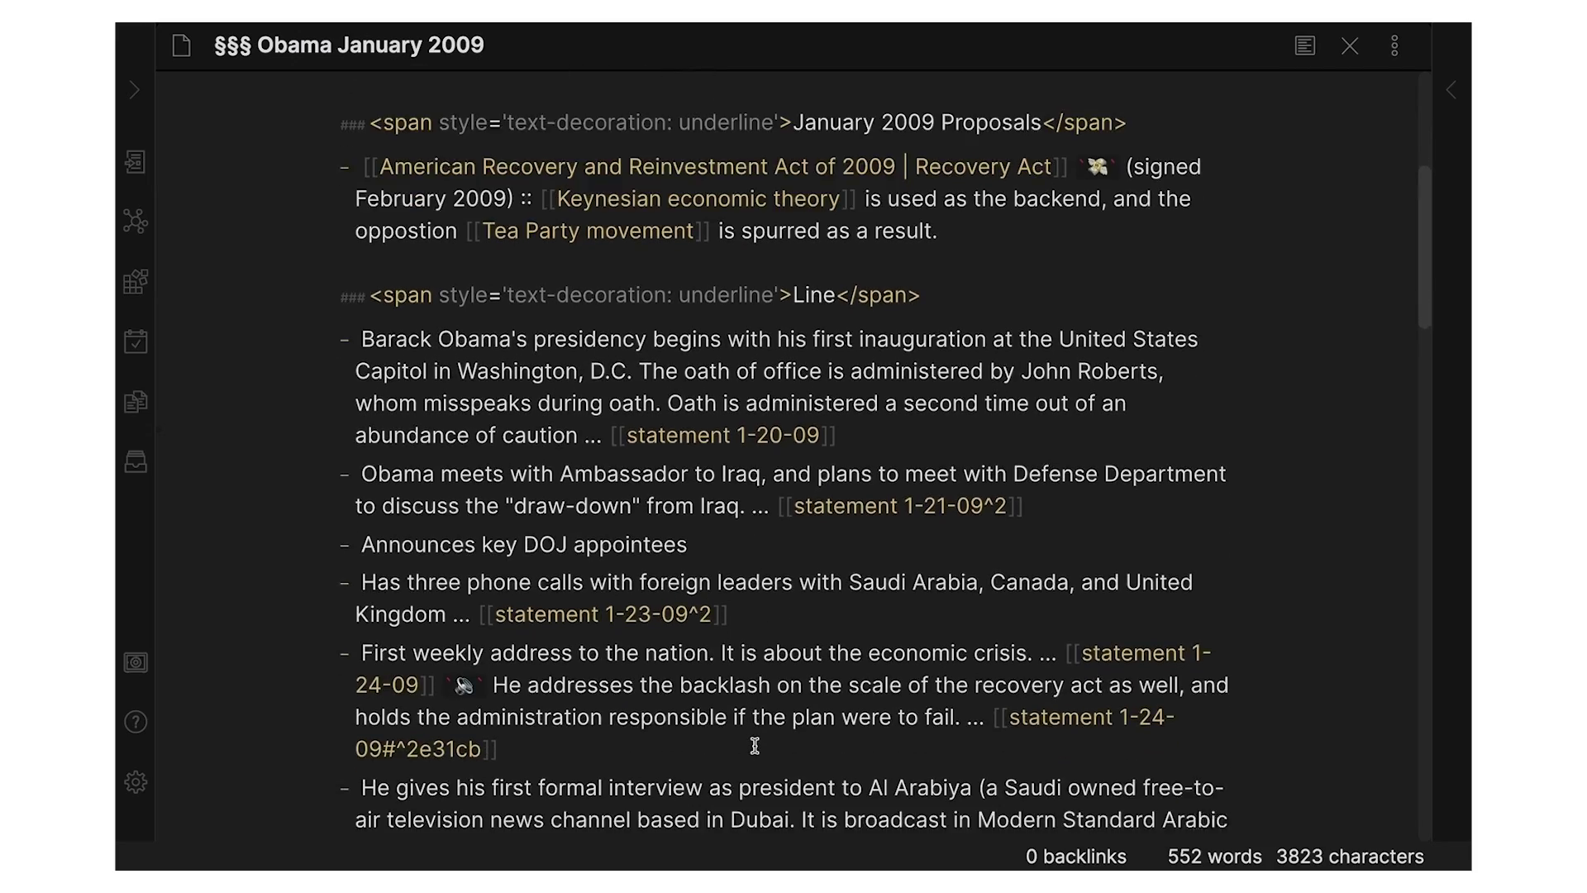
key("ctrl+e")
scroll(757, 750, "down", 5)
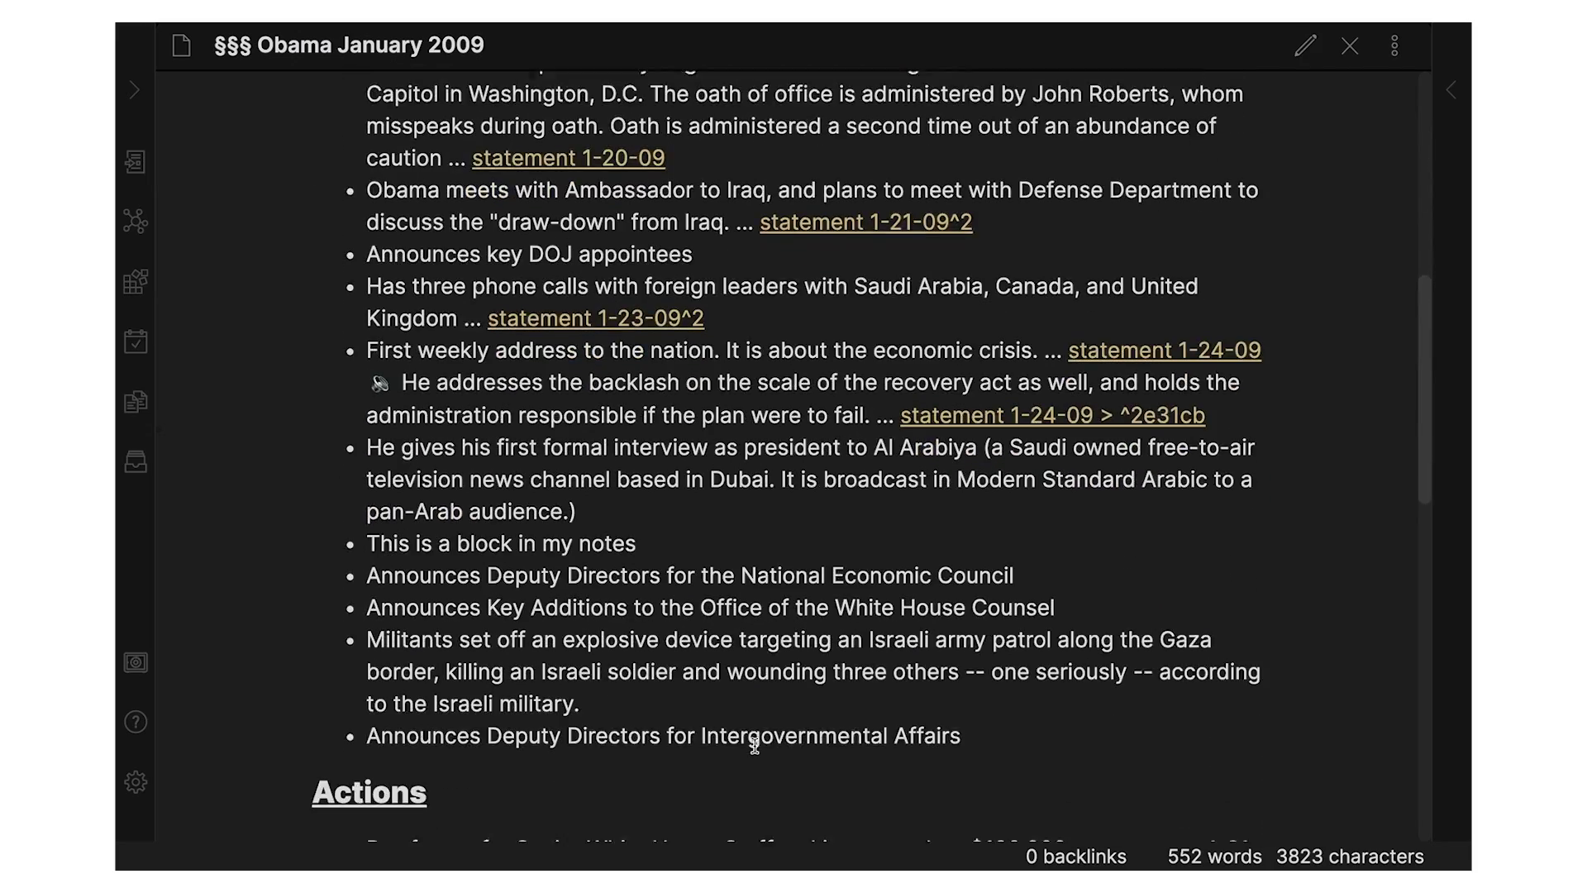
key("ctrl+e")
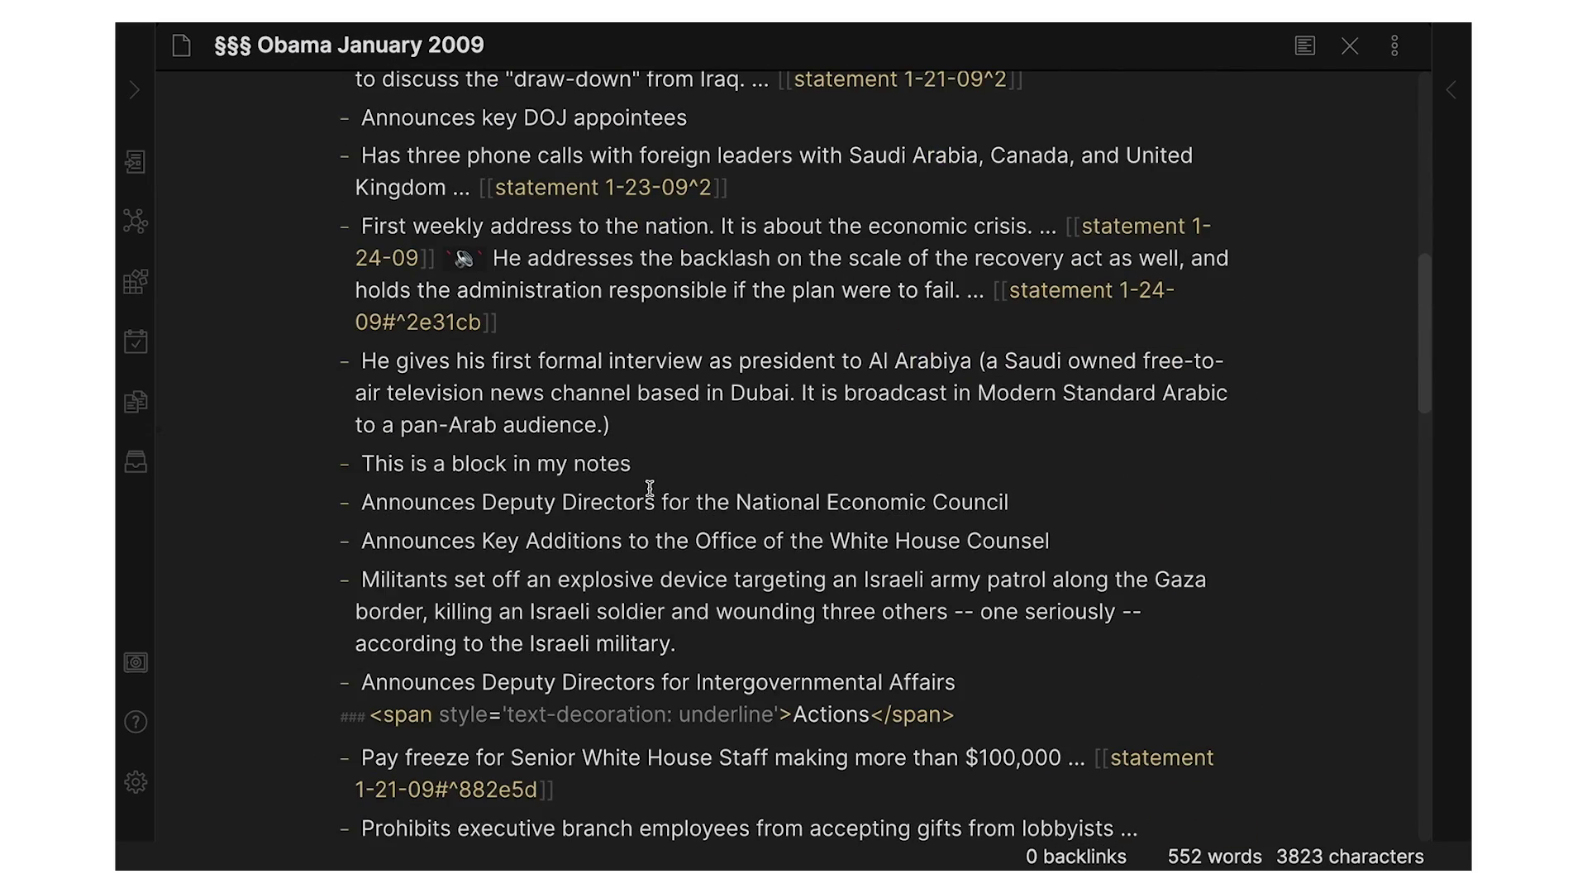
Delete the 'This is a block in my notes' line and show the note in reading view
left_click_drag(634, 464, 364, 464)
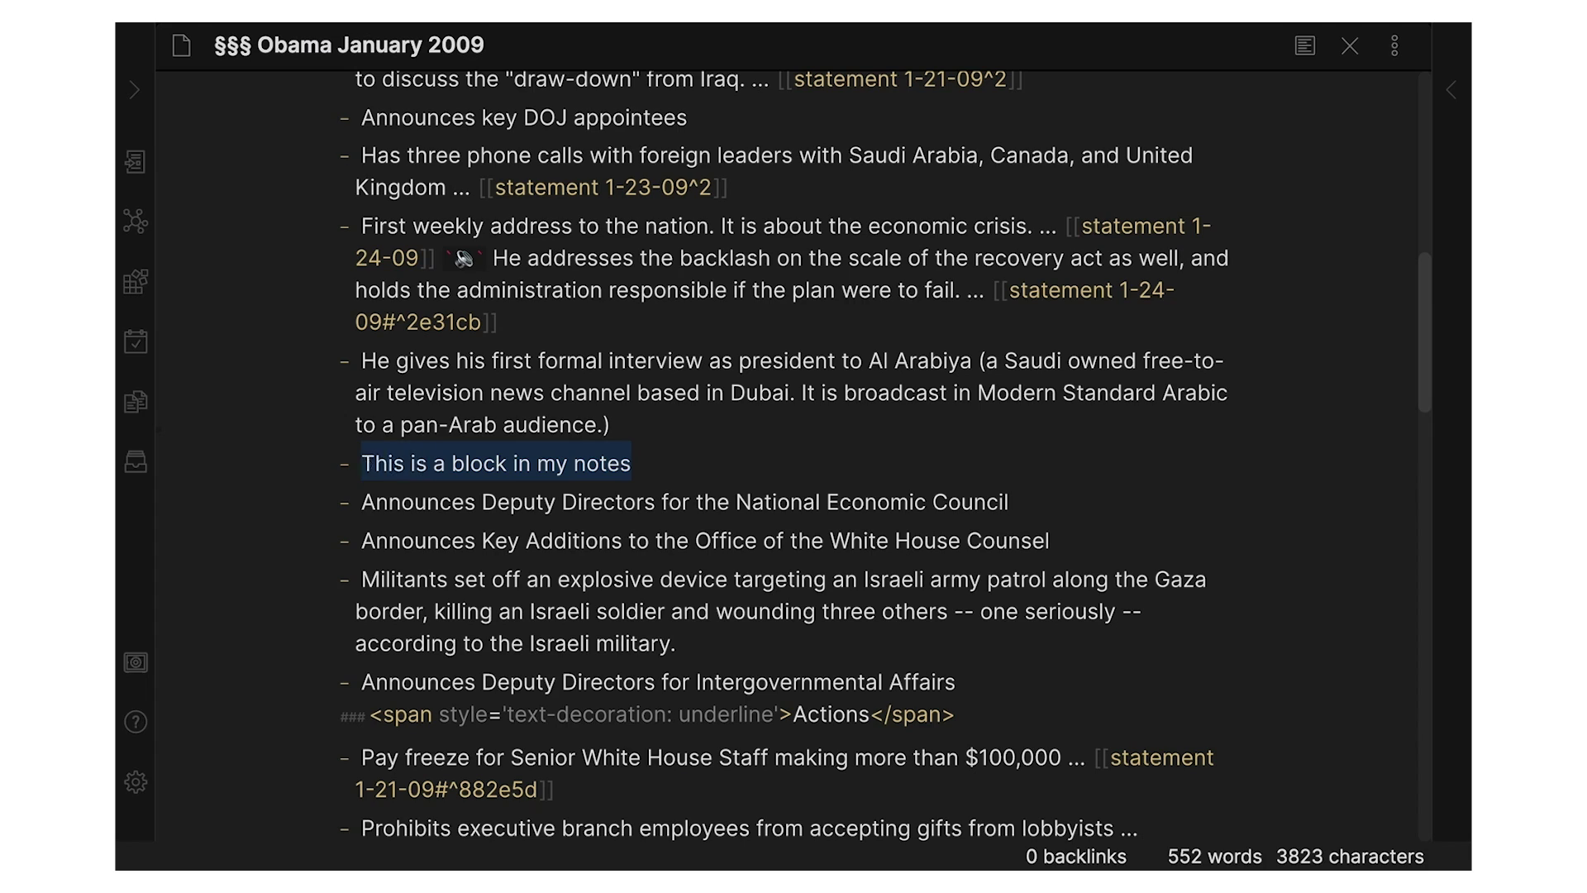
key("BackSpace")
key("BackSpace")
key("BackSpace")
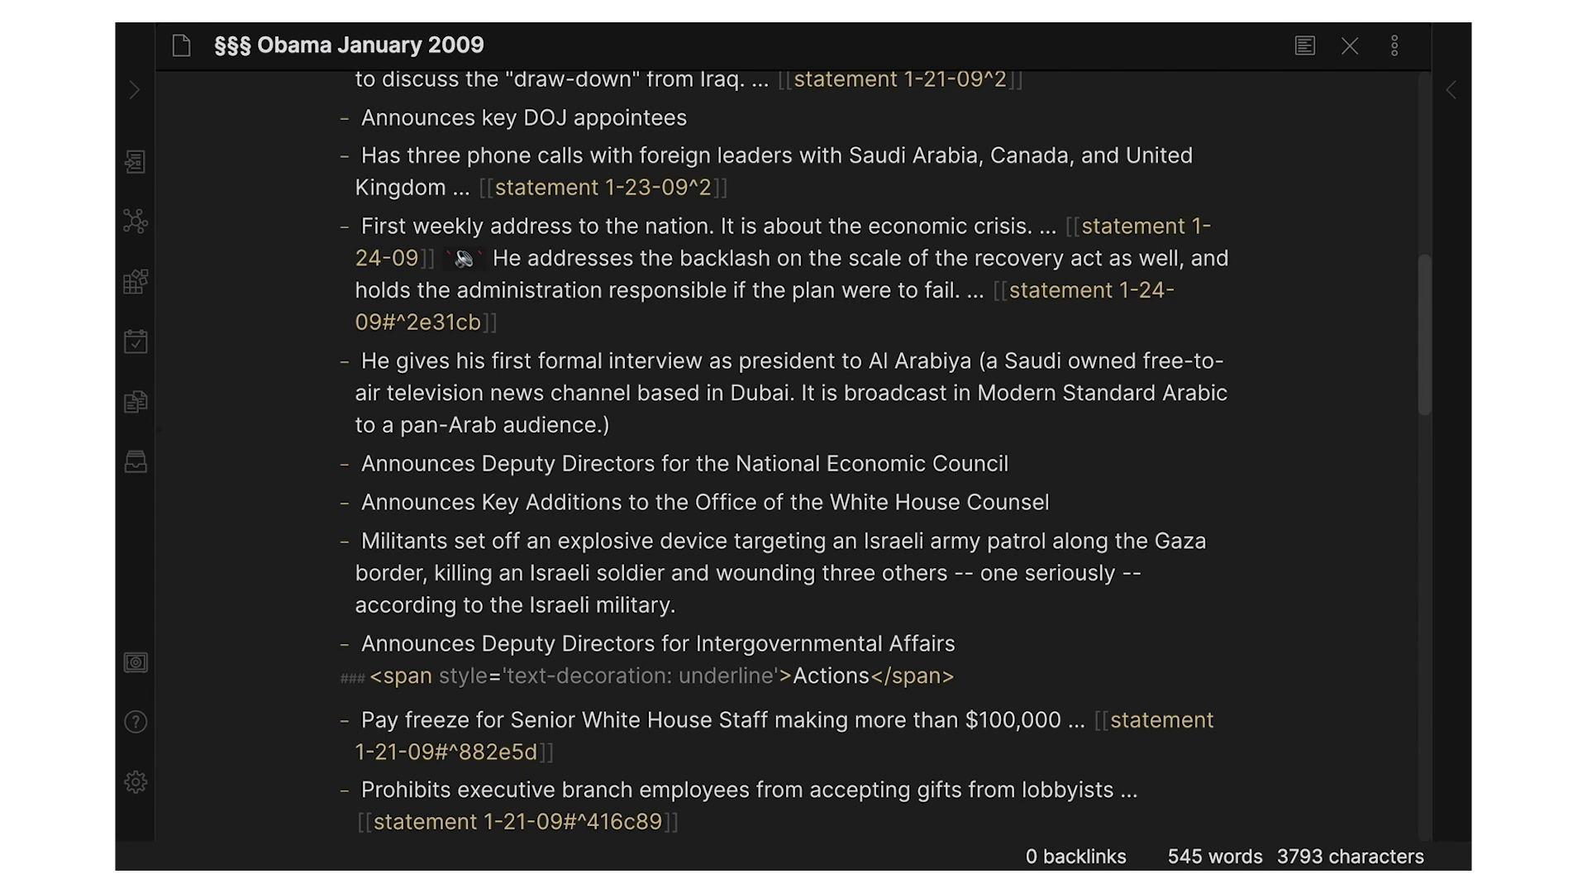
key("ctrl+e")
key("ctrl+e")
scroll(885, 452, "up", 15)
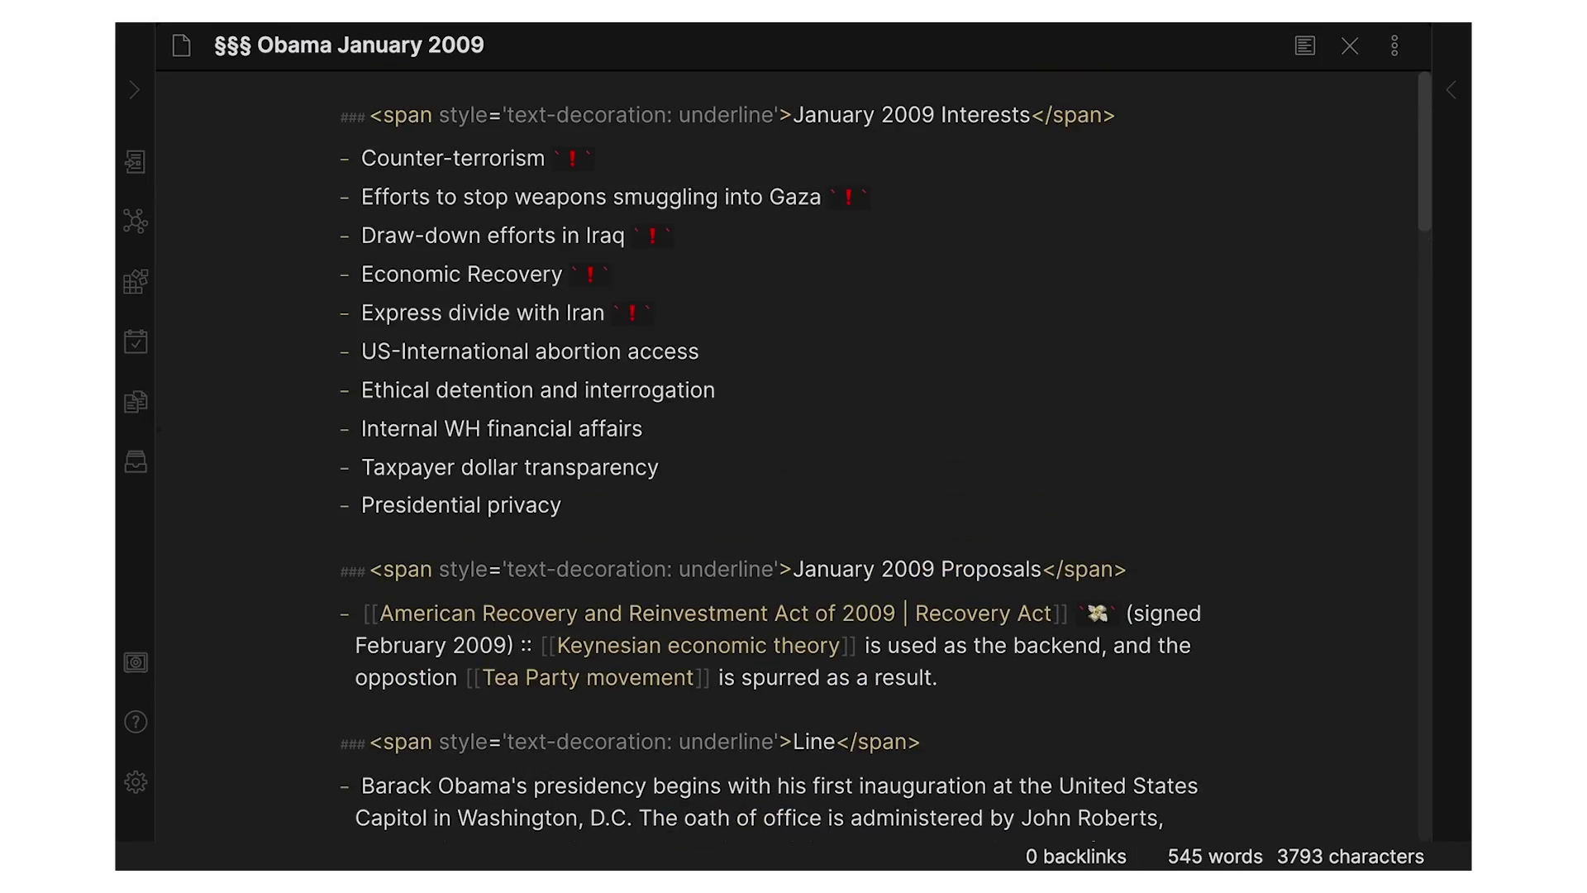
scroll(885, 451, "down", 12)
key("ctrl+e")
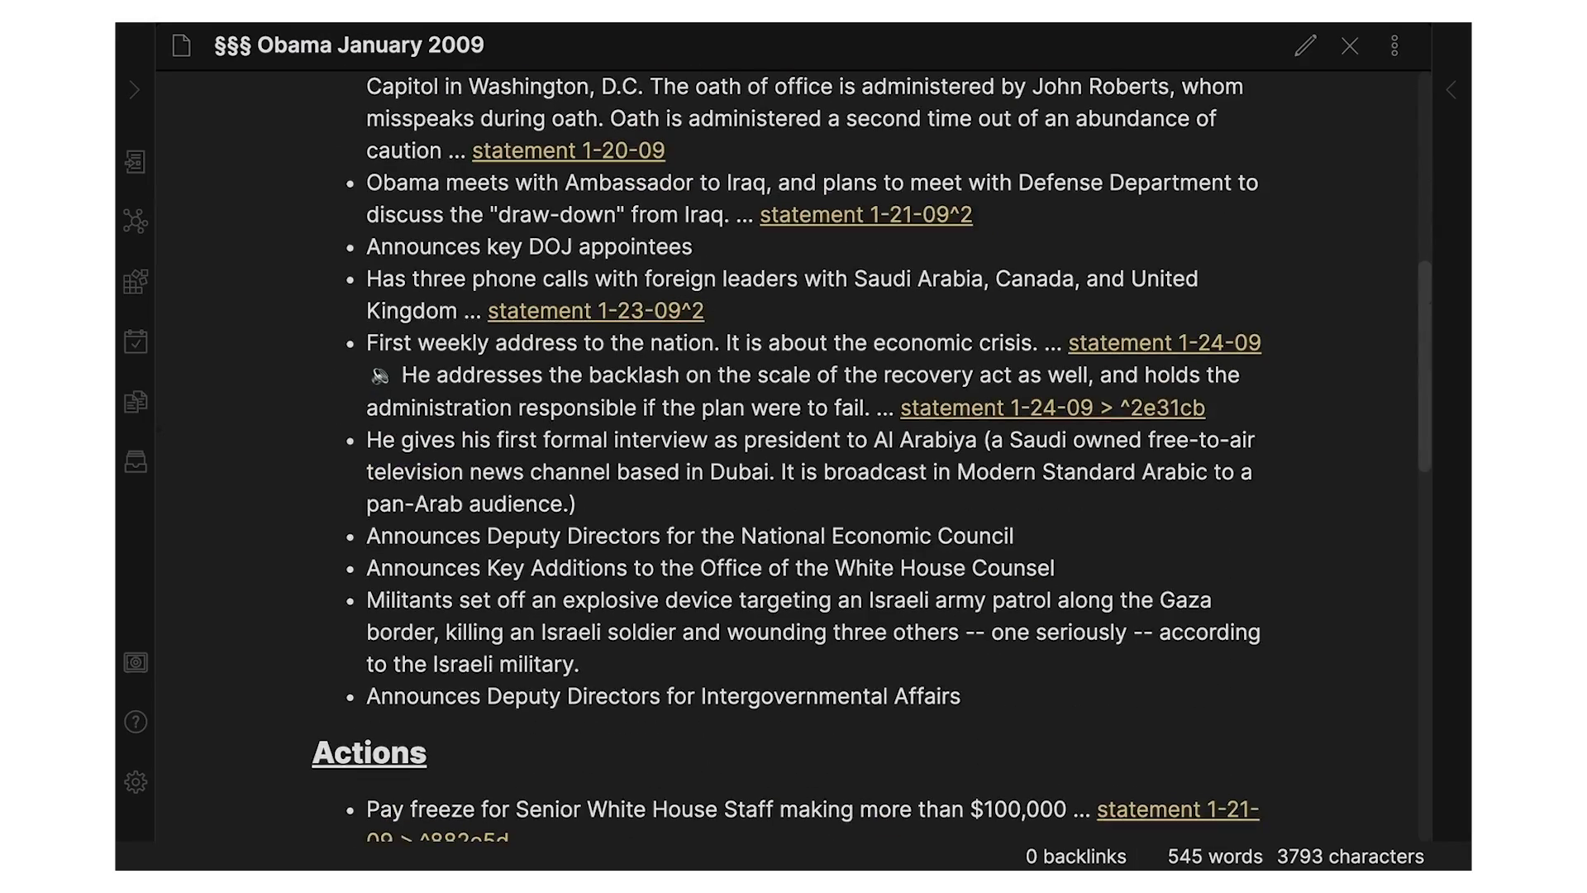
scroll(885, 451, "down", 3)
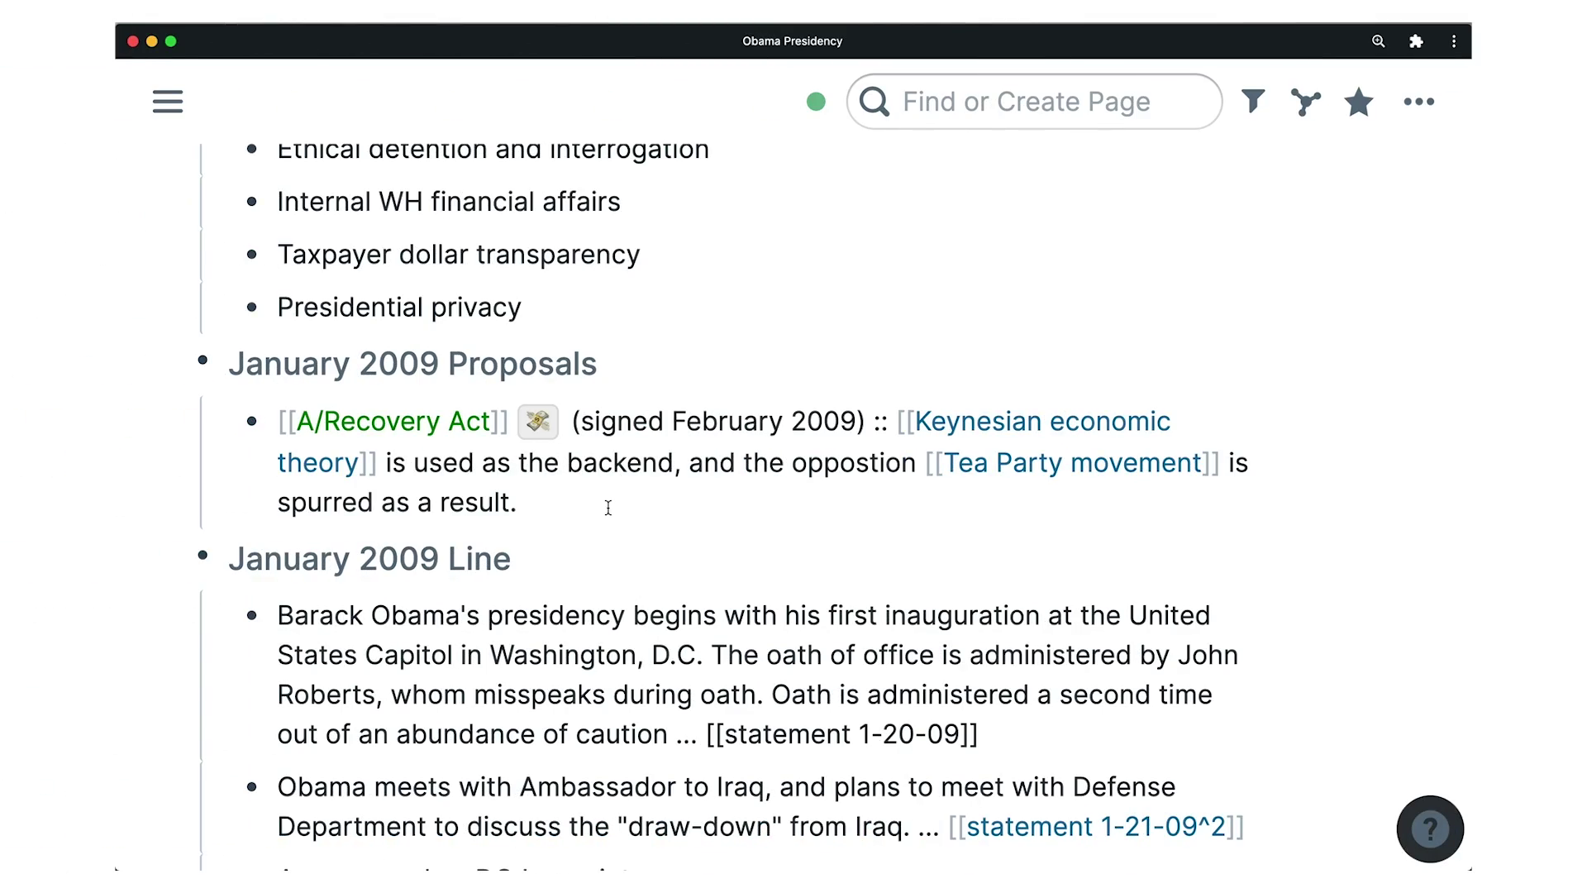
Append 'I want to add more to this block!' to the Recovery Act block and open Keynesian economic theory
left_click(608, 506)
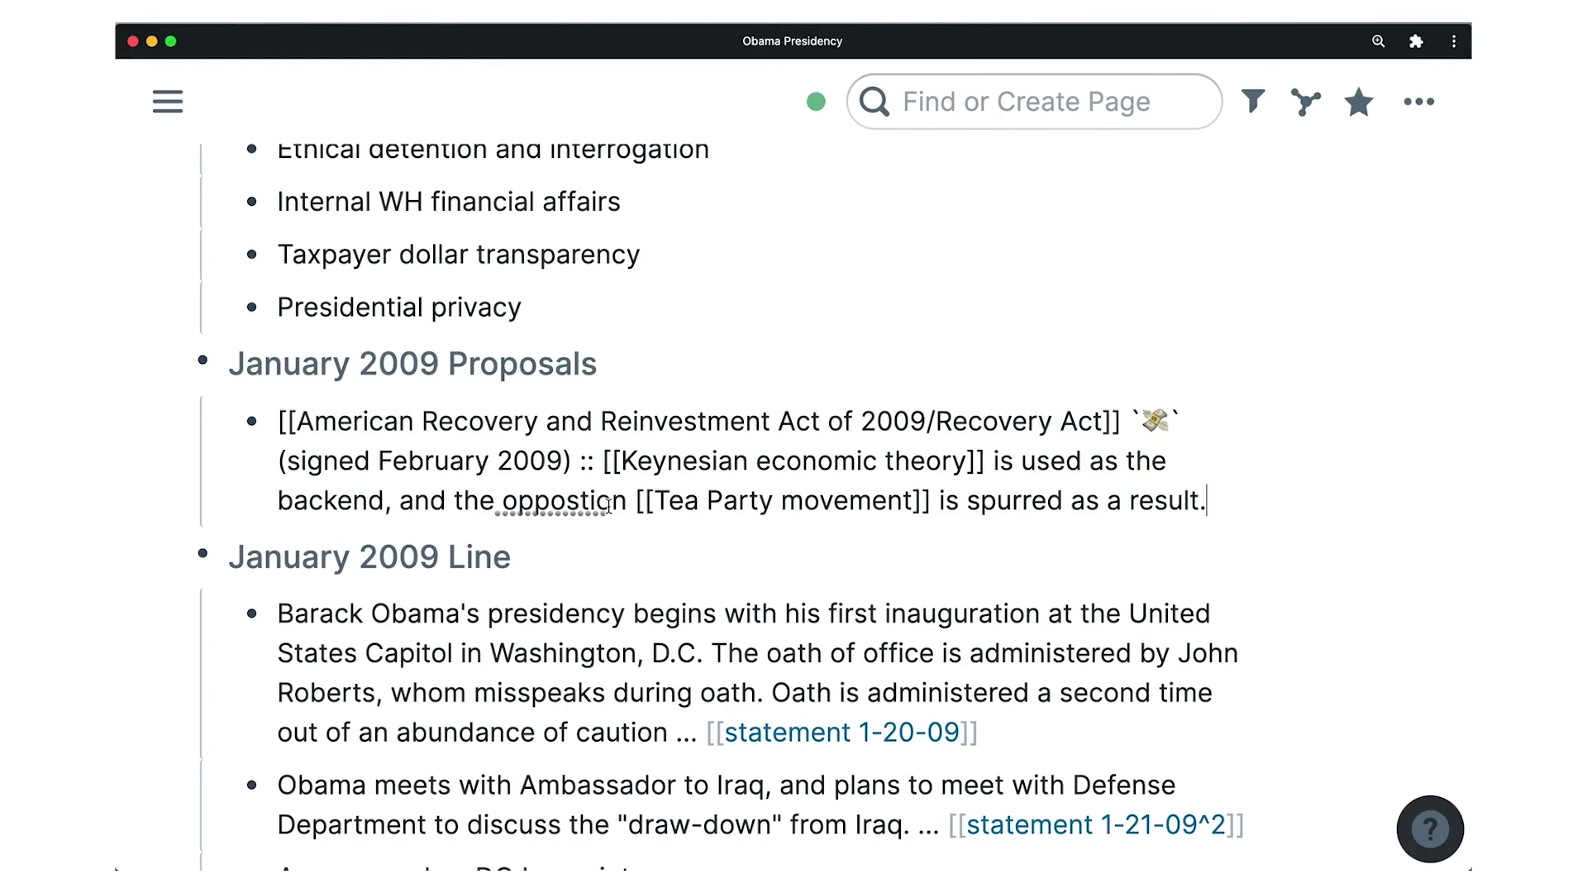
type("I wa")
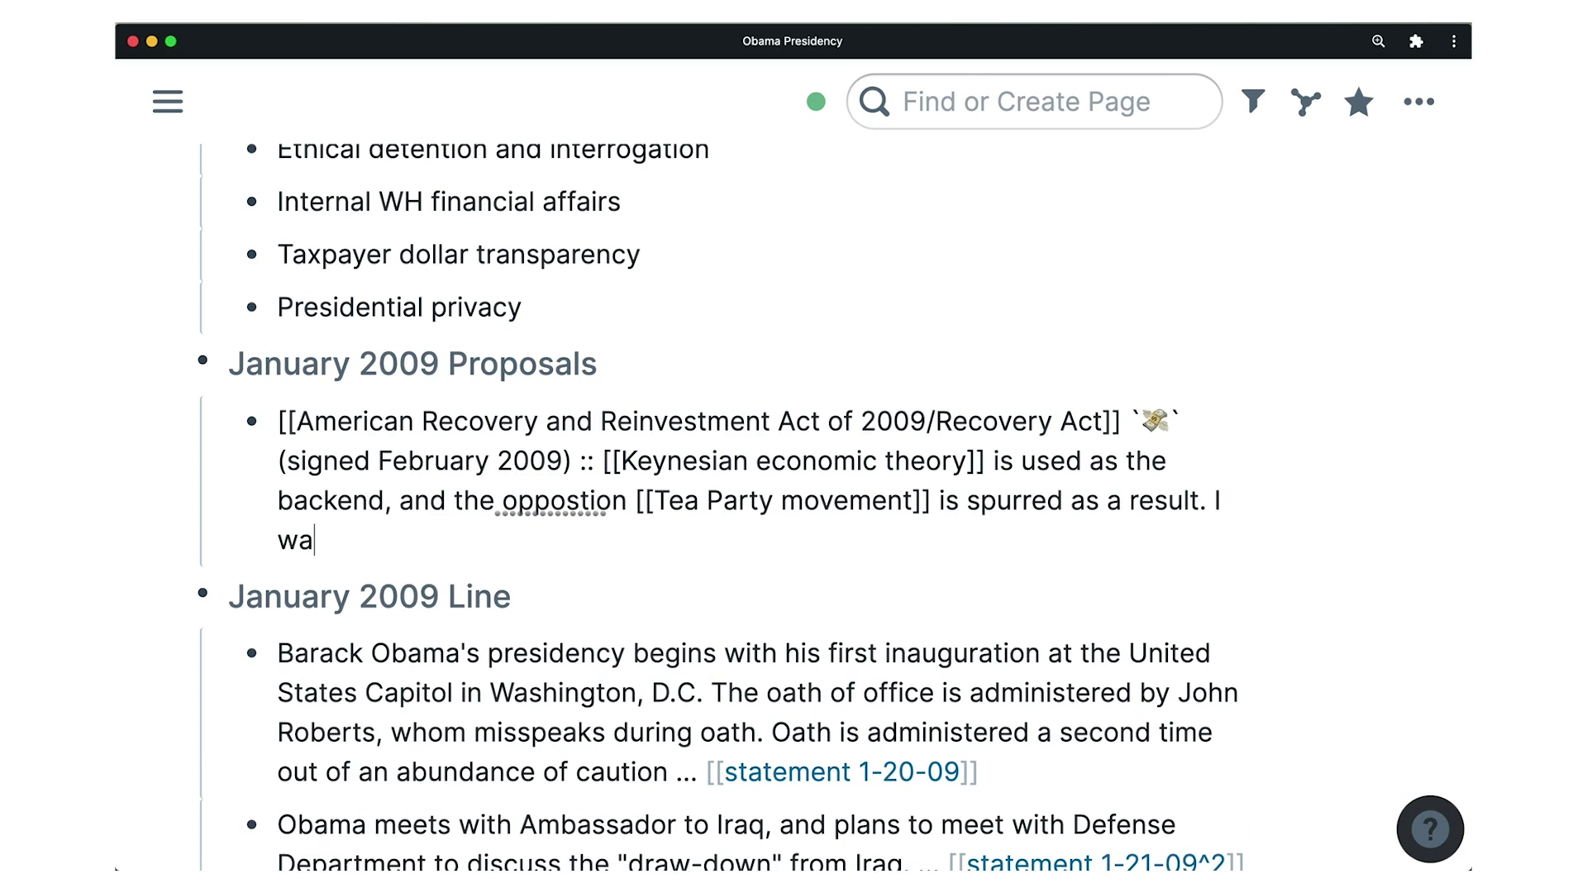
type("nt to add more to this bloc")
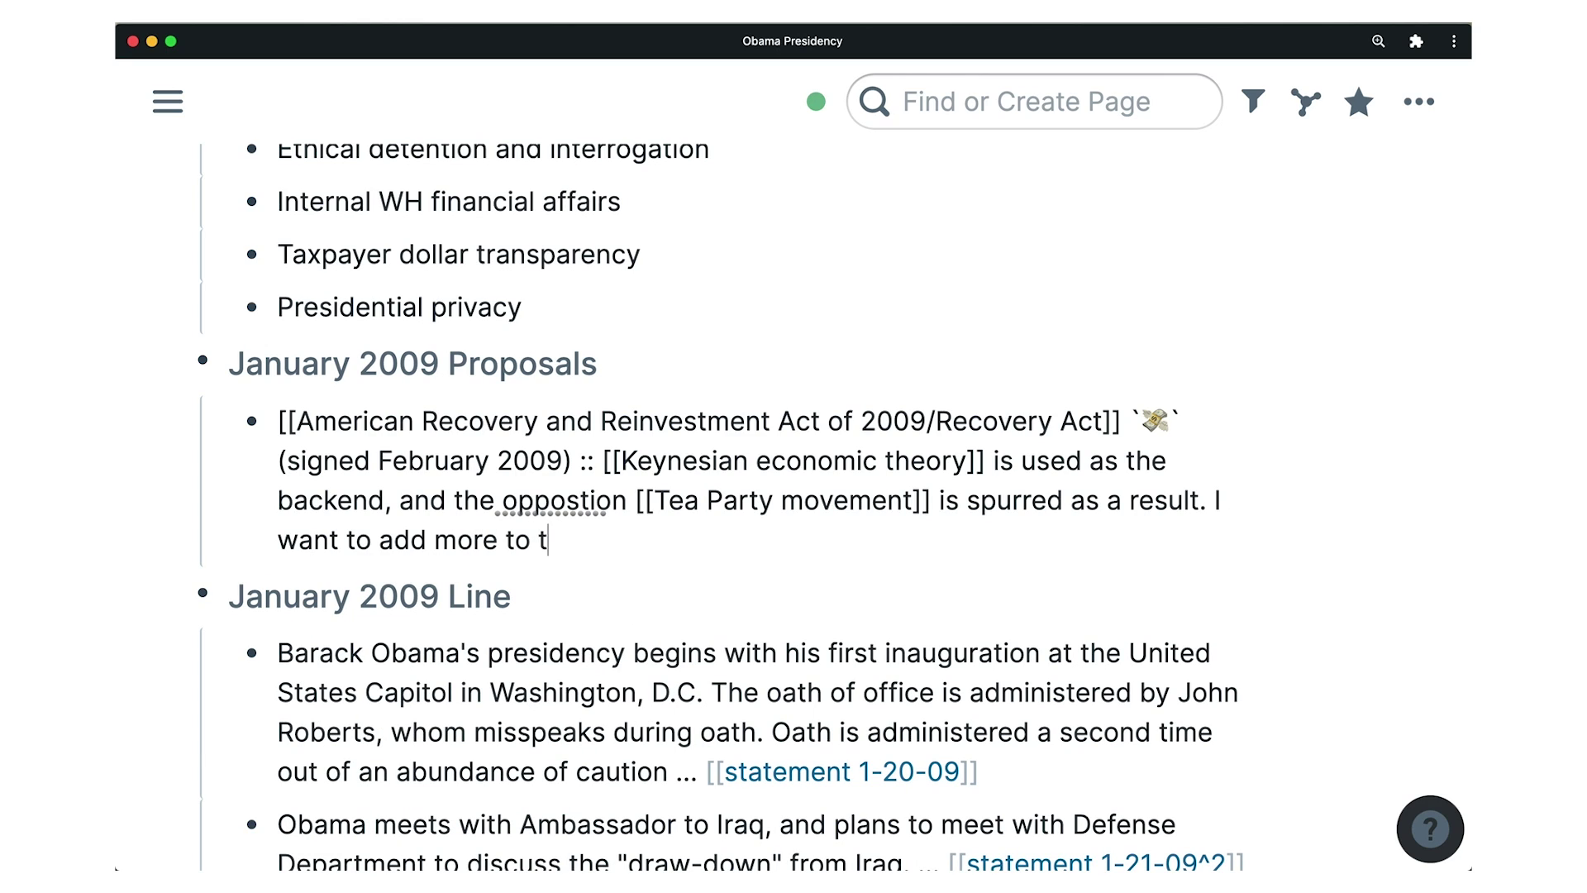
type("k!")
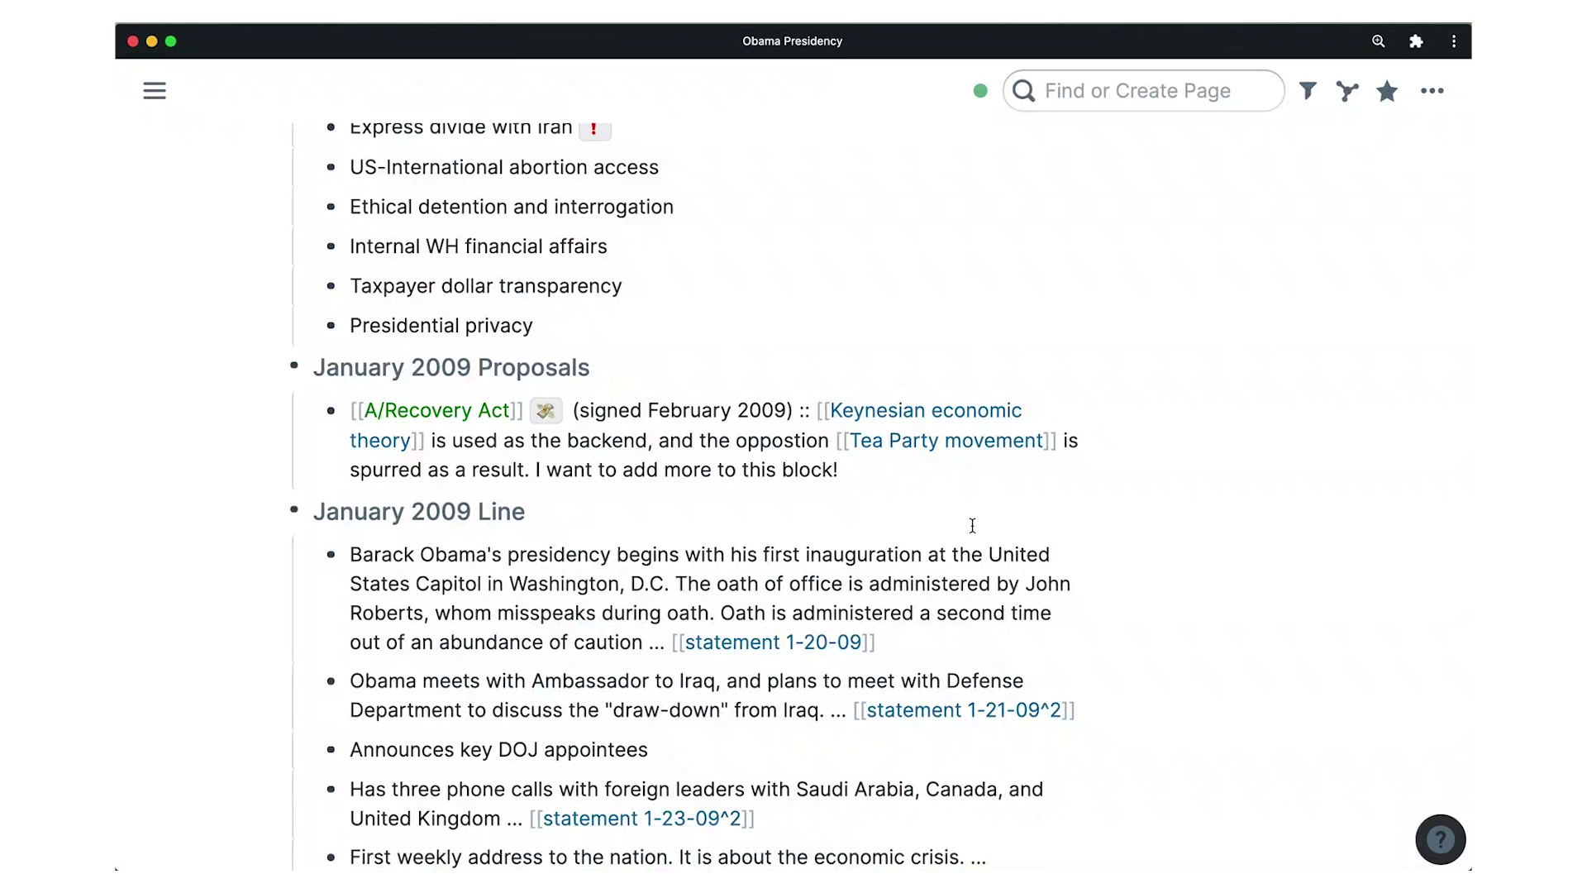
left_click(918, 411)
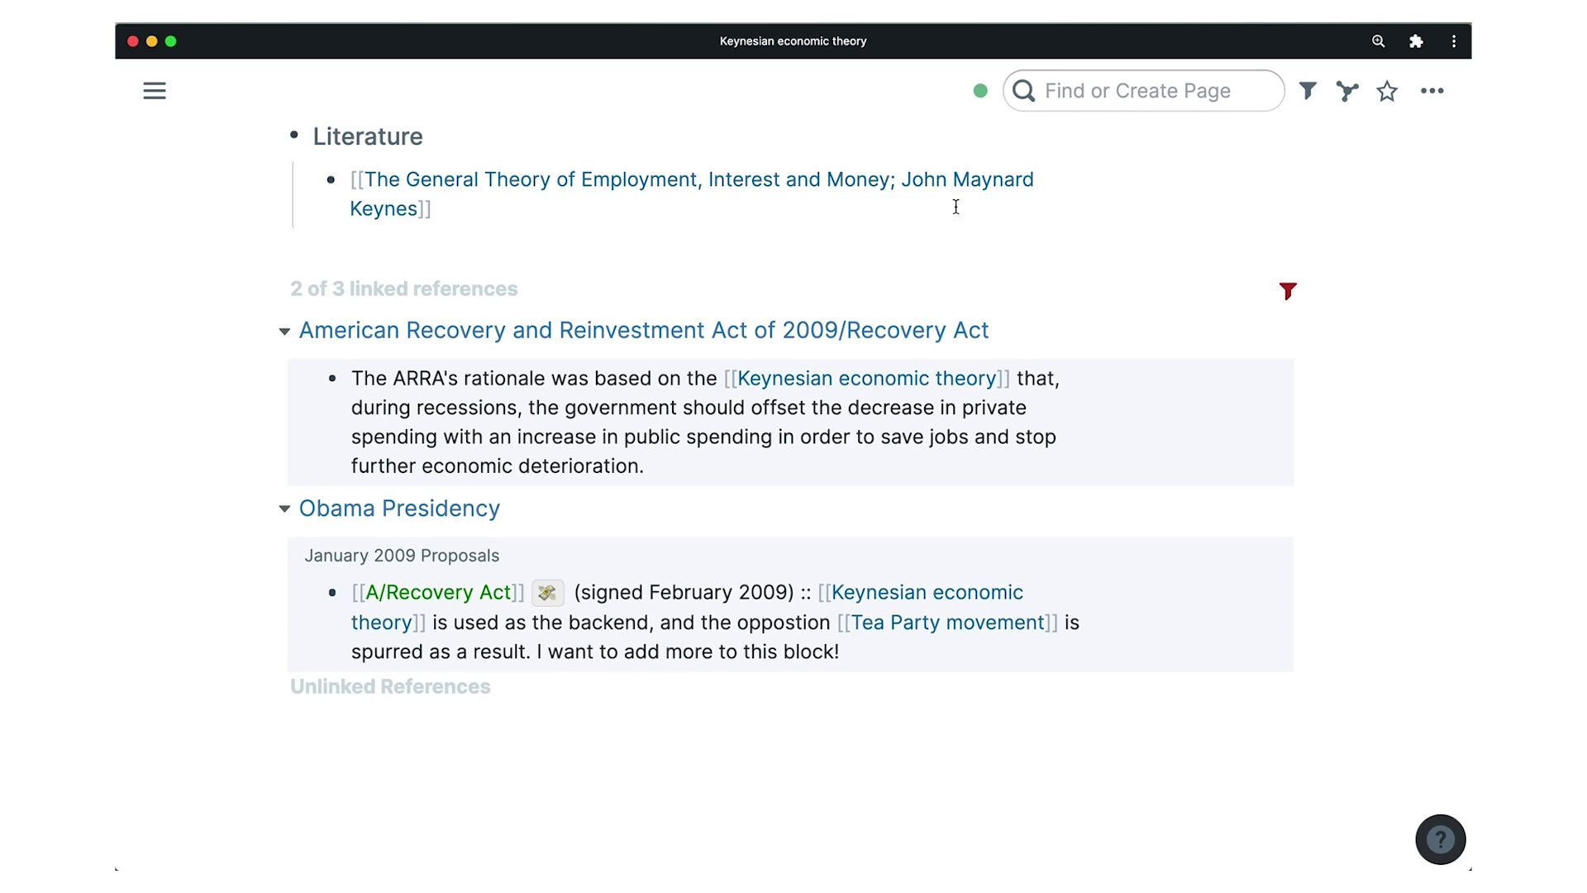
Remove the Untitled exclusion from Keynesian economic theory's linked-references filter
left_click(478, 521)
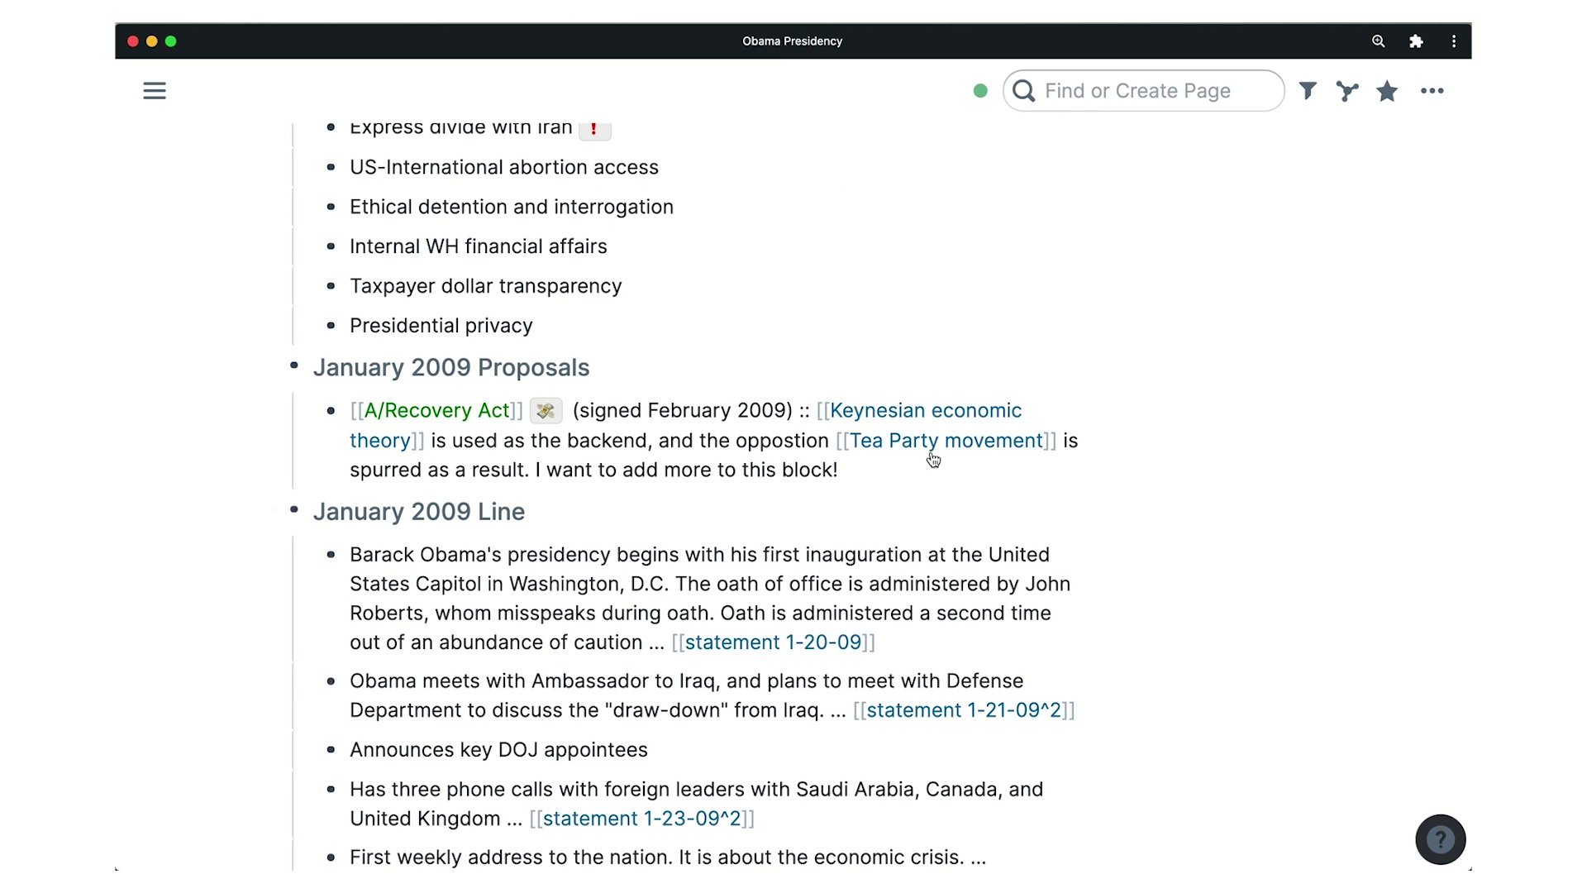
left_click(961, 410)
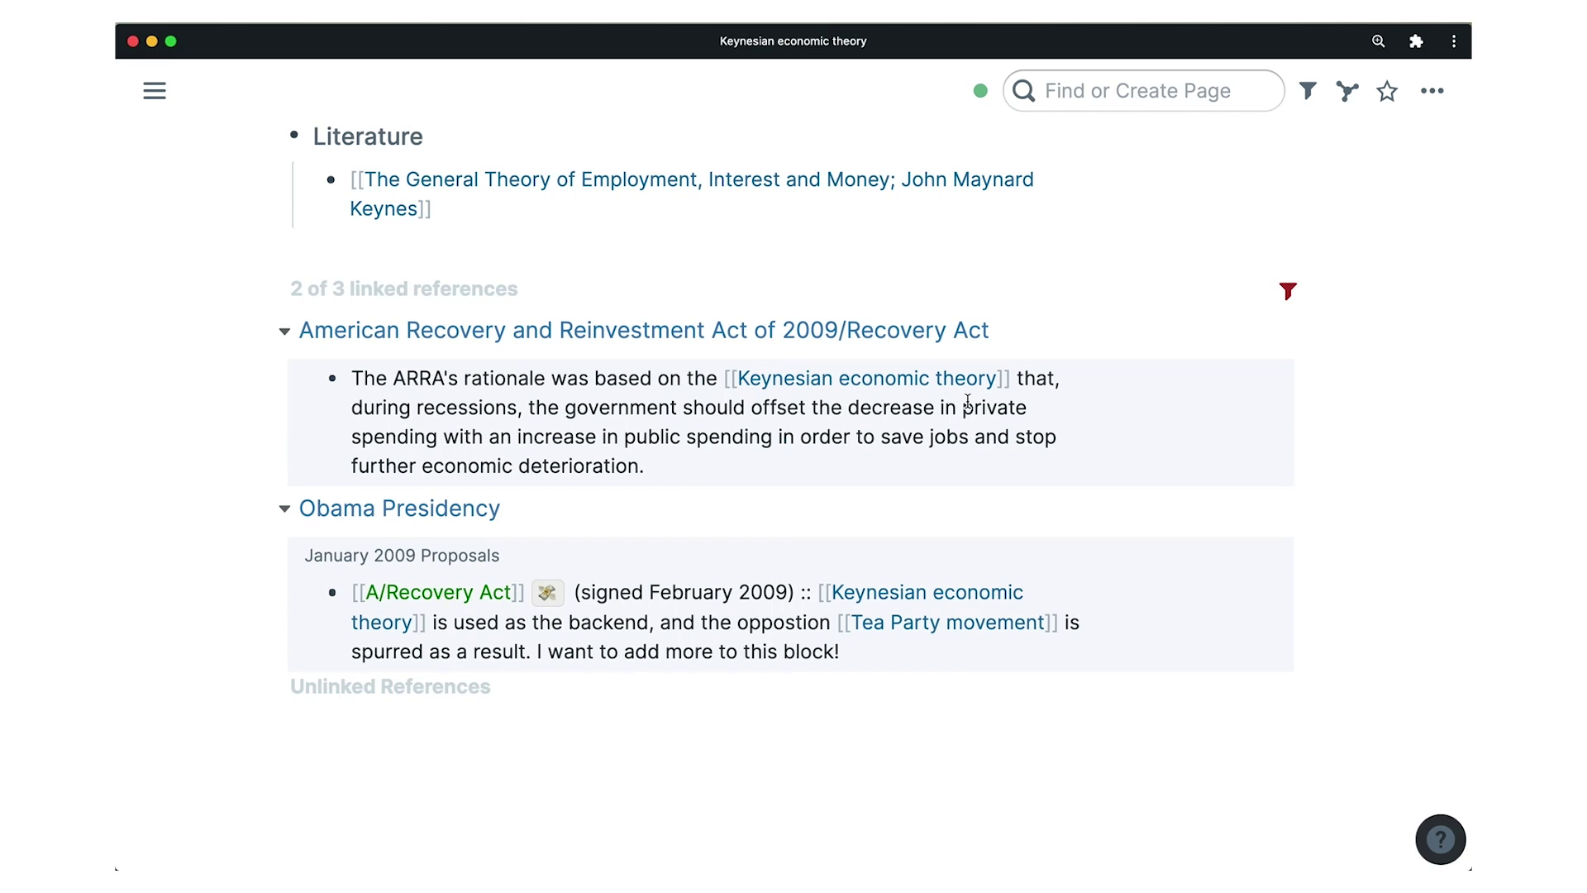
left_click(1288, 291)
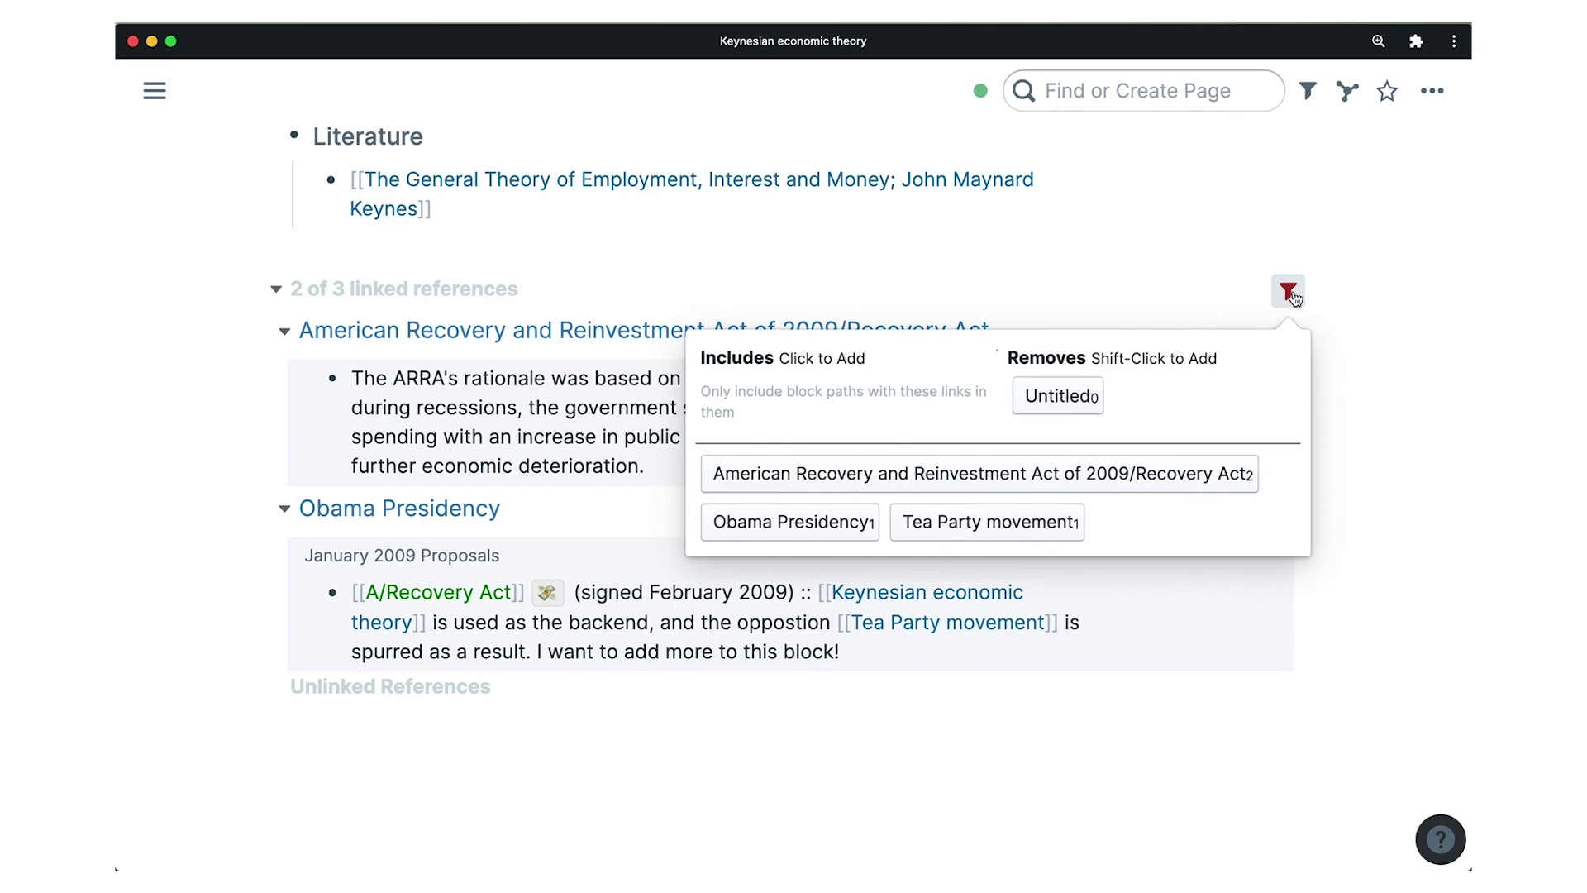
left_click(1044, 402)
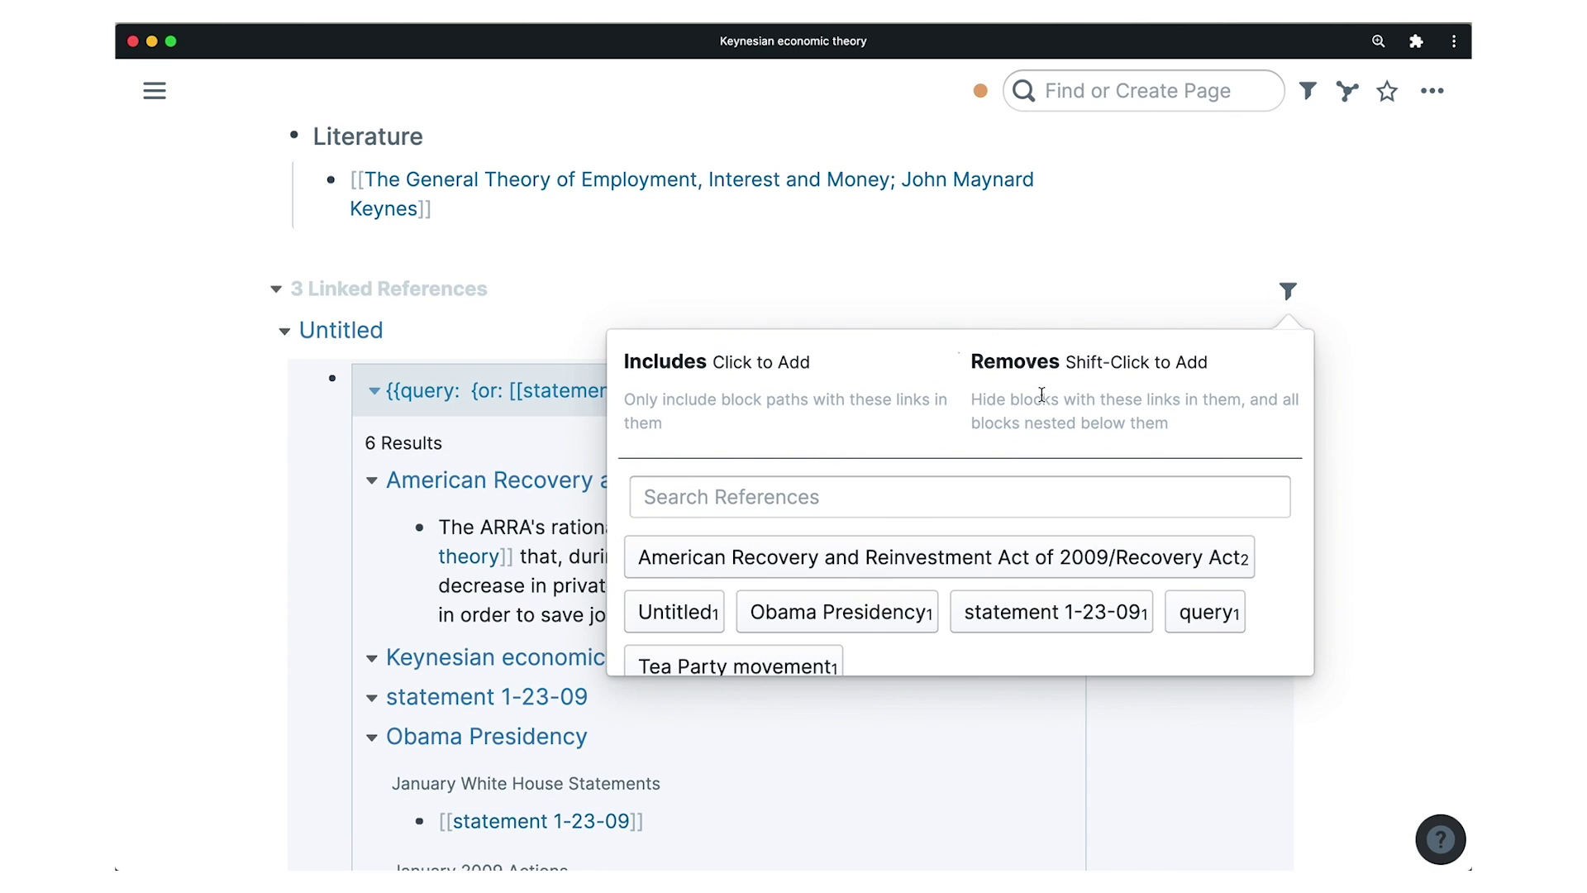
left_click(1026, 259)
Collapse the Untitled, Recovery Act and Obama Presidency linked references
left_click(284, 331)
left_click(285, 369)
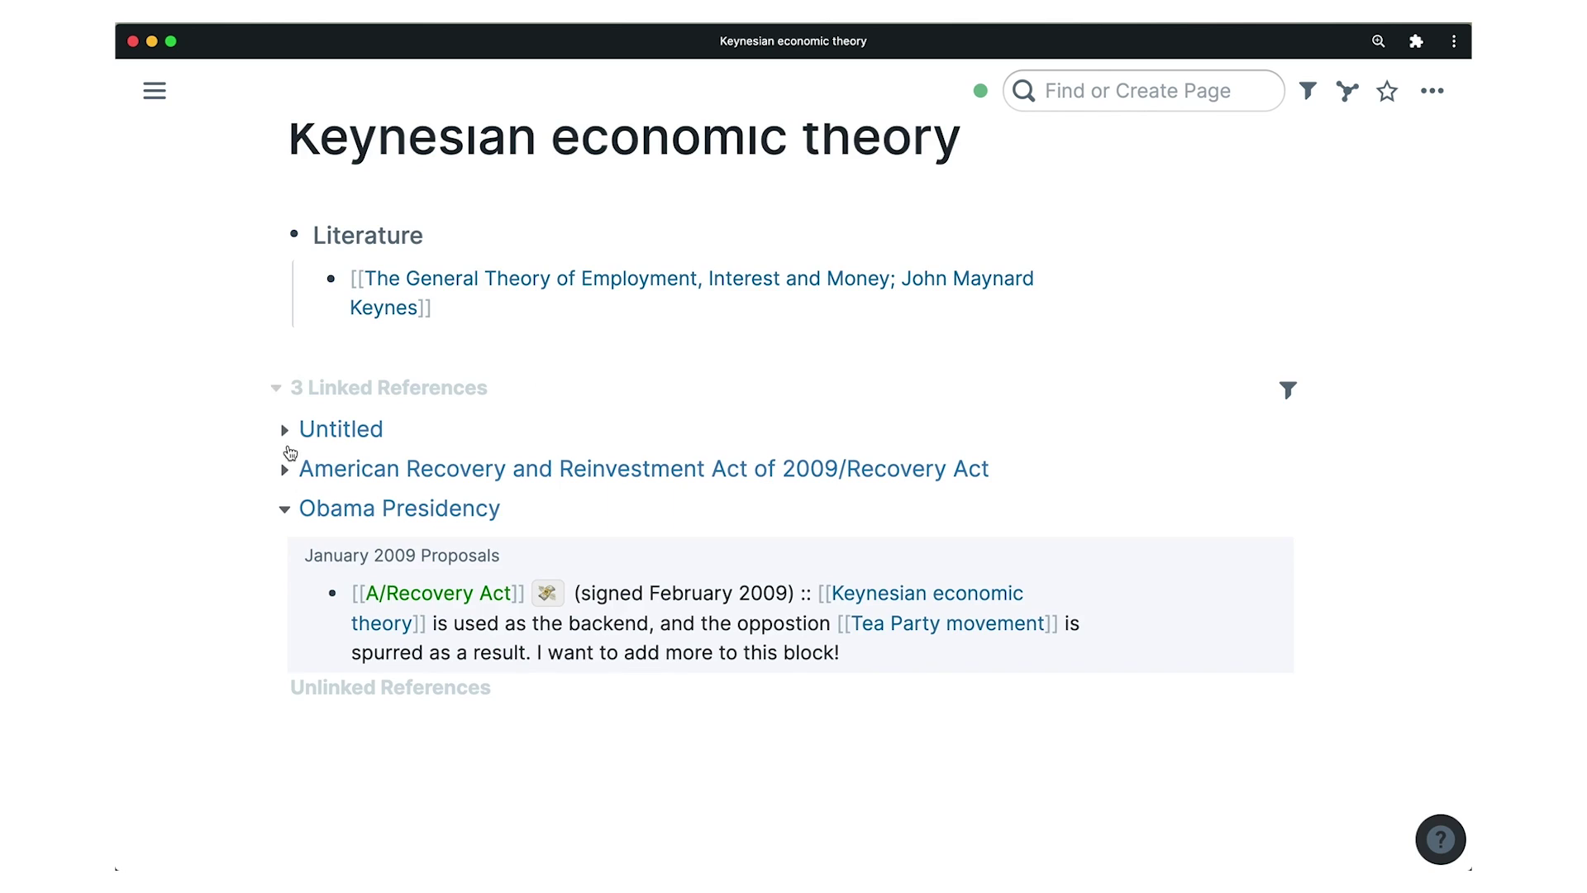
left_click(286, 514)
left_click(1295, 465)
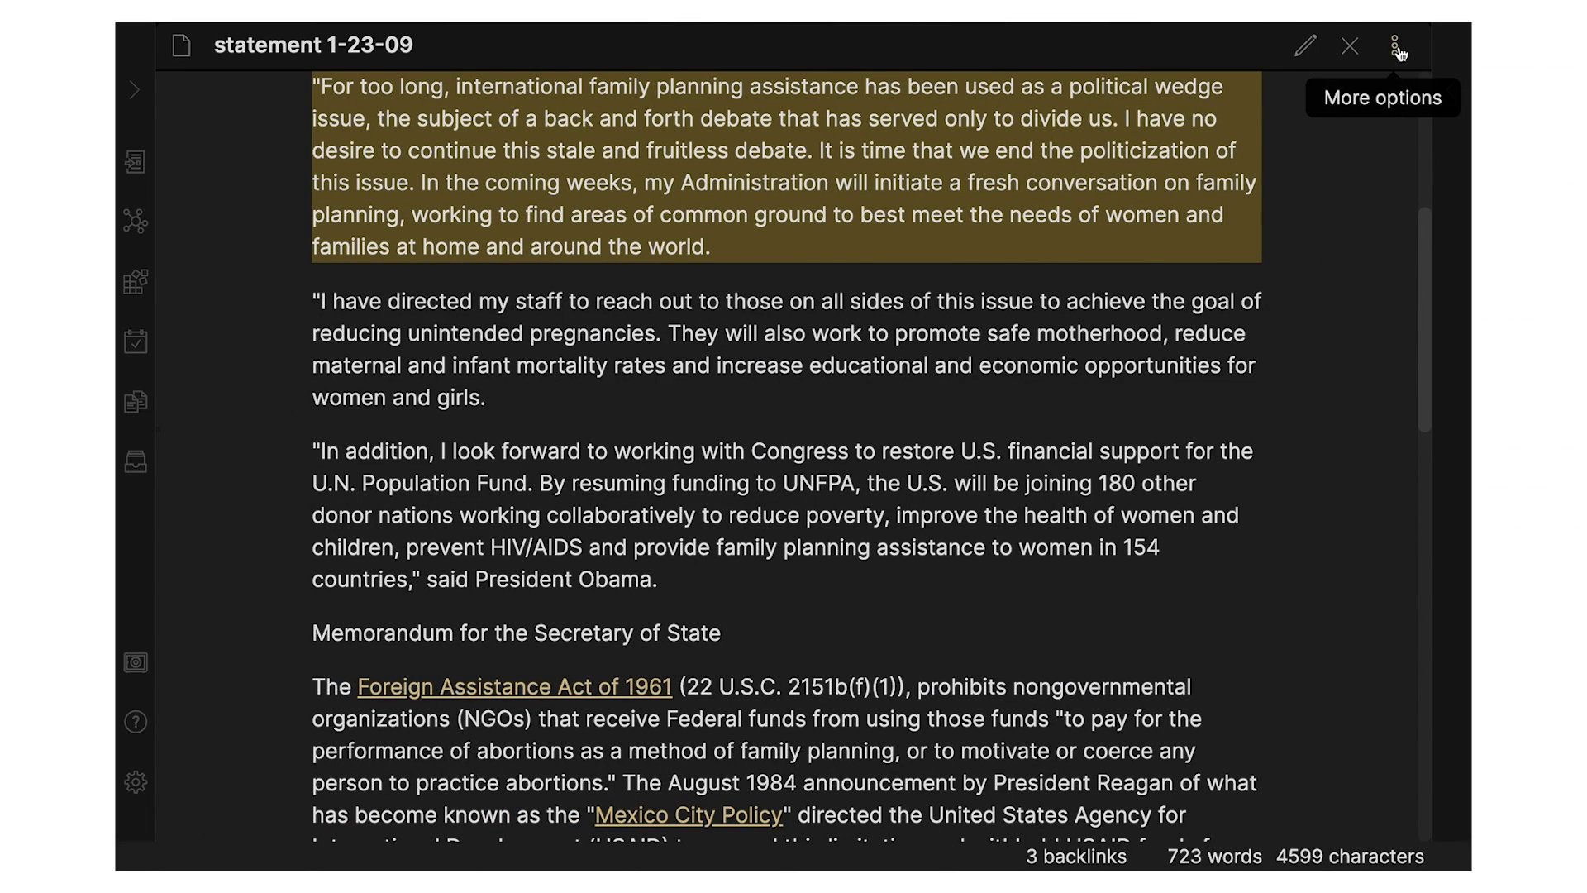
Open the backlinks pane for statement 1-23-09 with Show more context enabled and view sort options
left_click(1399, 52)
left_click(1403, 496)
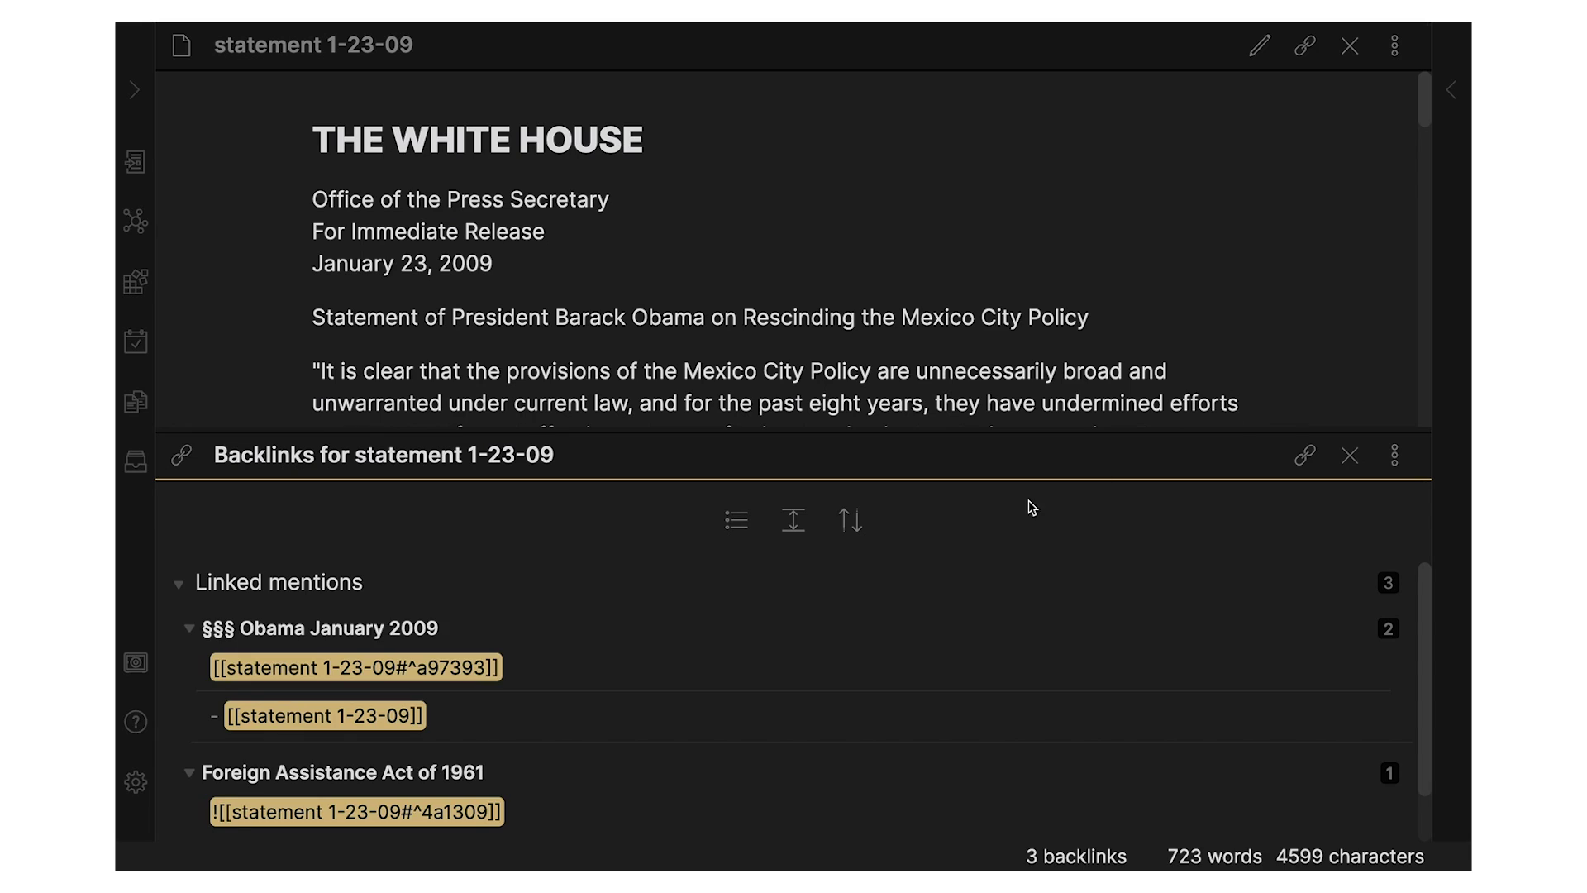
left_click(750, 520)
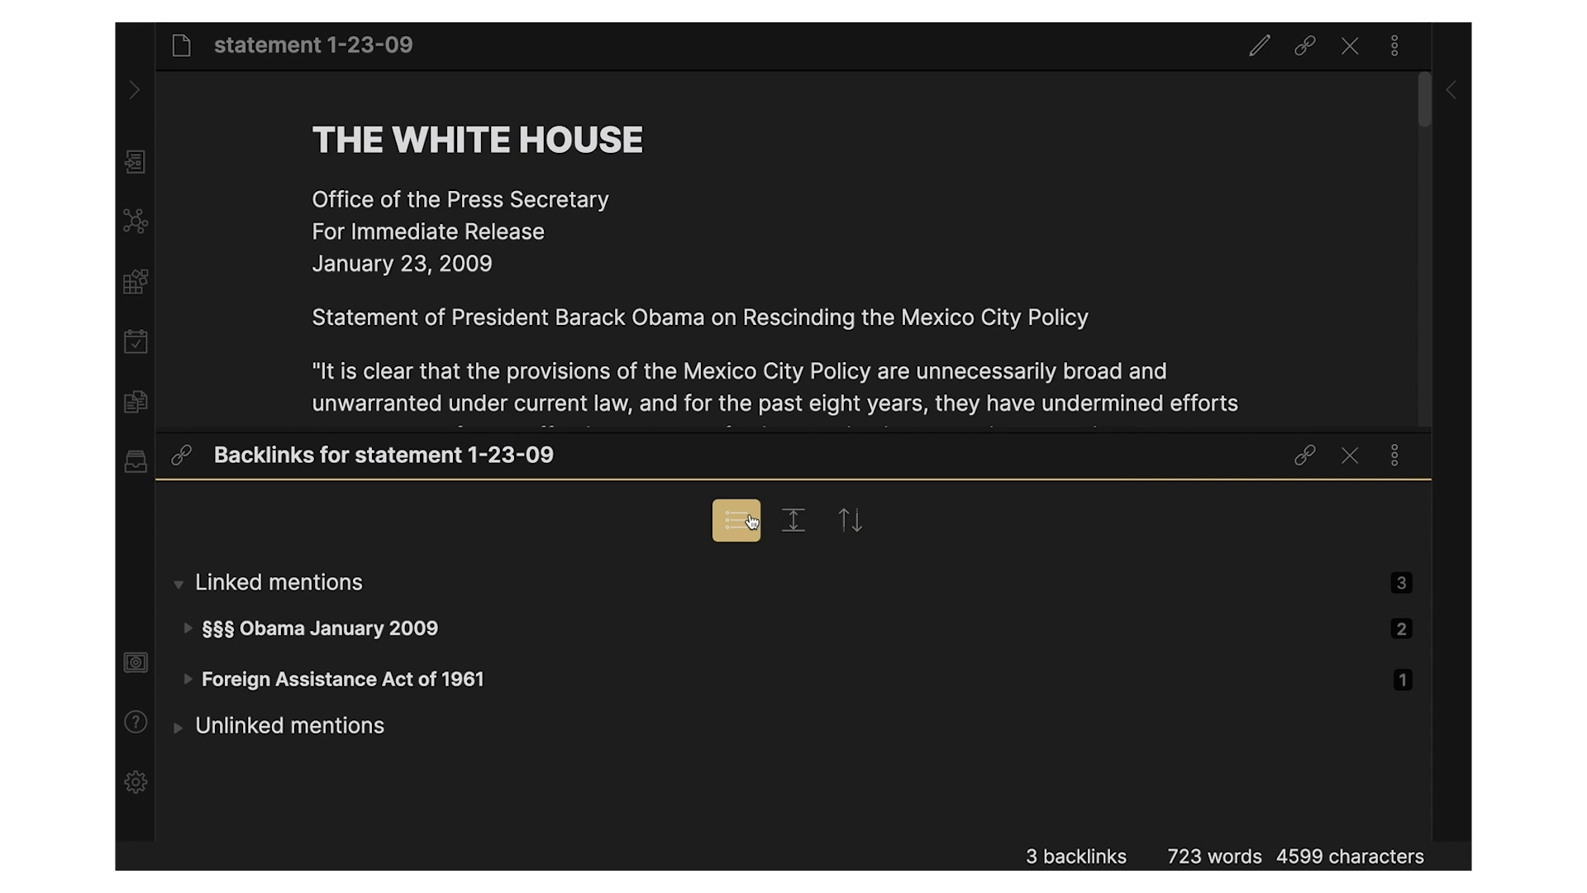
left_click(751, 521)
left_click(792, 531)
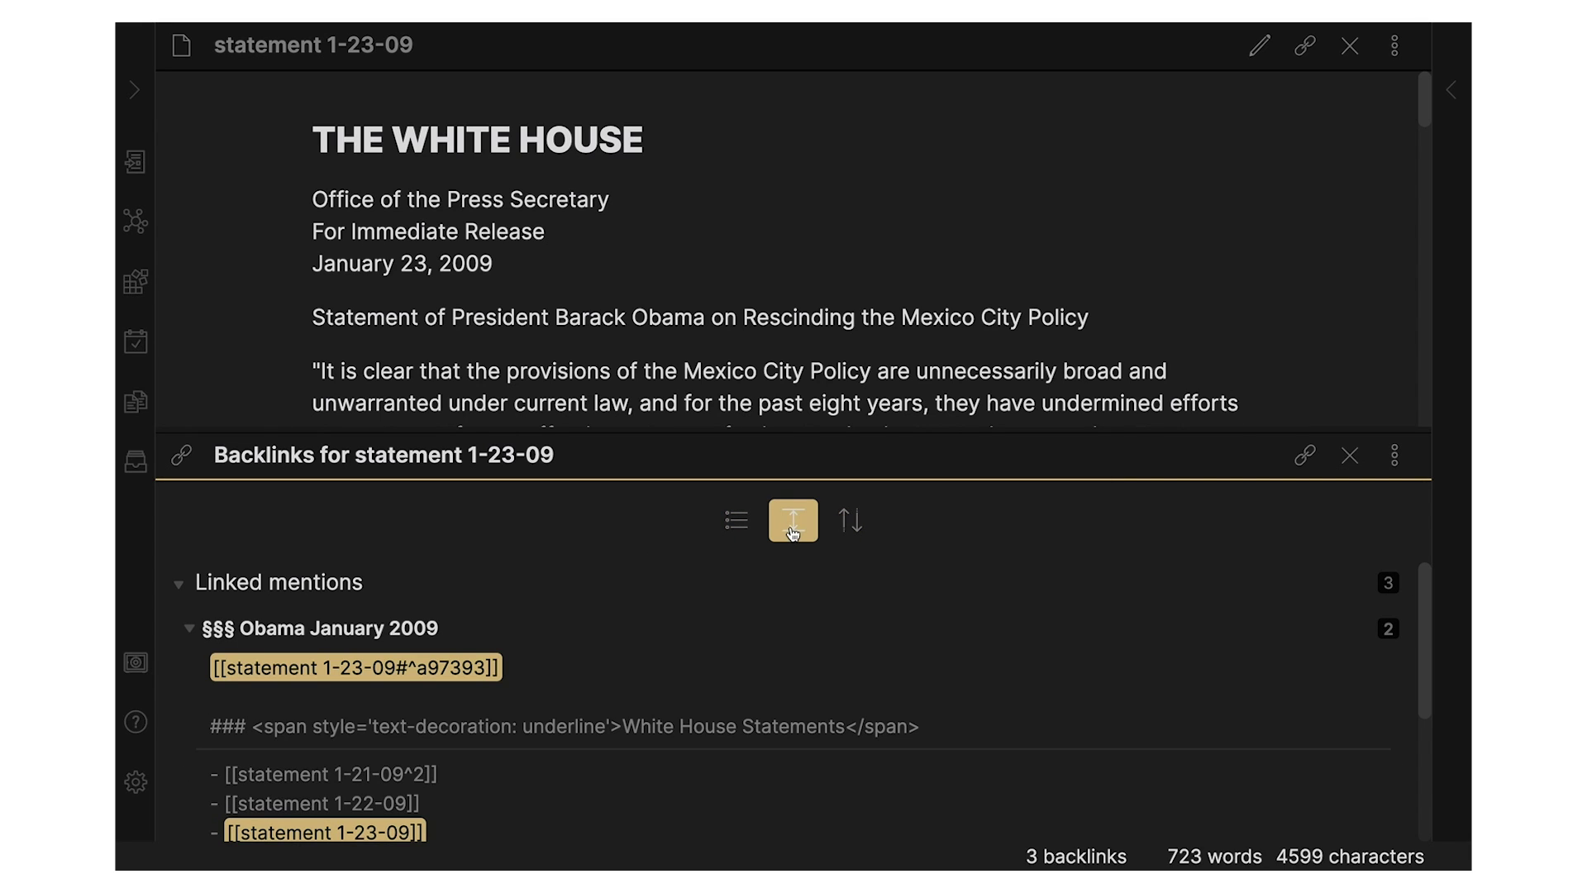
scroll(826, 579, "down", 3)
left_click(852, 523)
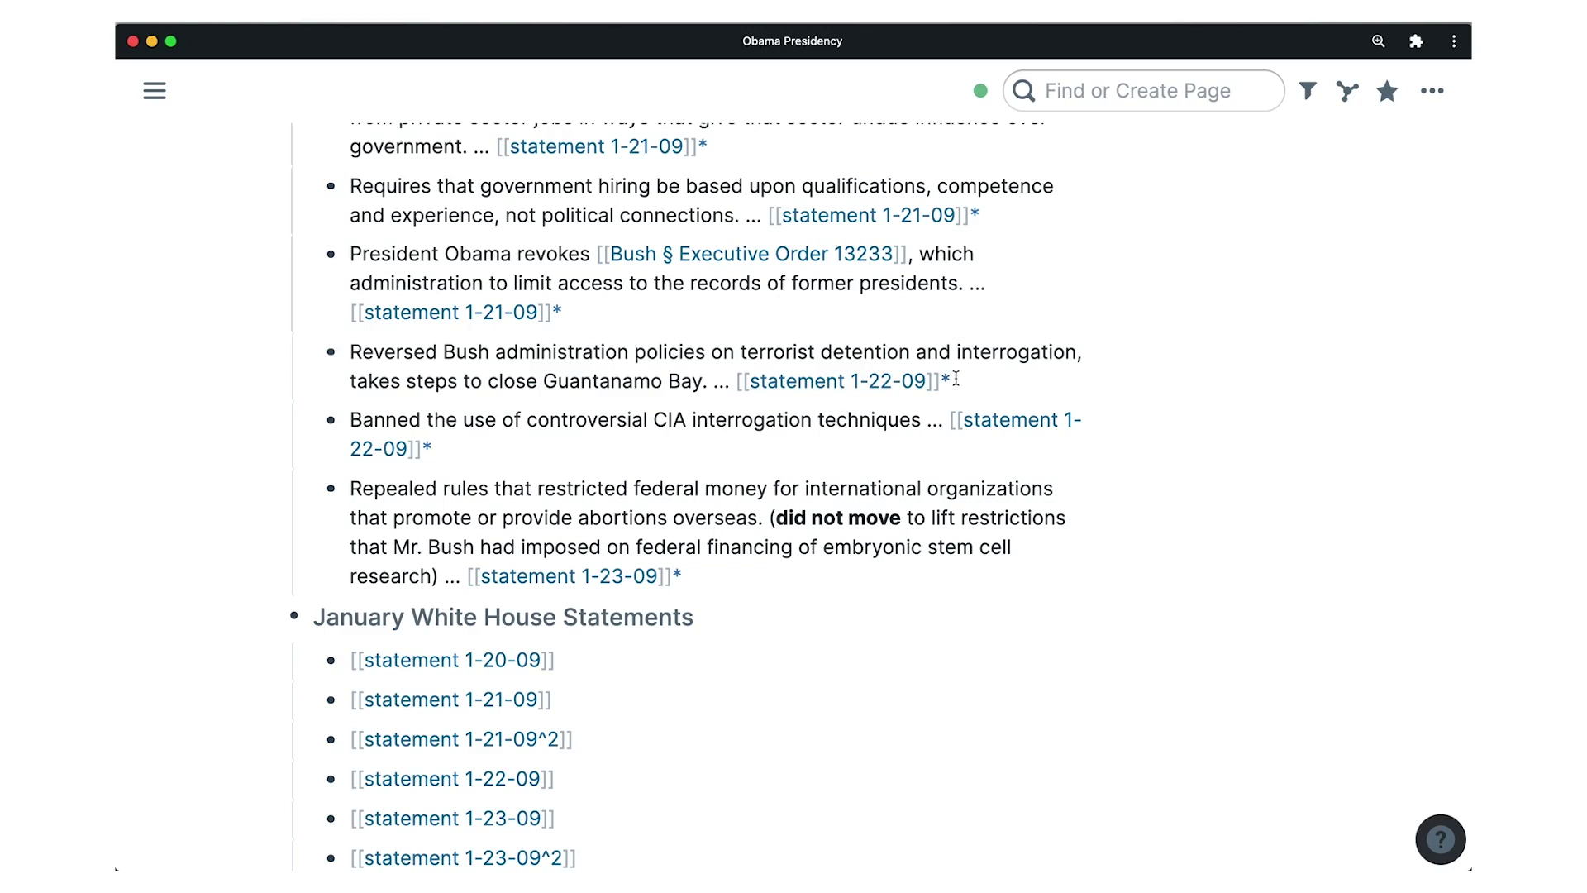
Inspect the Guantanamo and CIA interrogation alias markup, then open the statement 1-22-09 block in the sidebar
left_click(988, 354)
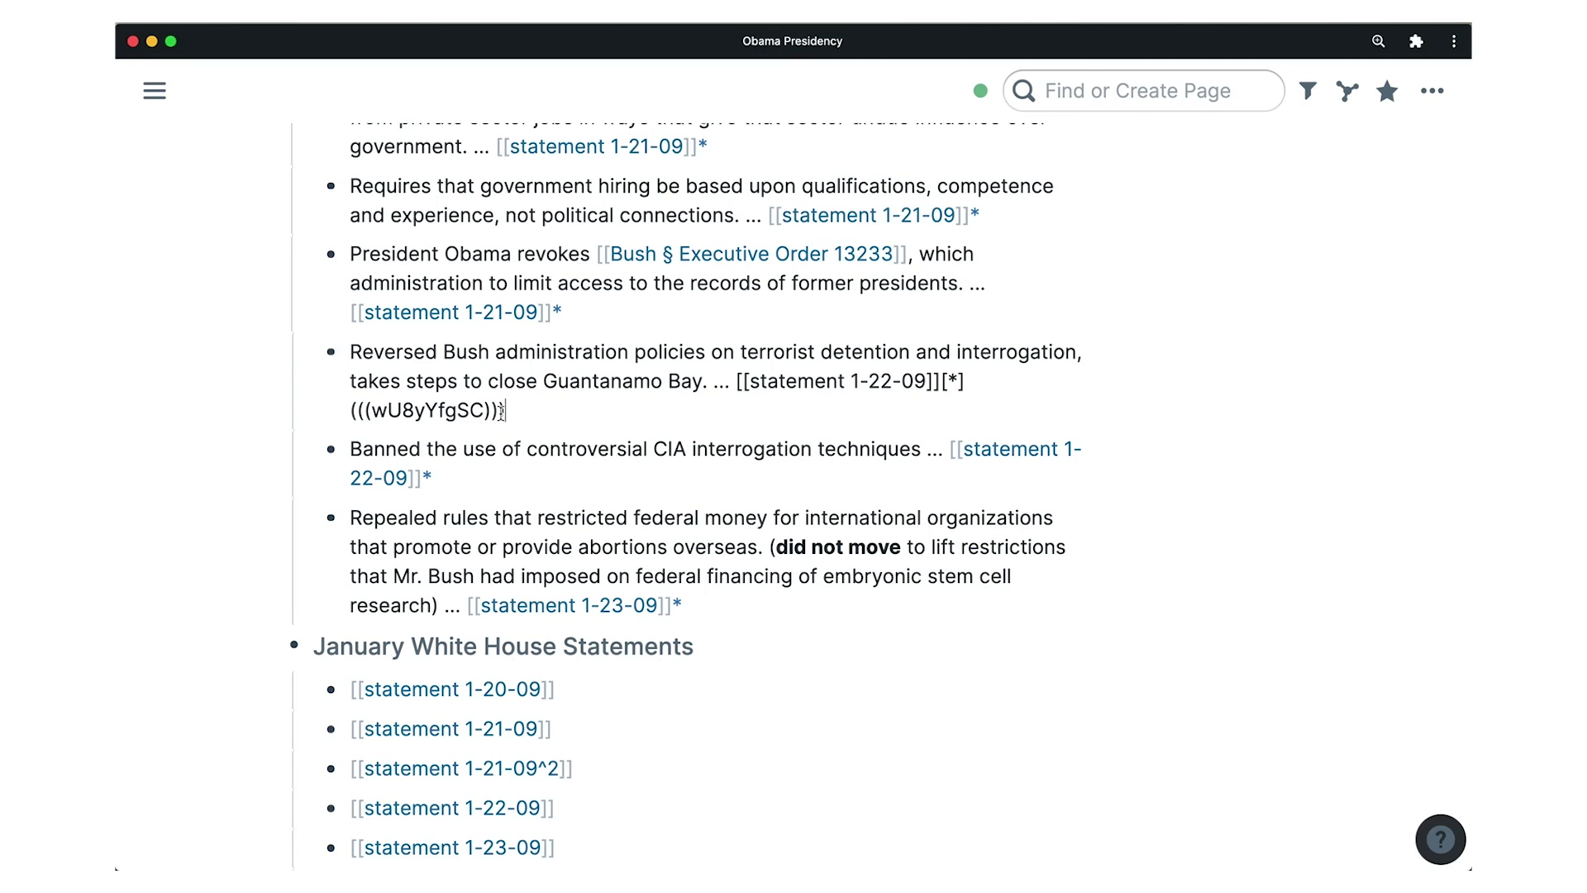
left_click_drag(502, 411, 353, 412)
left_click(982, 378)
left_click(1009, 447)
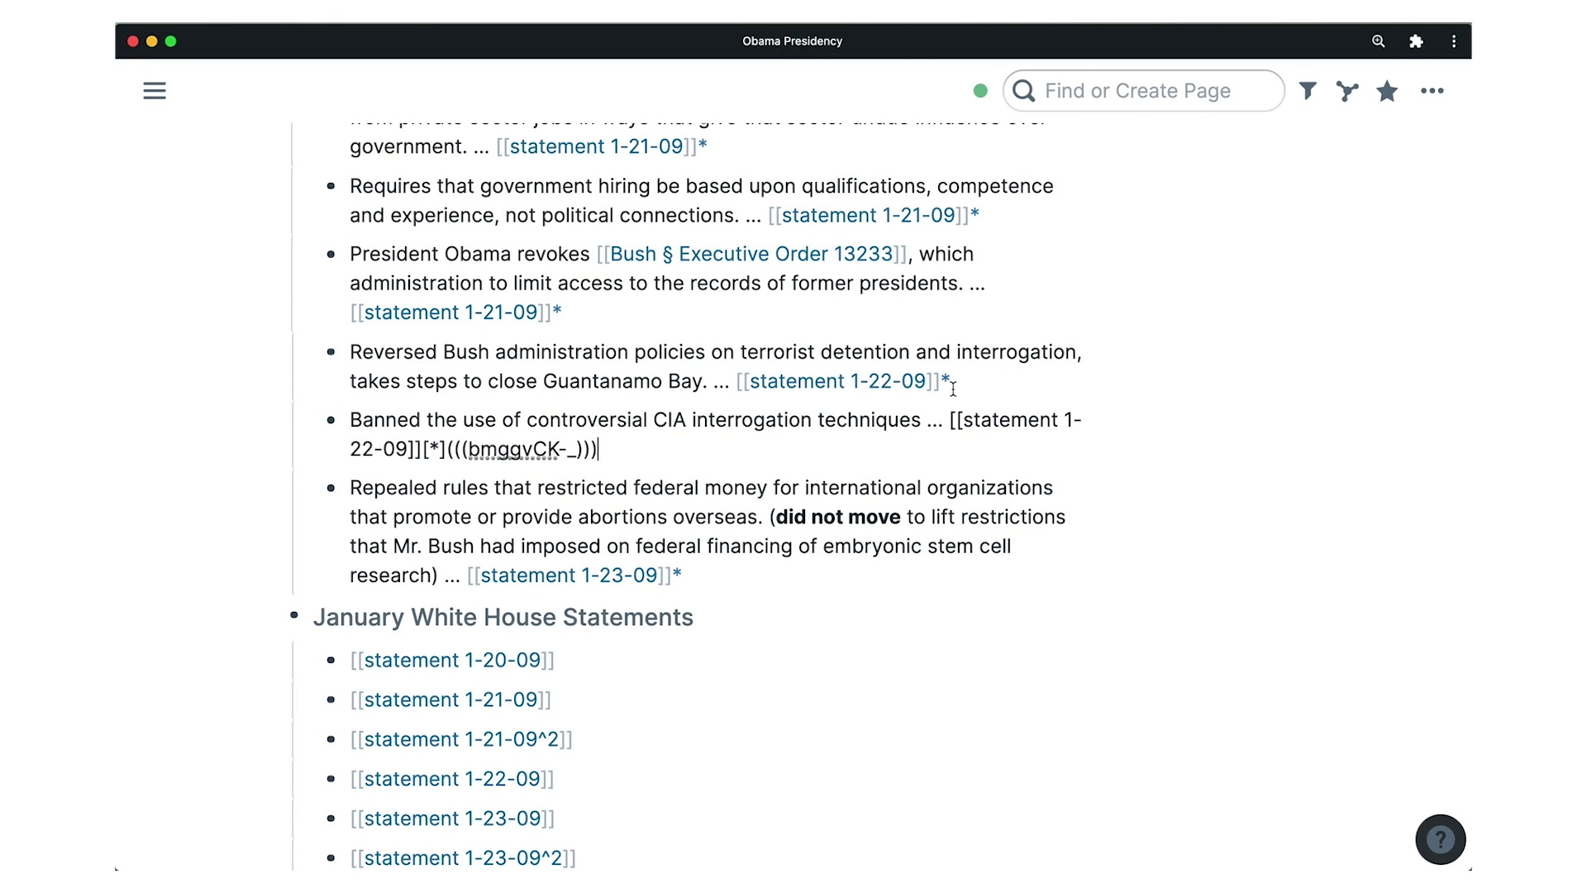
left_click(948, 382, "shift")
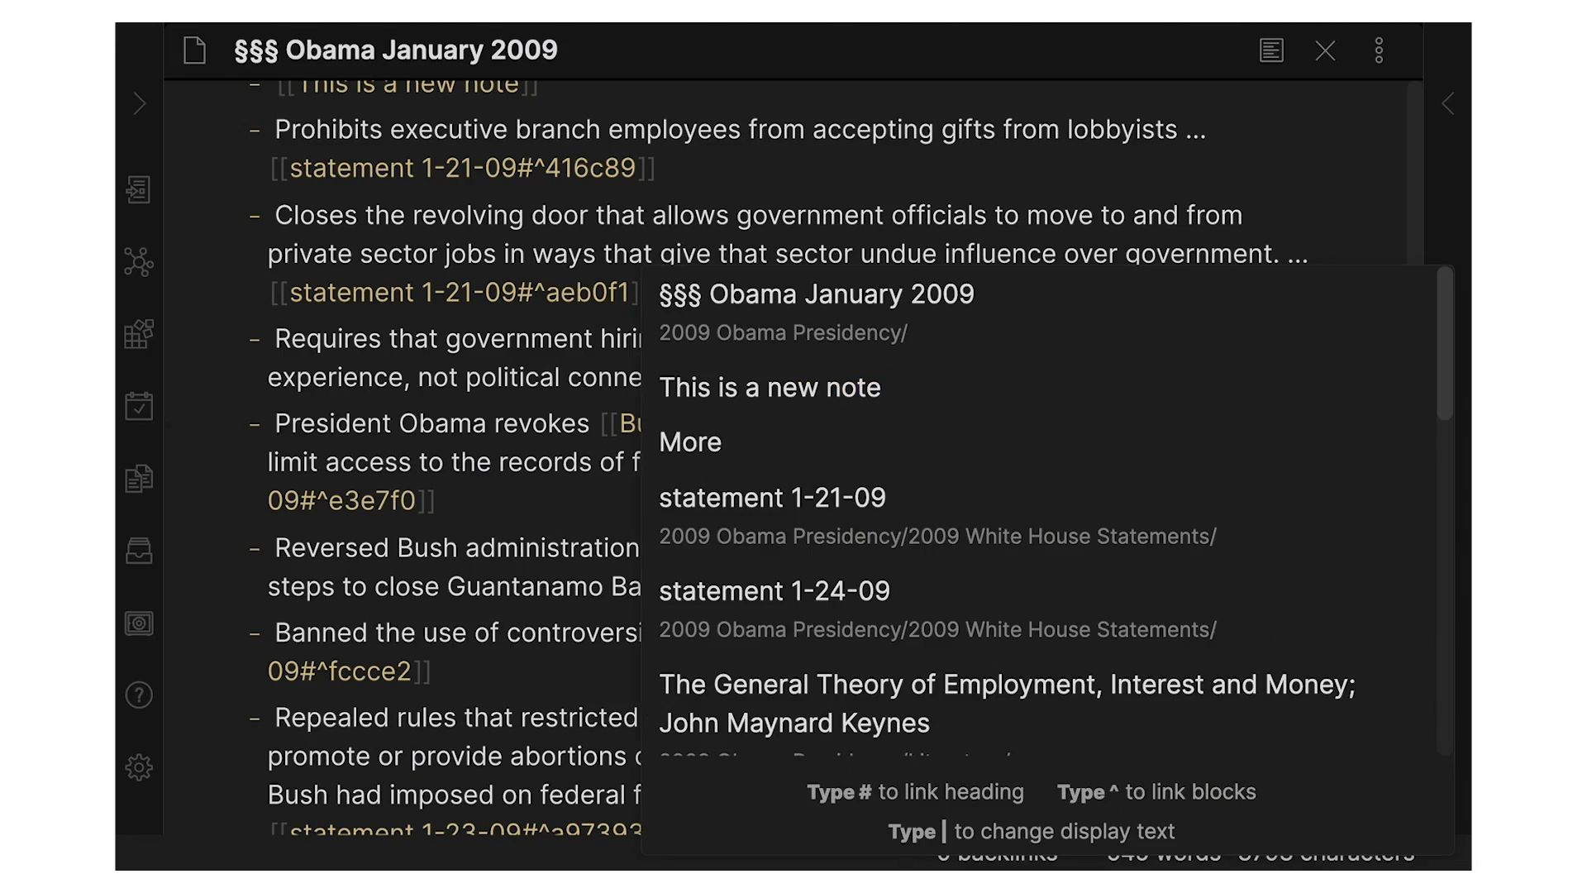
Browse block-link suggestions for '[[^^execut', then return the note to reading view
type("^^")
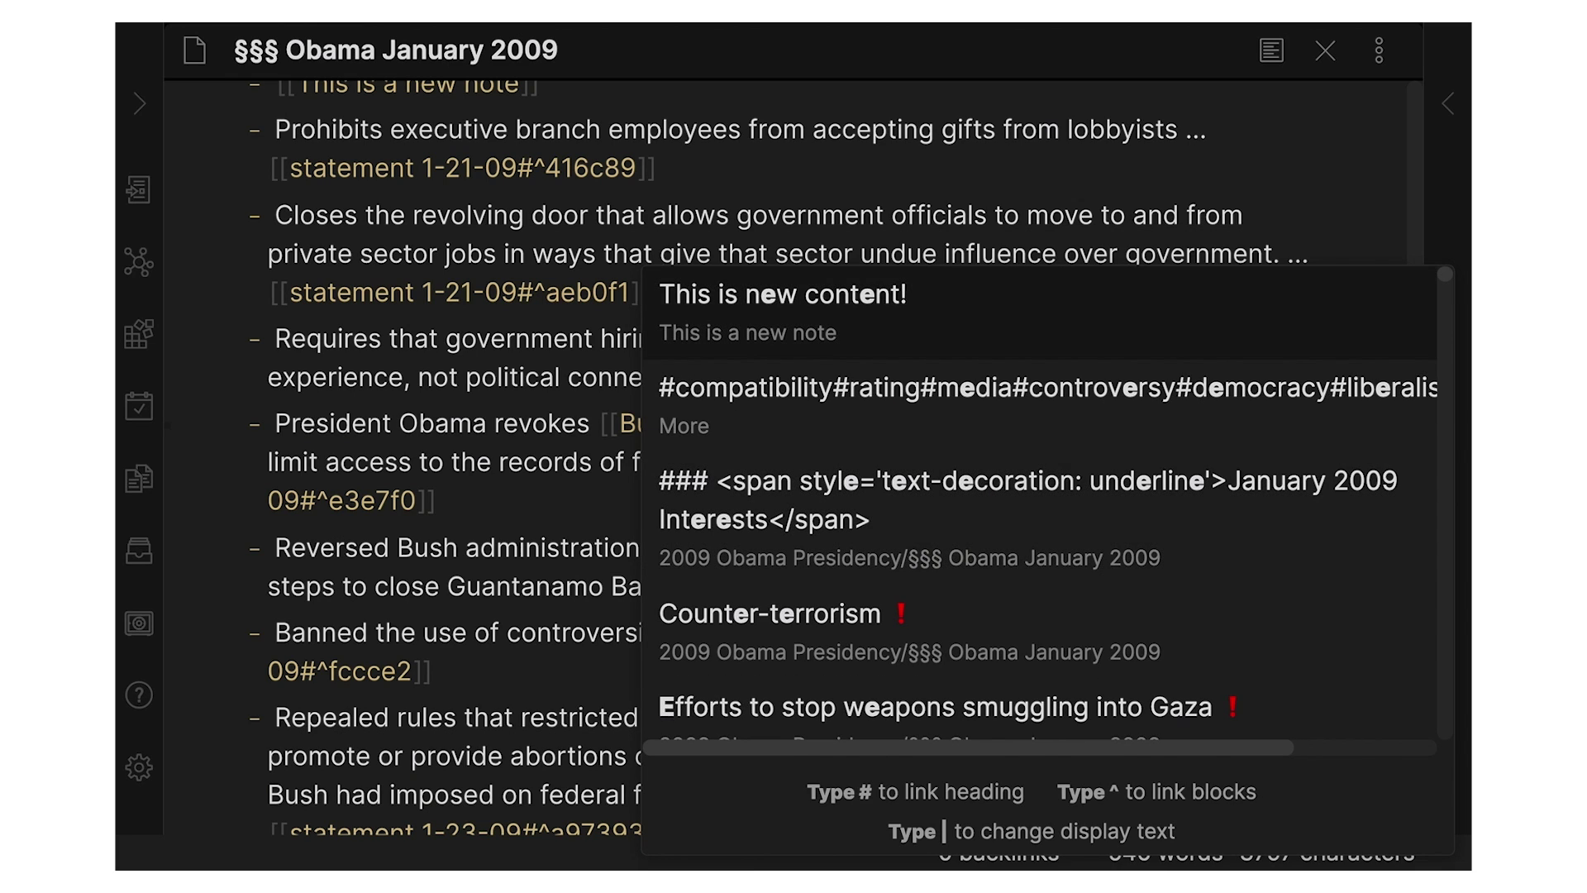
type("execut")
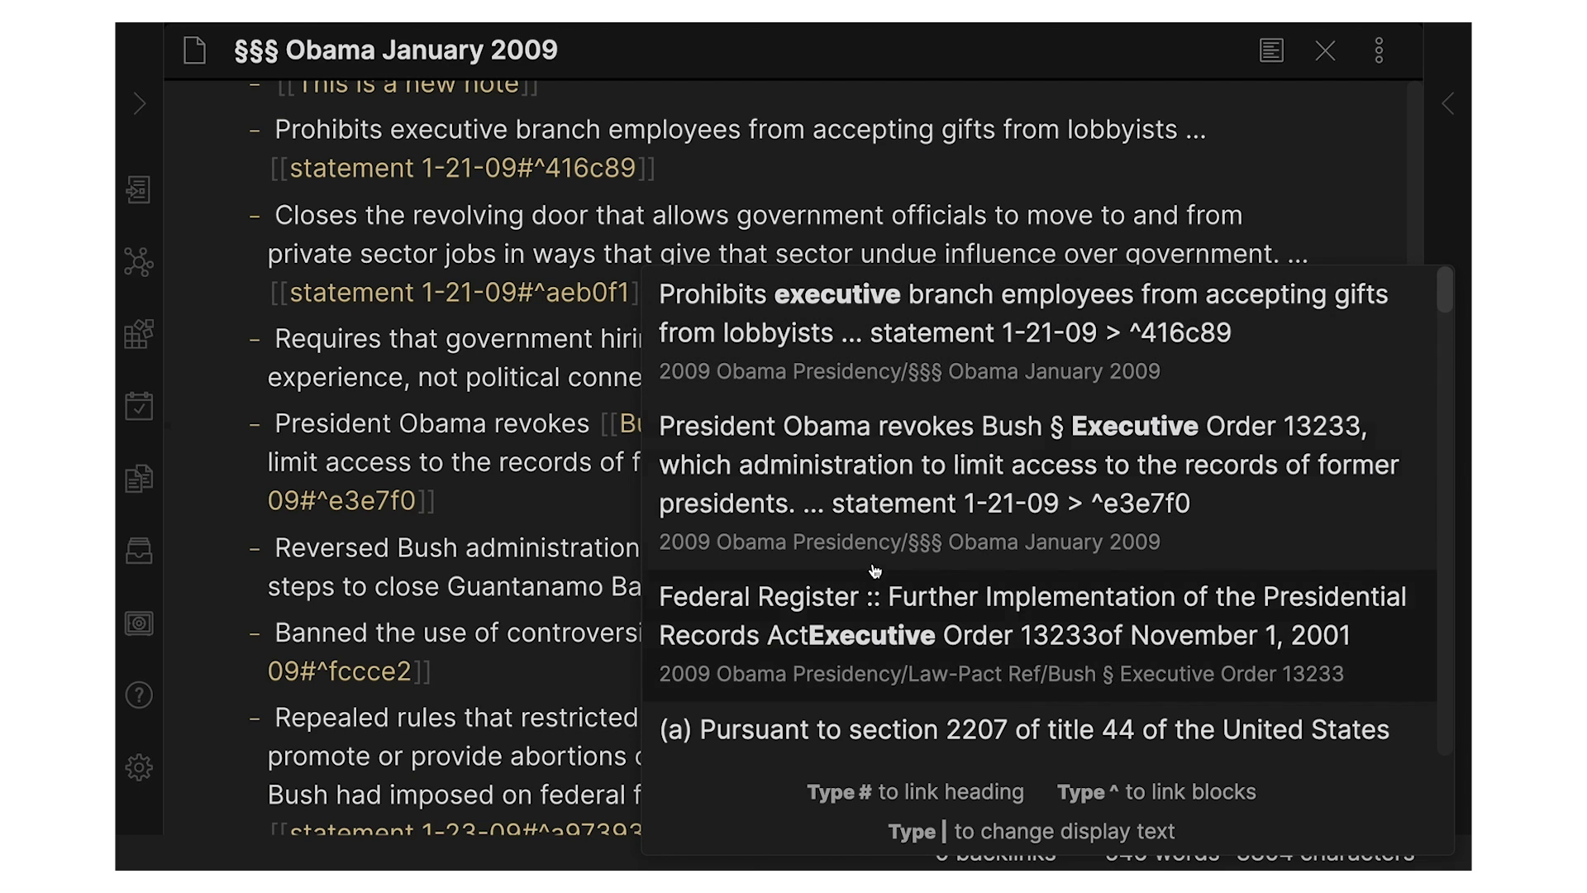
key("ctrl+e")
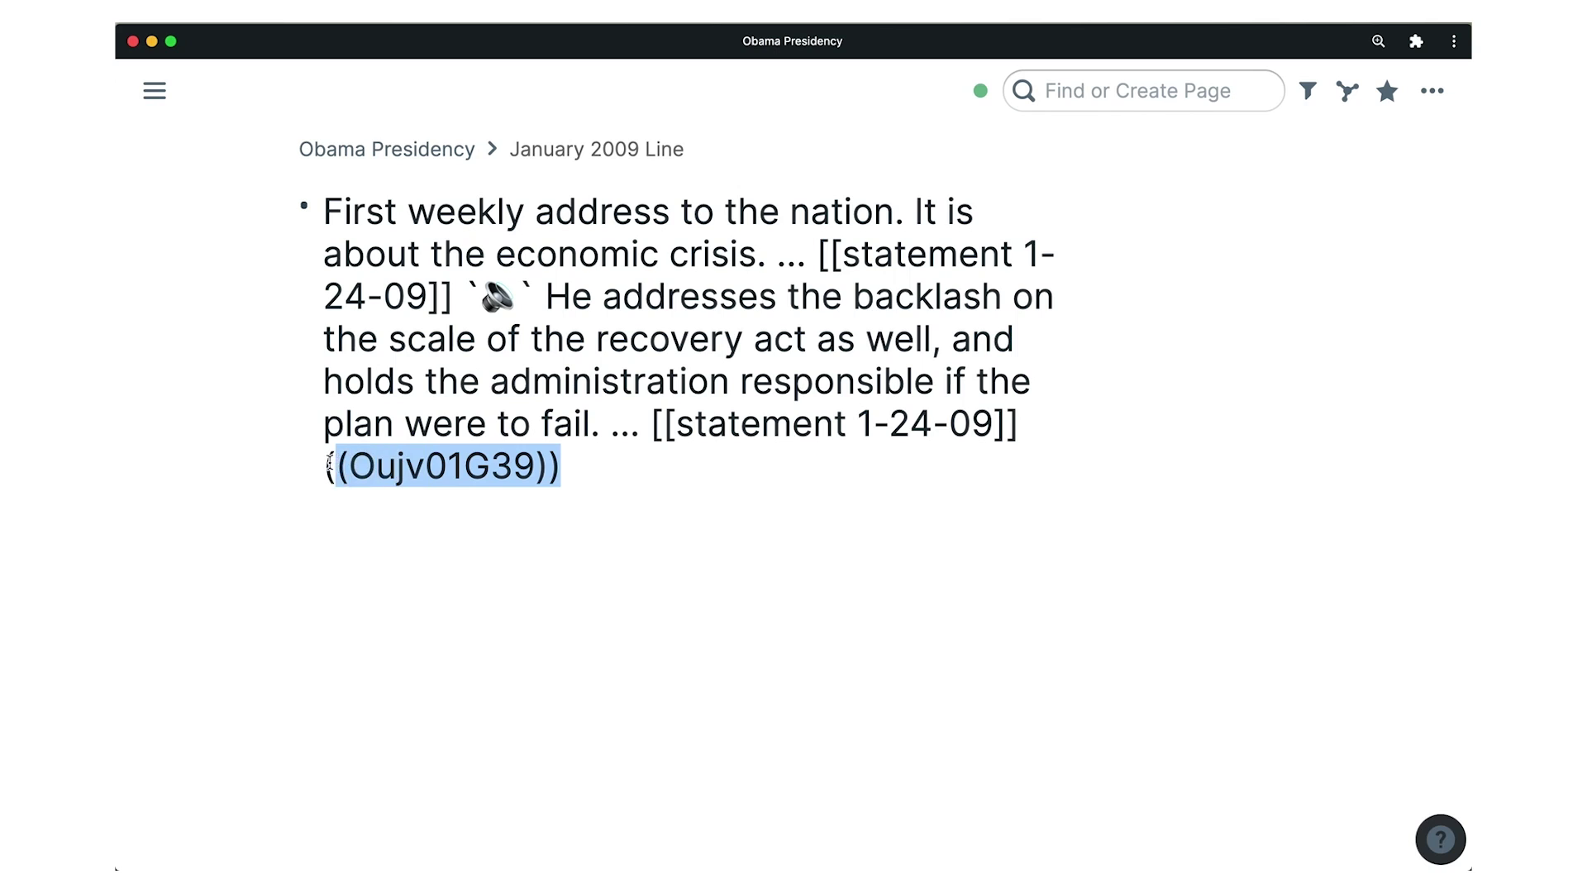
Render the weekly address block's reference and inspect its Replace with > Original options
left_click(1298, 521)
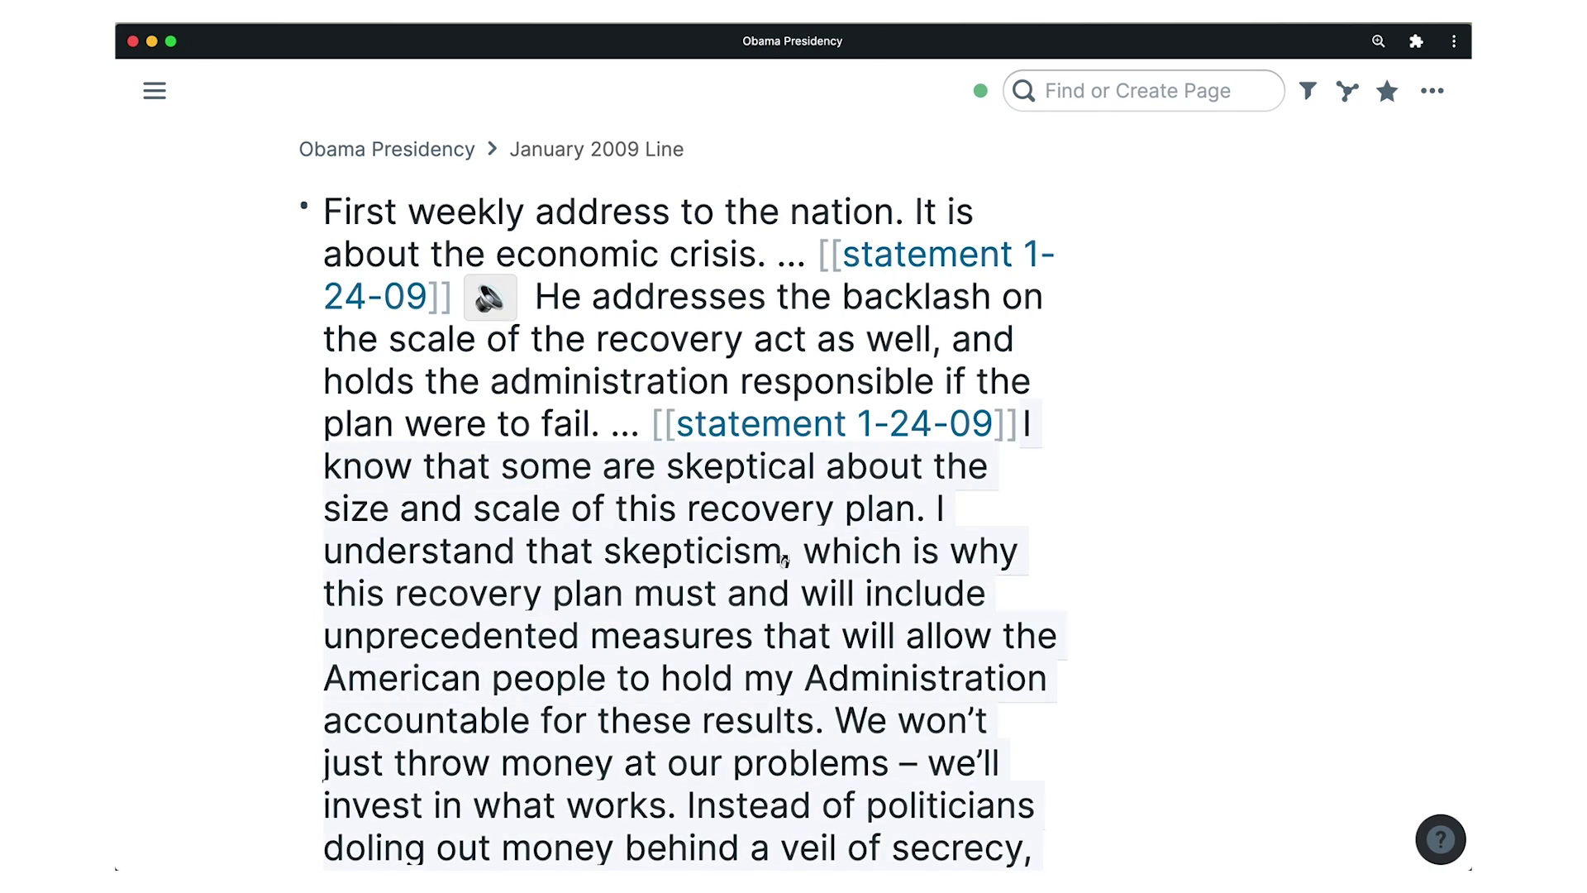
right_click(786, 549)
mouse_move(735, 261)
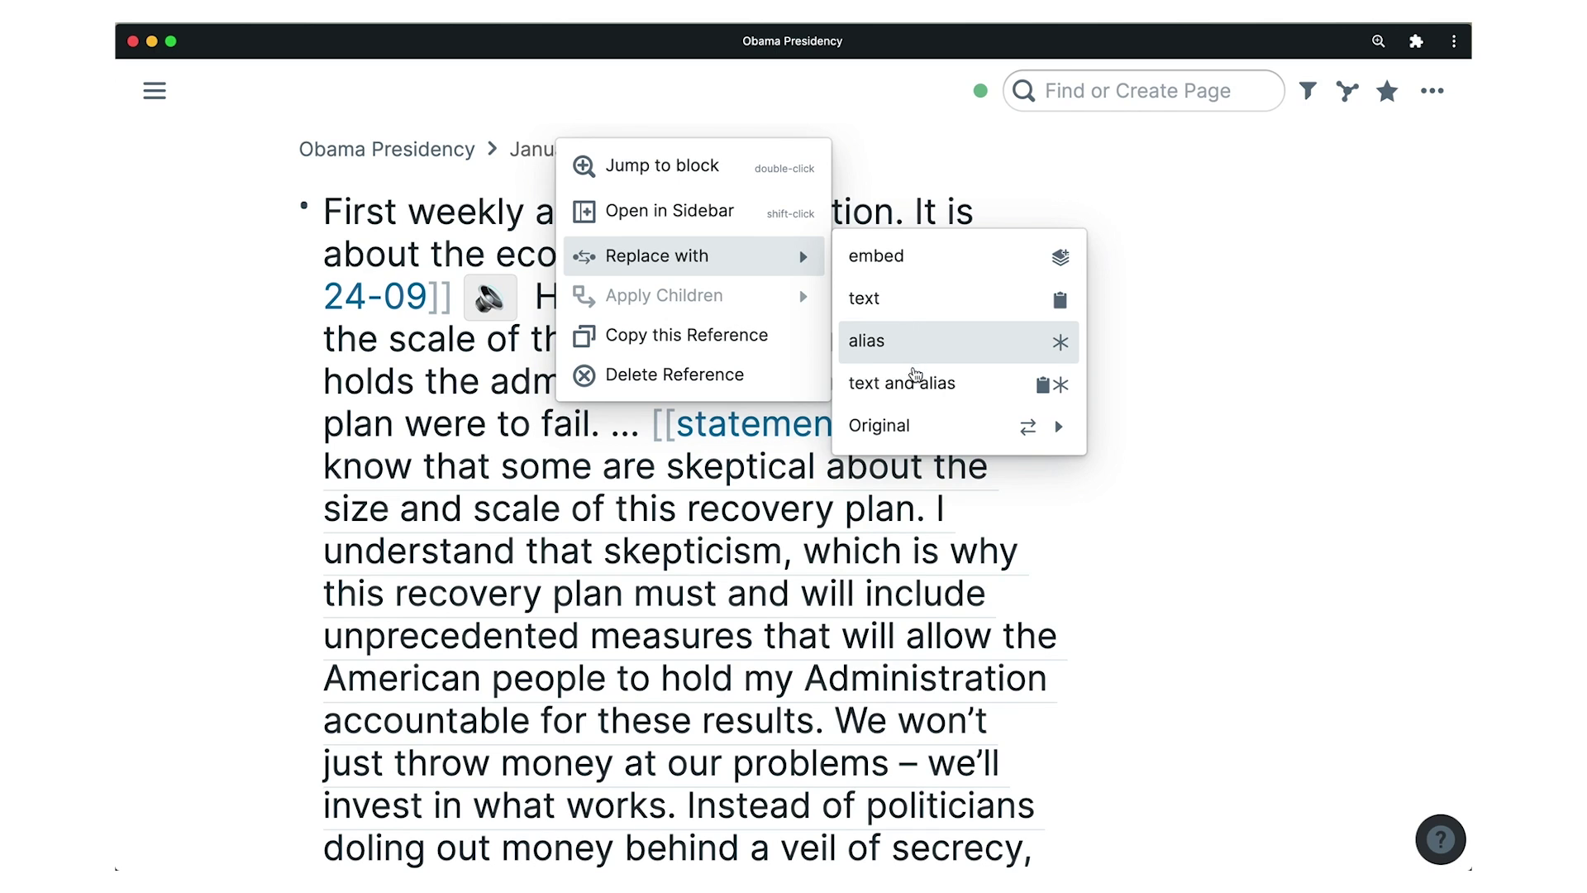
mouse_move(1063, 426)
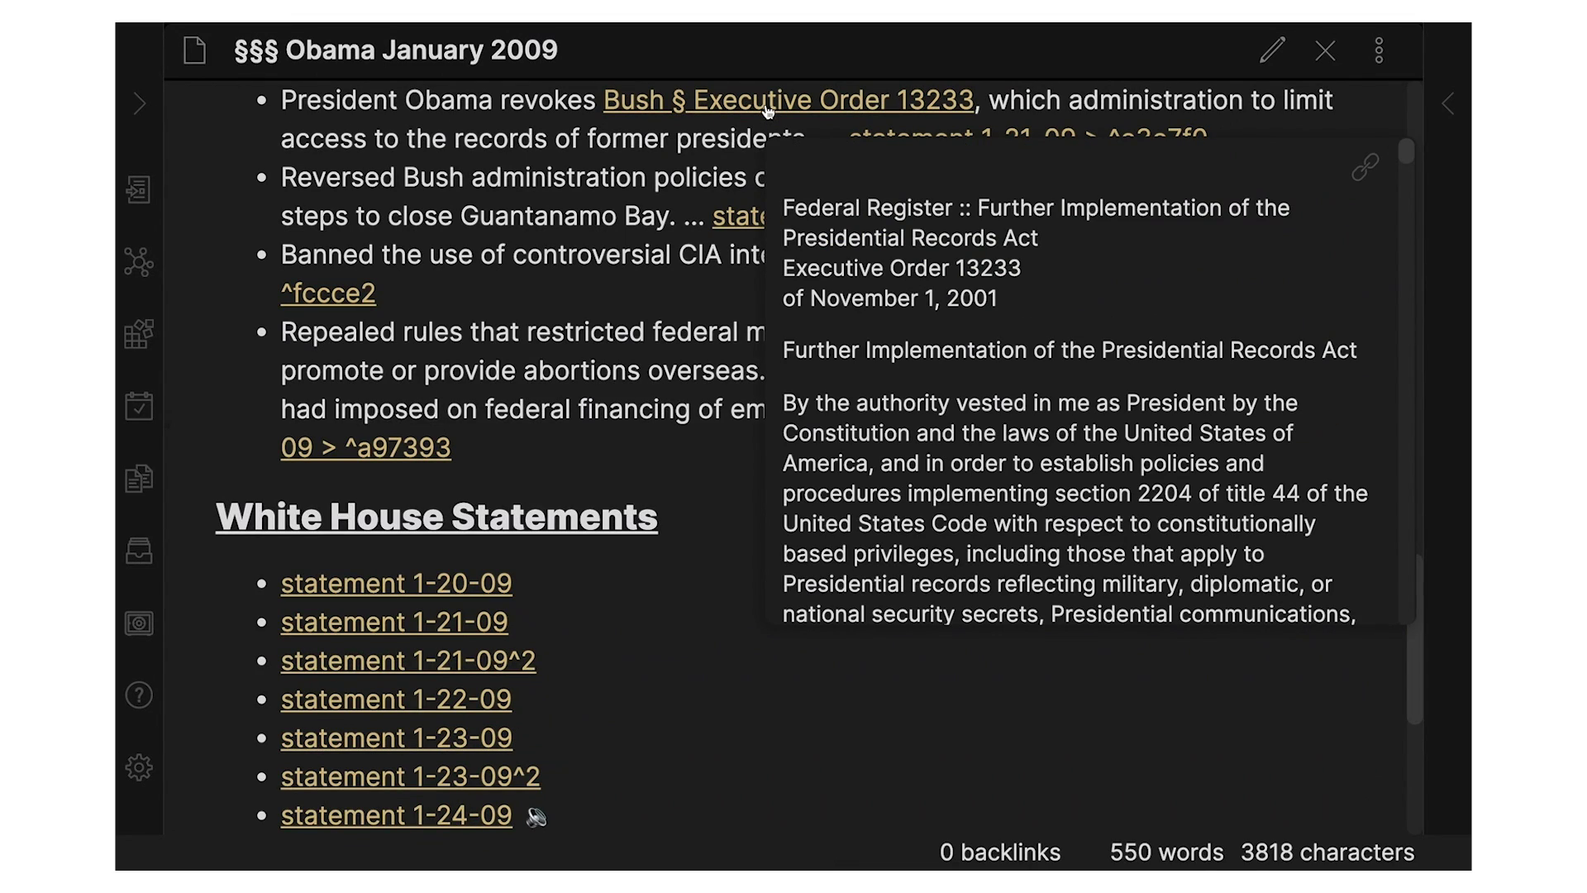
scroll(1000, 464, "down", 10)
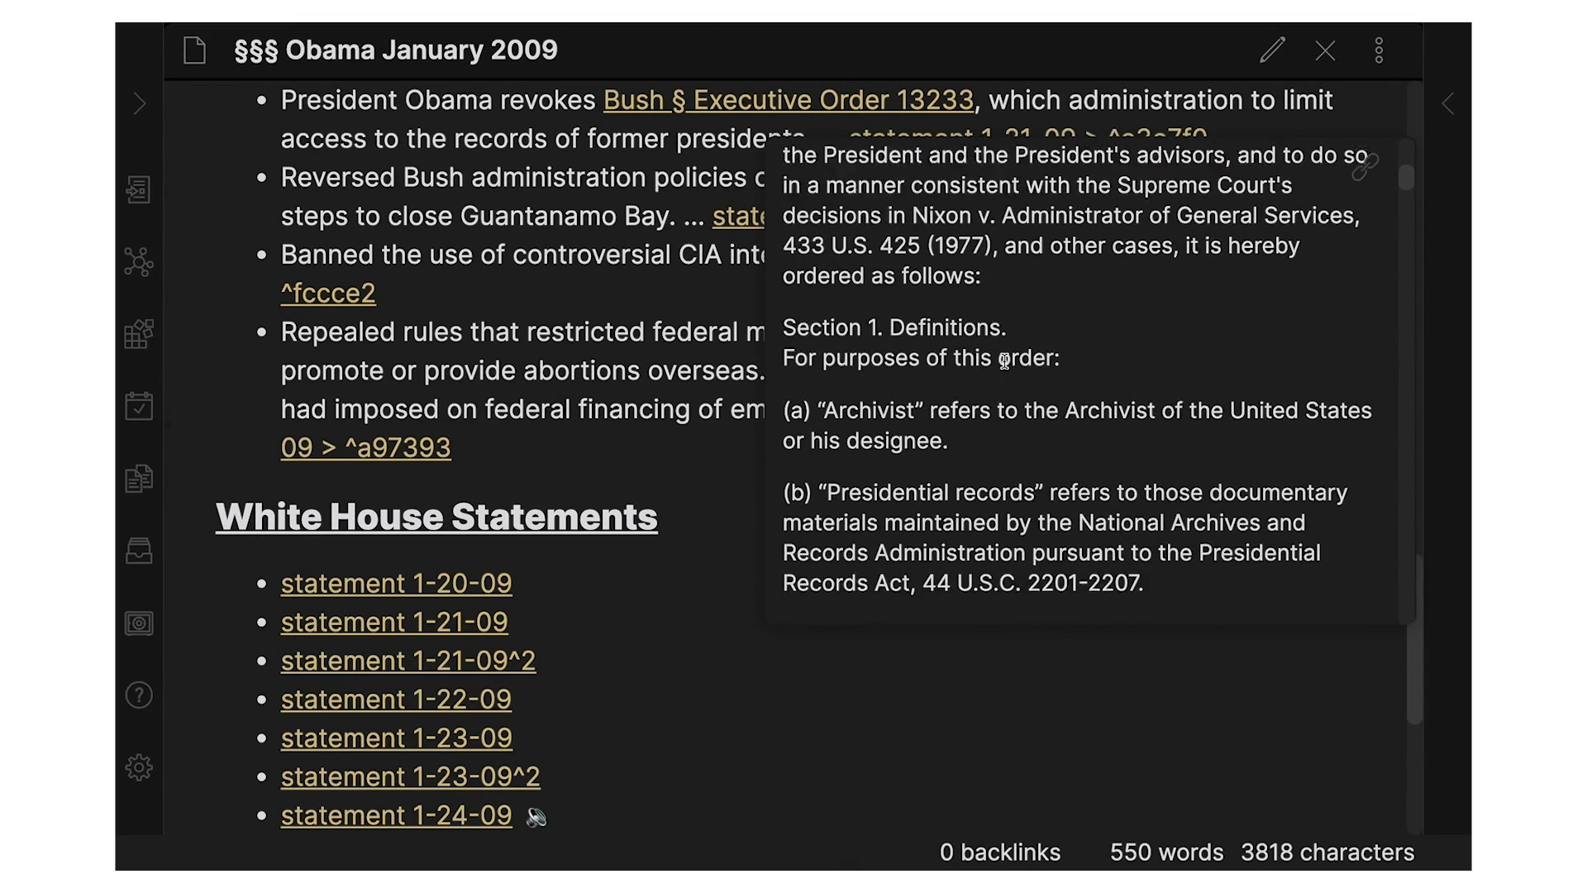
scroll(1004, 360, "down", 6)
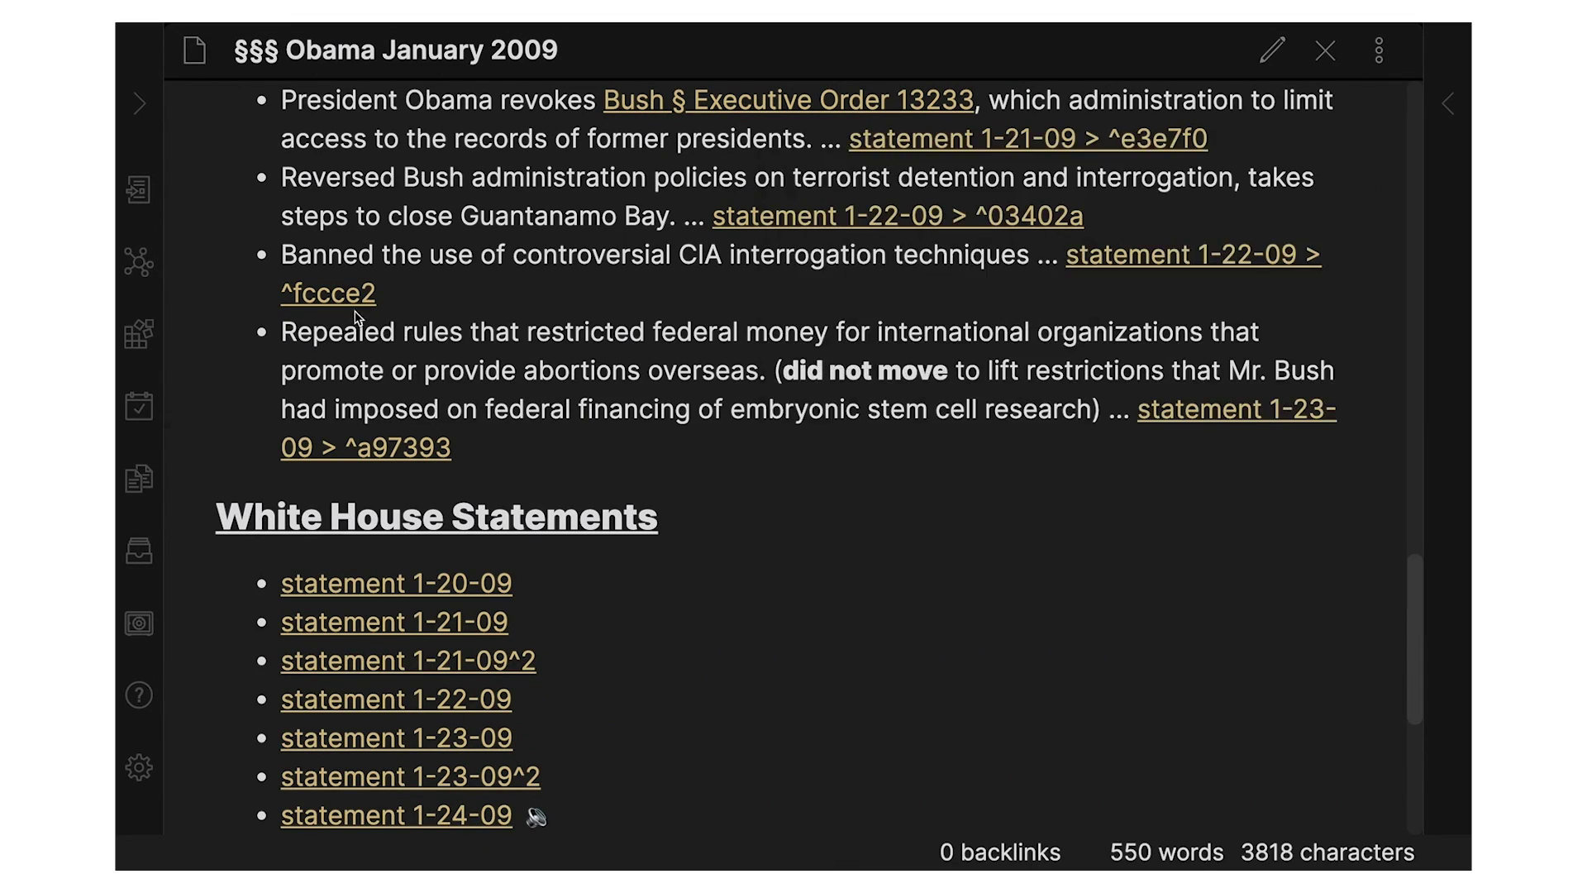
mouse_move(345, 301)
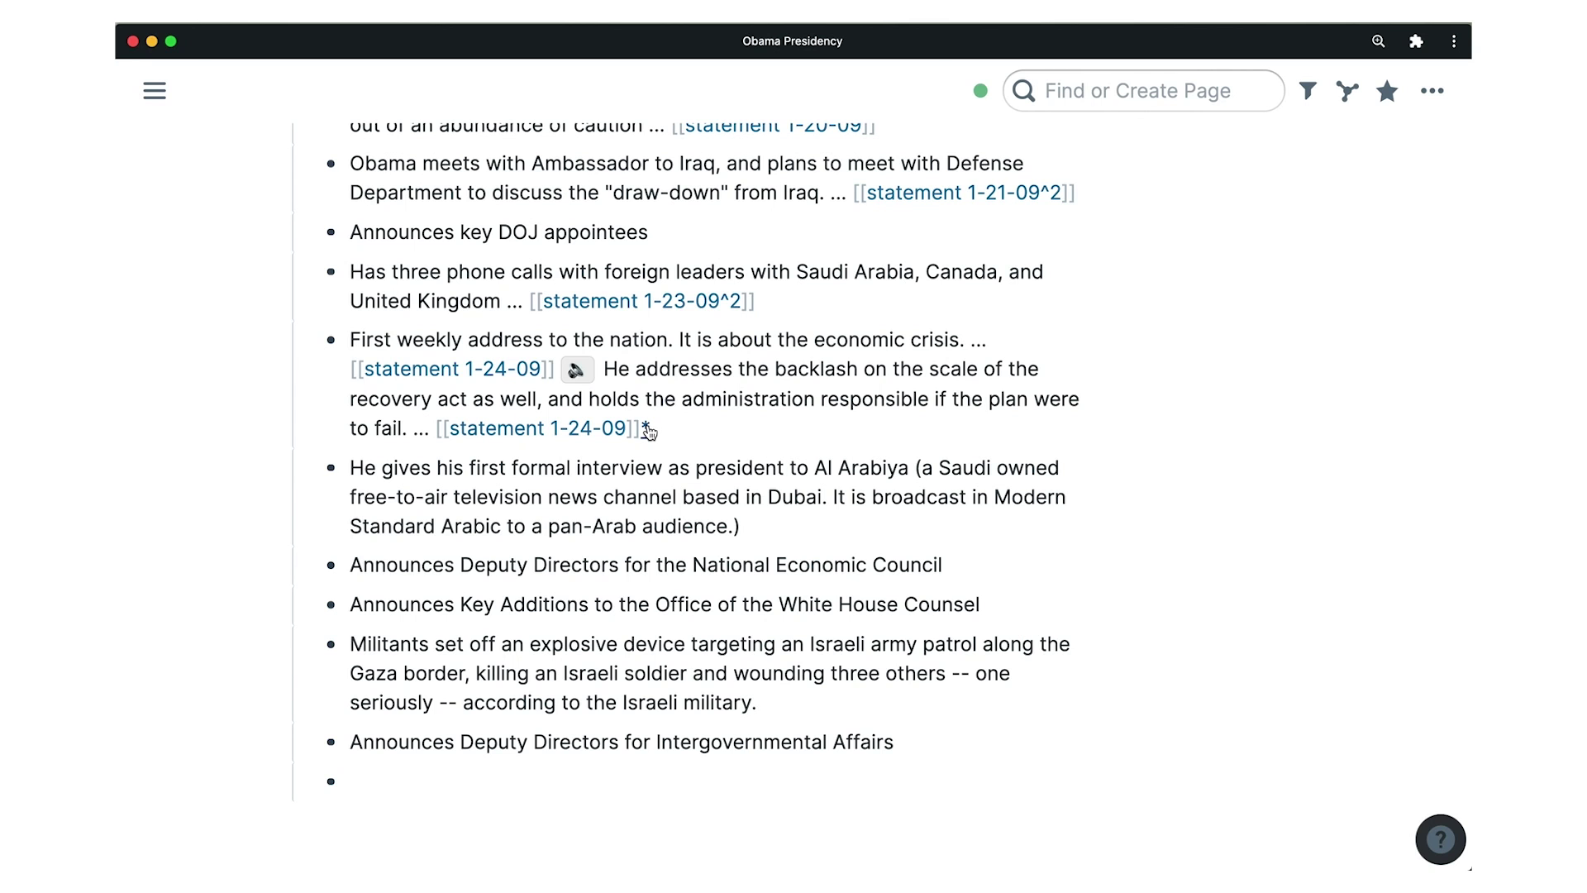
mouse_move(649, 432)
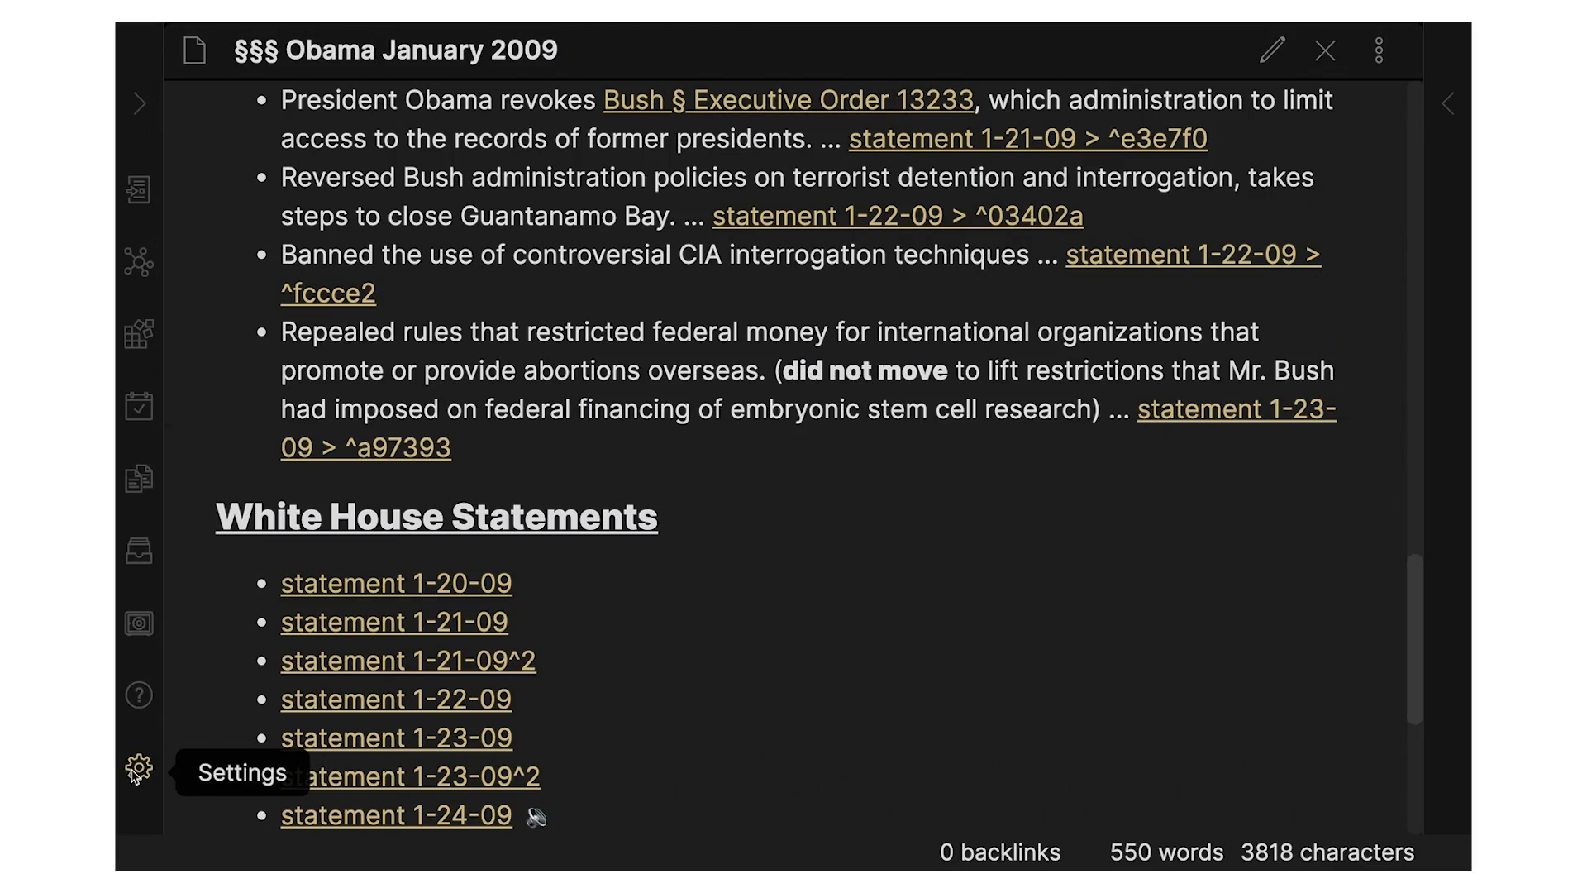
Open Settings to the core plugins list and scroll down to the Page preview toggle
left_click(137, 769)
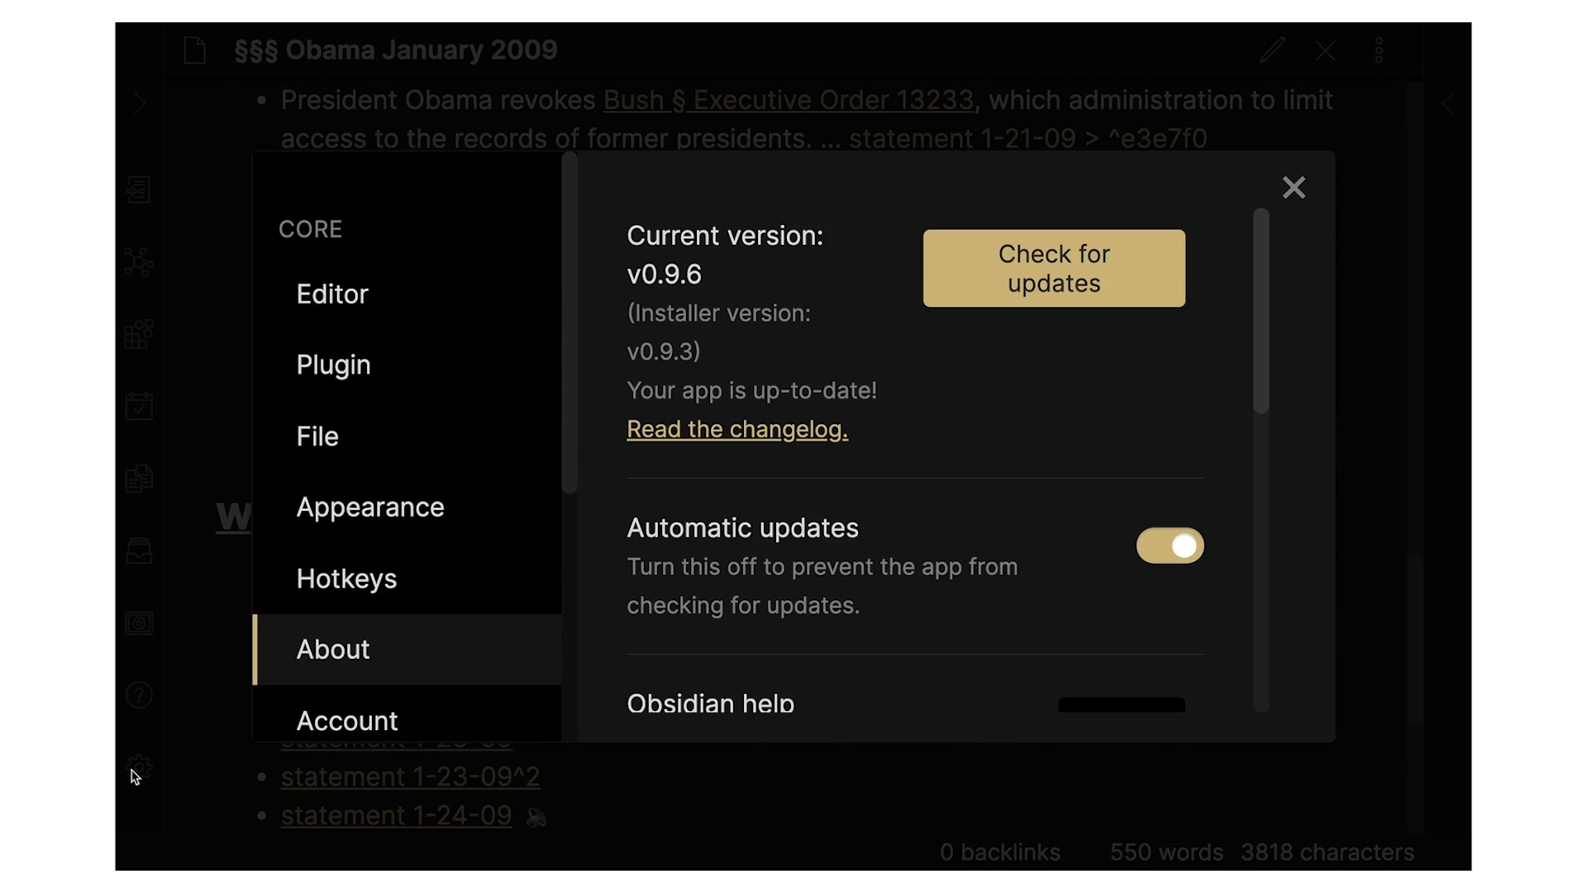
left_click(363, 387)
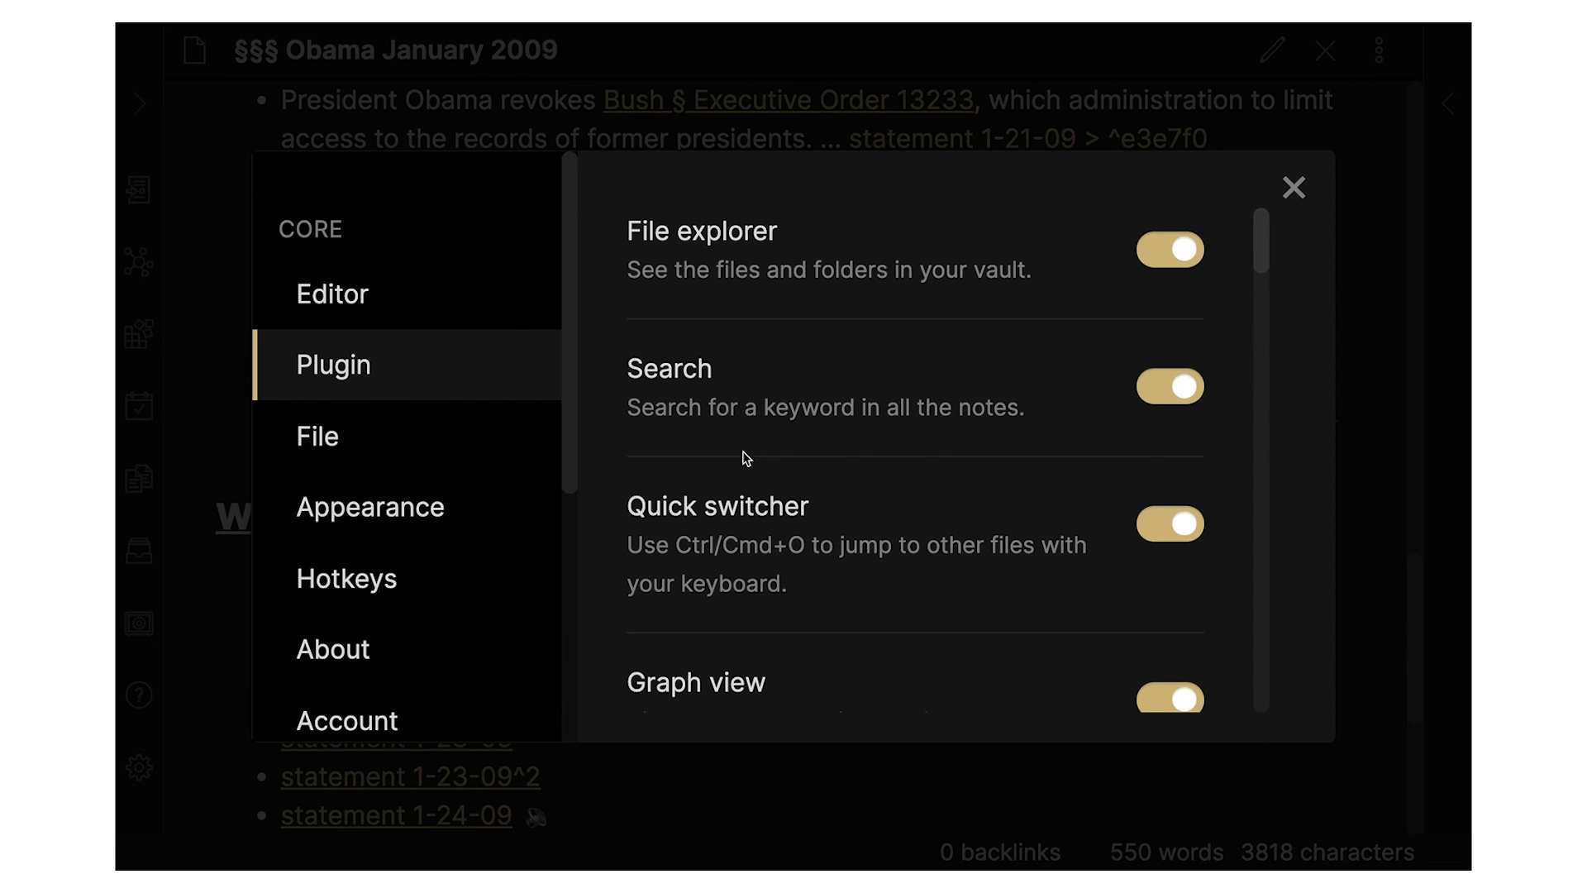
scroll(746, 459, "down", 5)
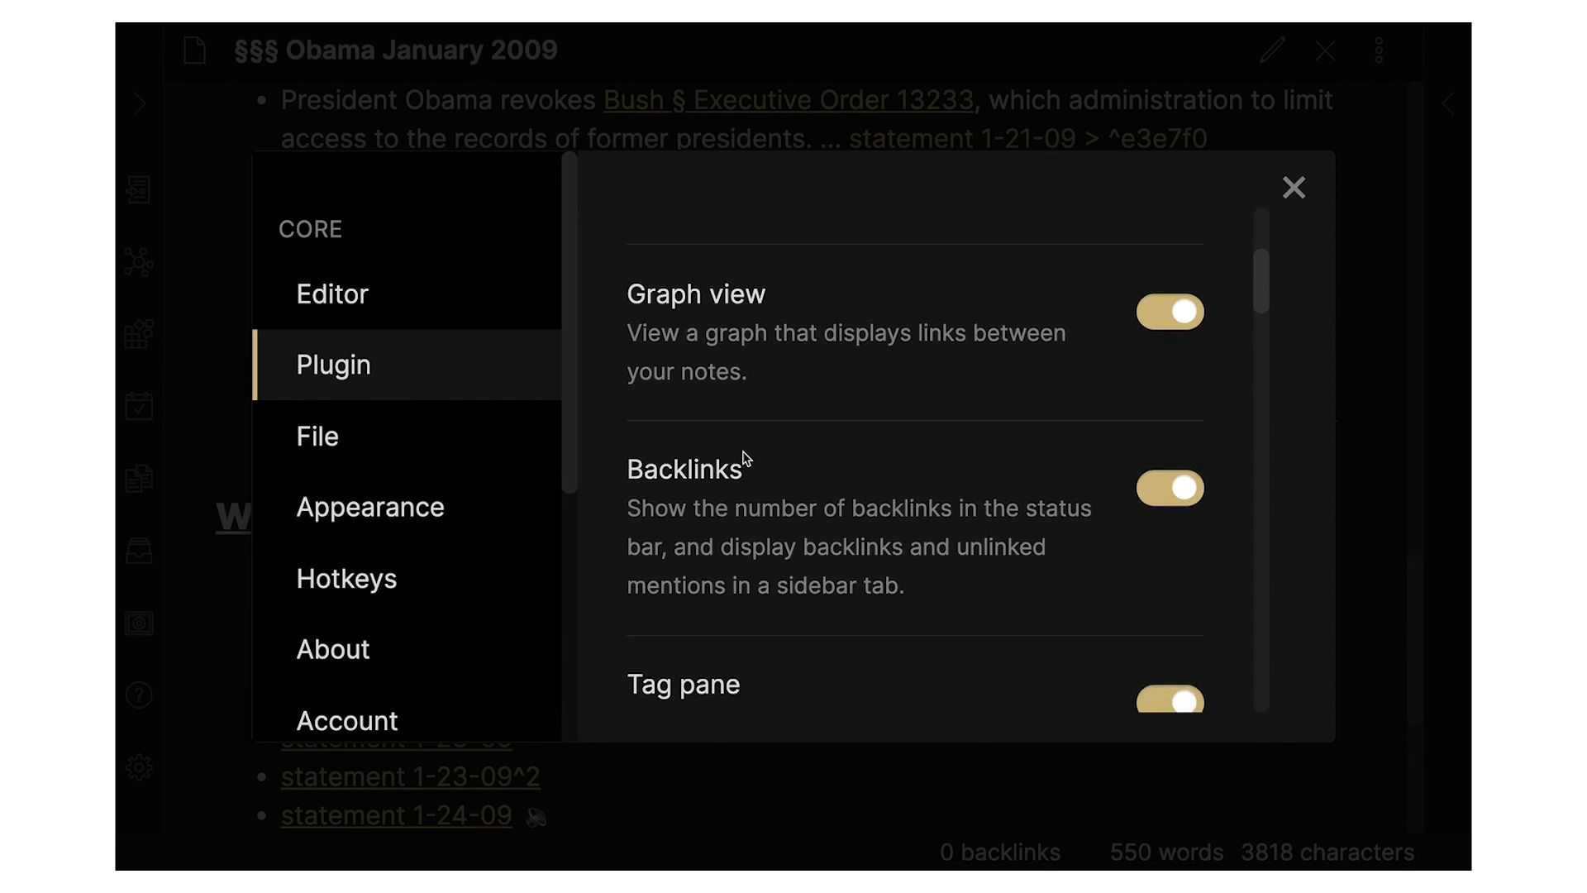
scroll(747, 459, "down", 5)
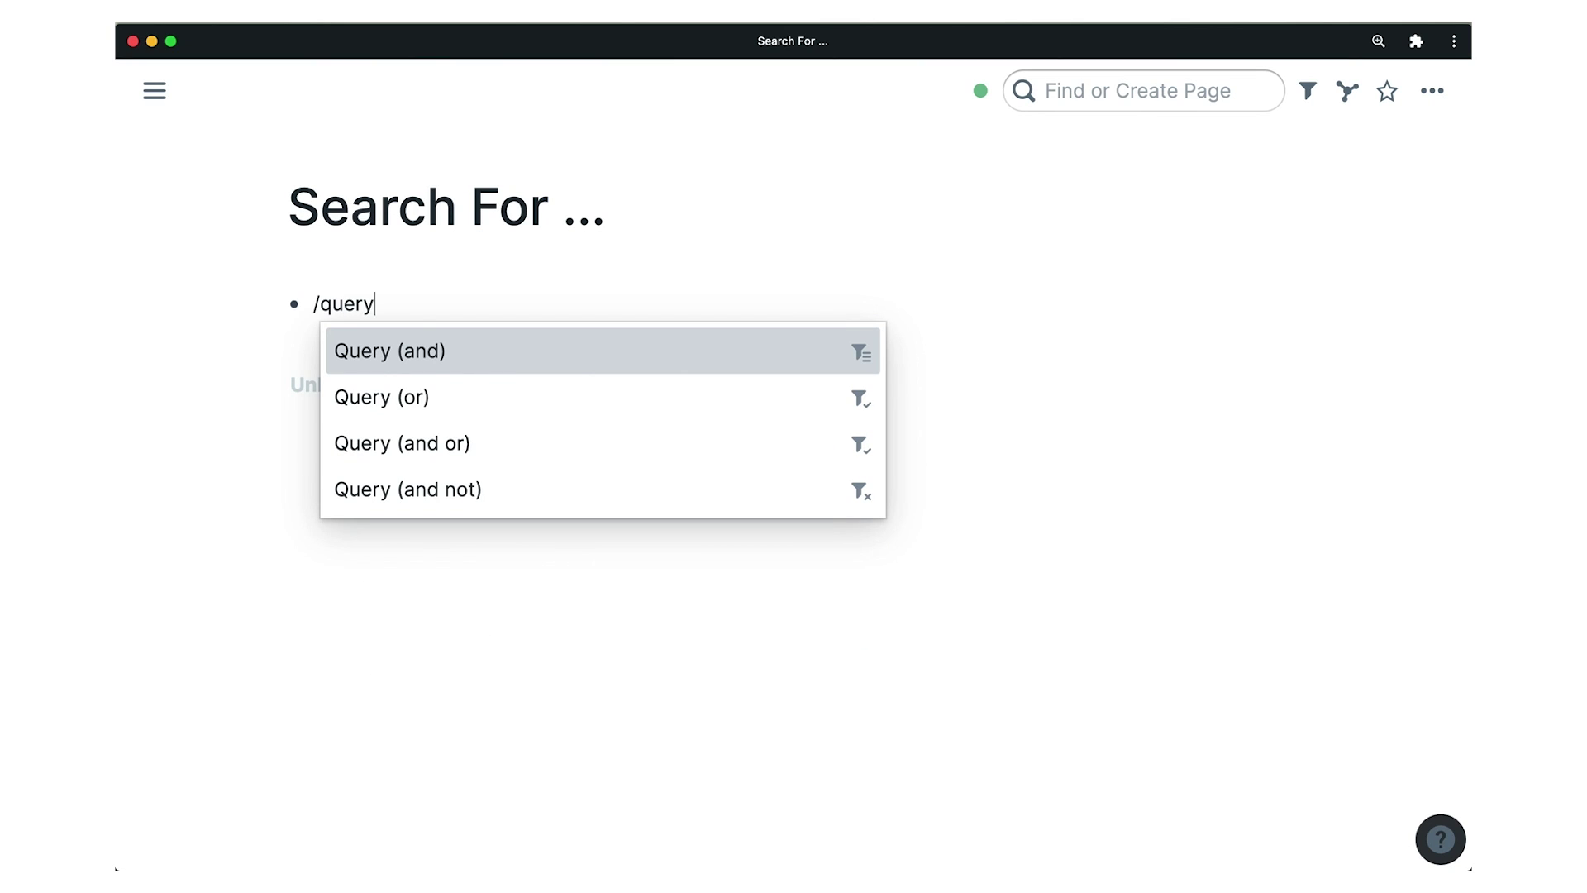
Create an OR query for statement 1-22-09 and Keynesian economic theory
left_click(430, 397)
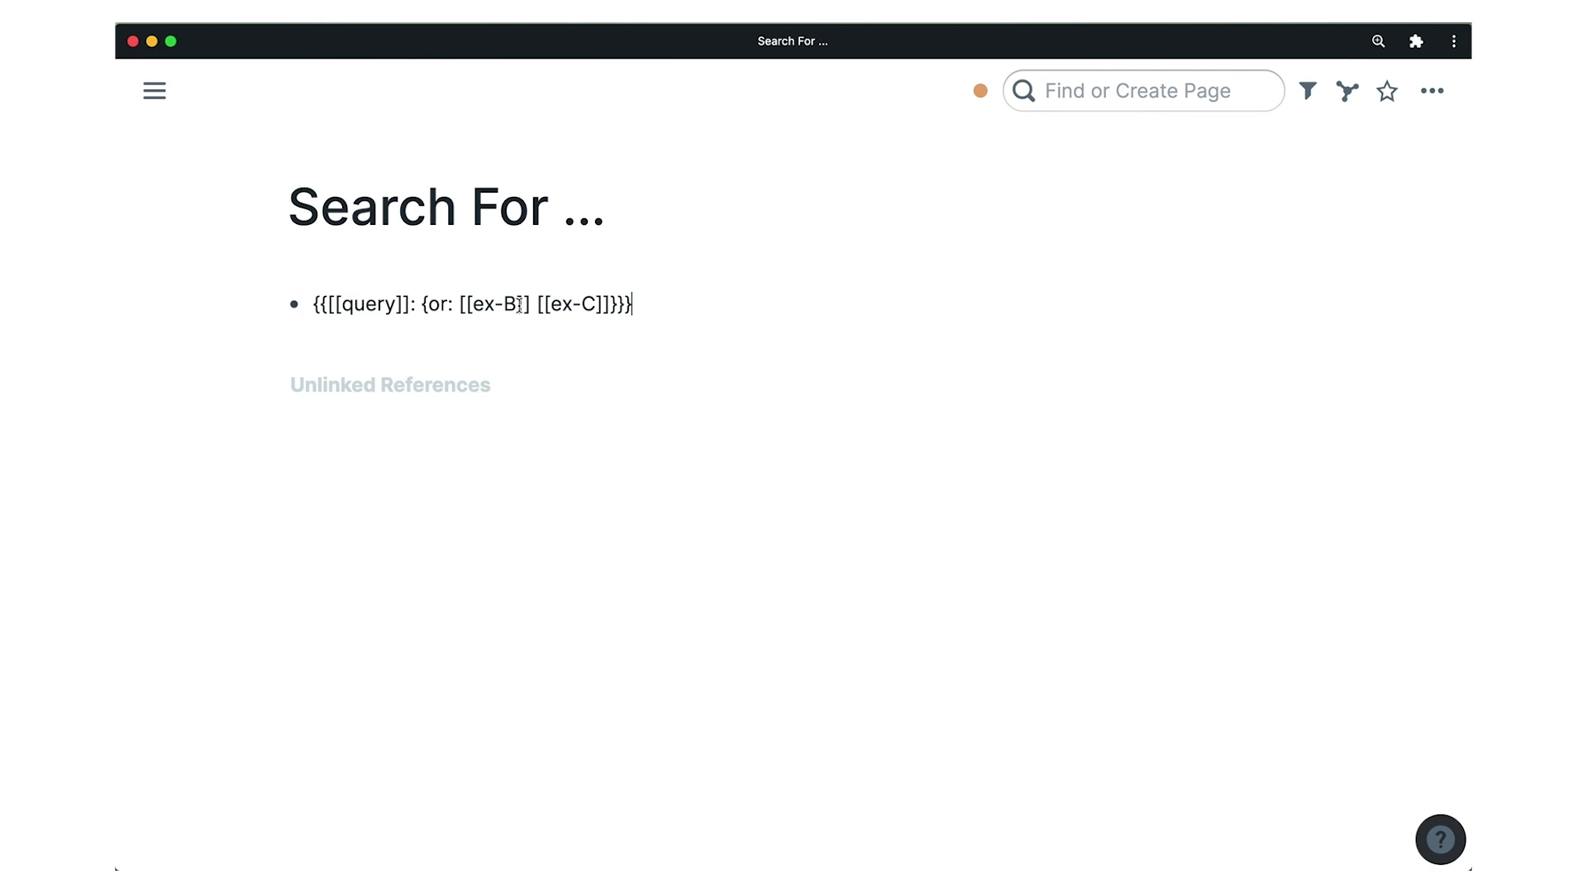
left_click_drag(520, 306, 475, 307)
type("stat")
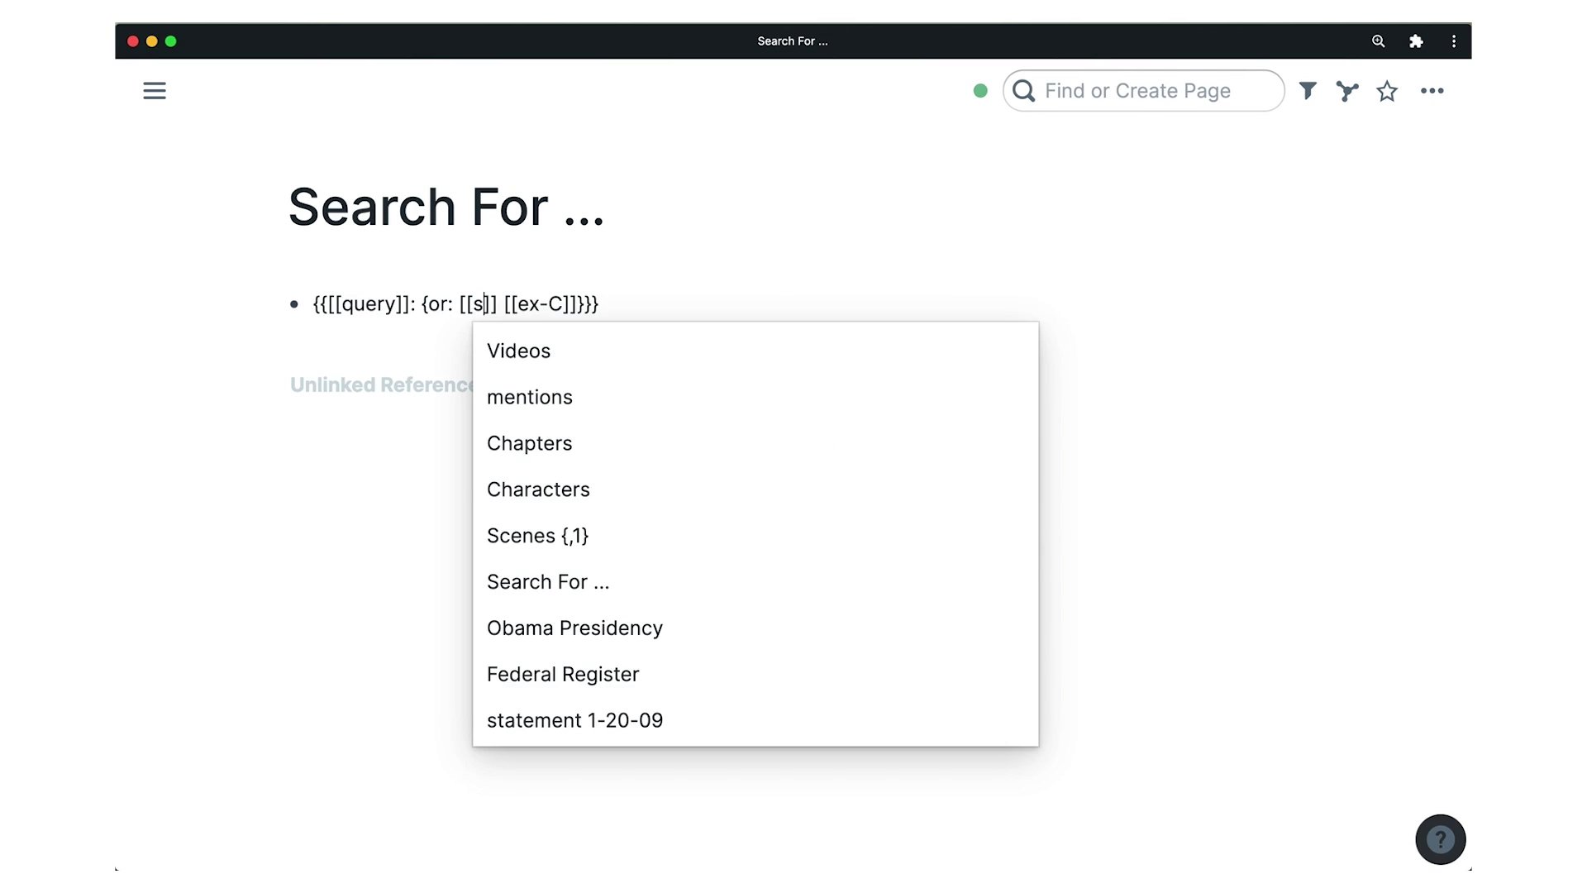
left_click(623, 444)
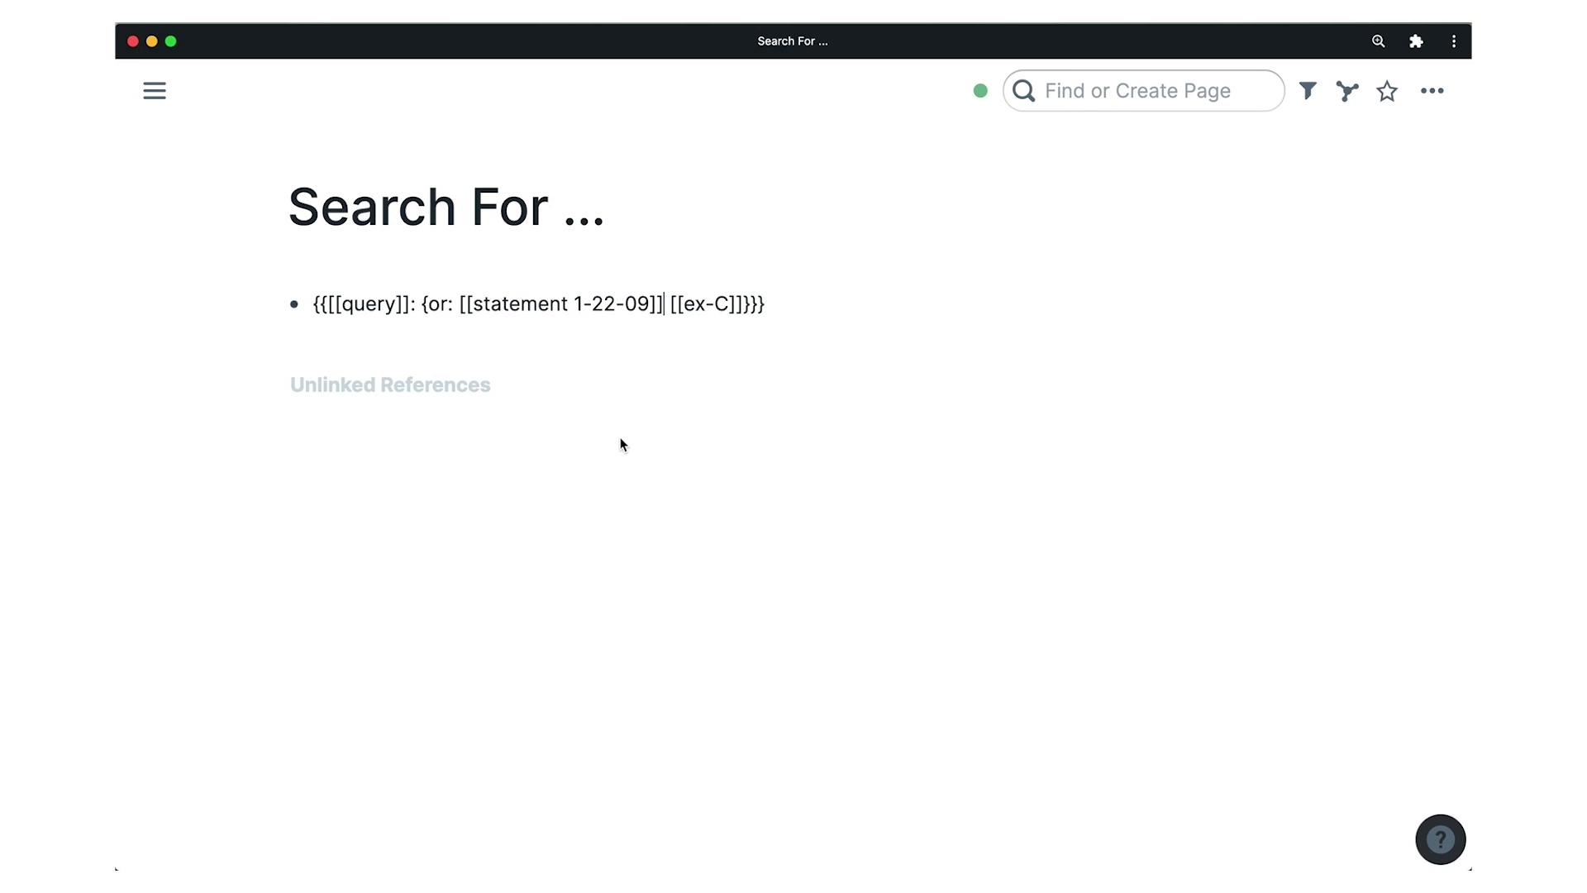
left_click_drag(730, 306, 684, 312)
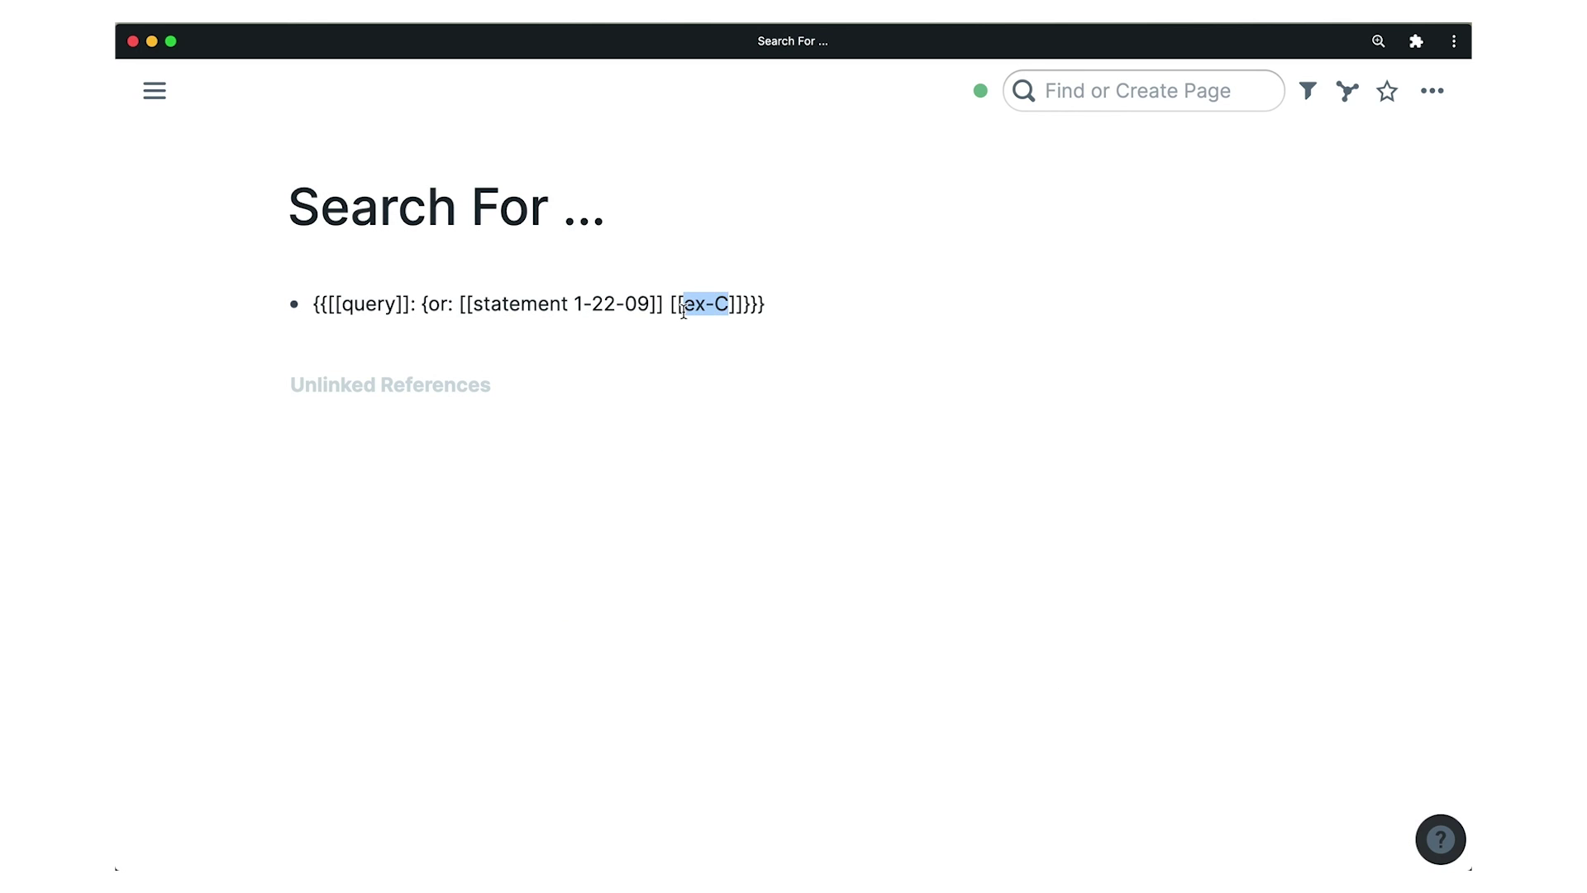
type("k")
left_click(794, 357)
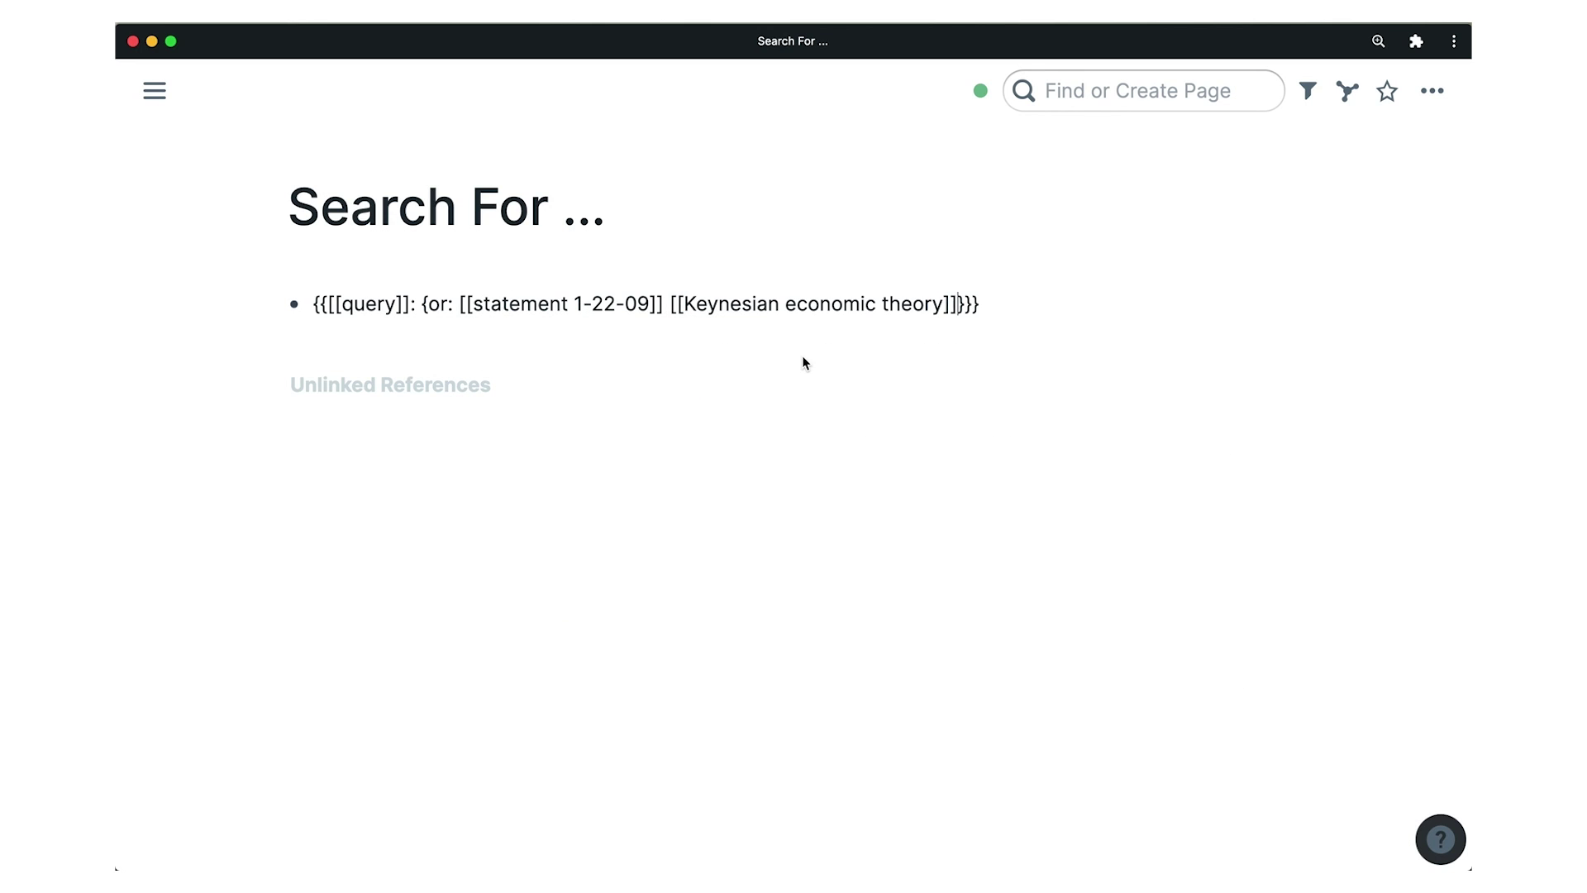
left_click(1017, 300)
key("Return")
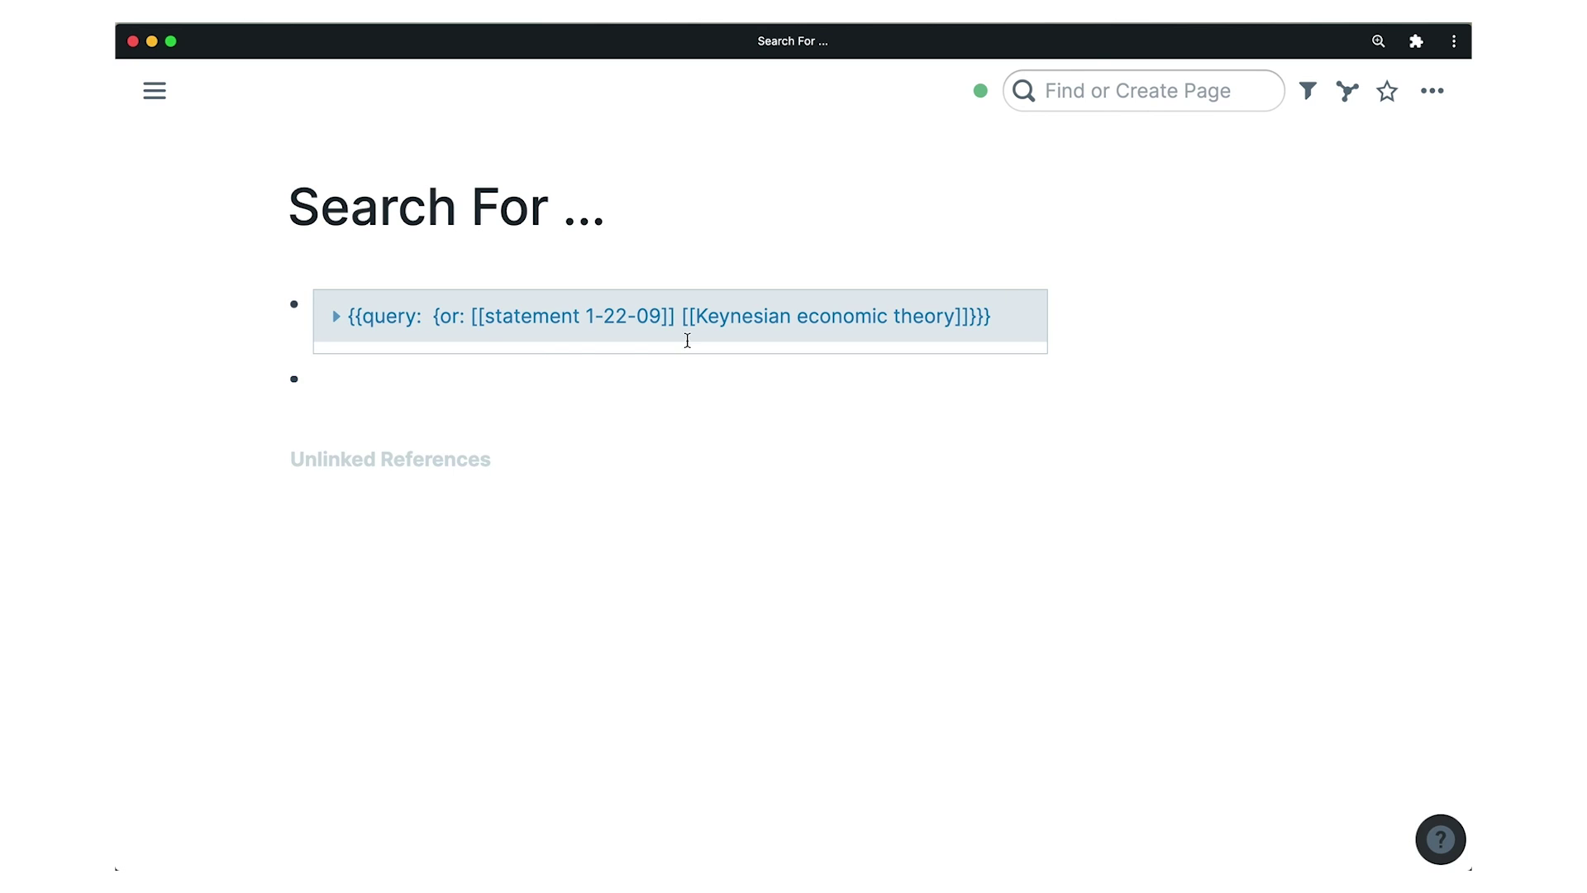
Expand the OR query's 7 results and collapse two of them, including Obama Presidency
left_click(336, 317)
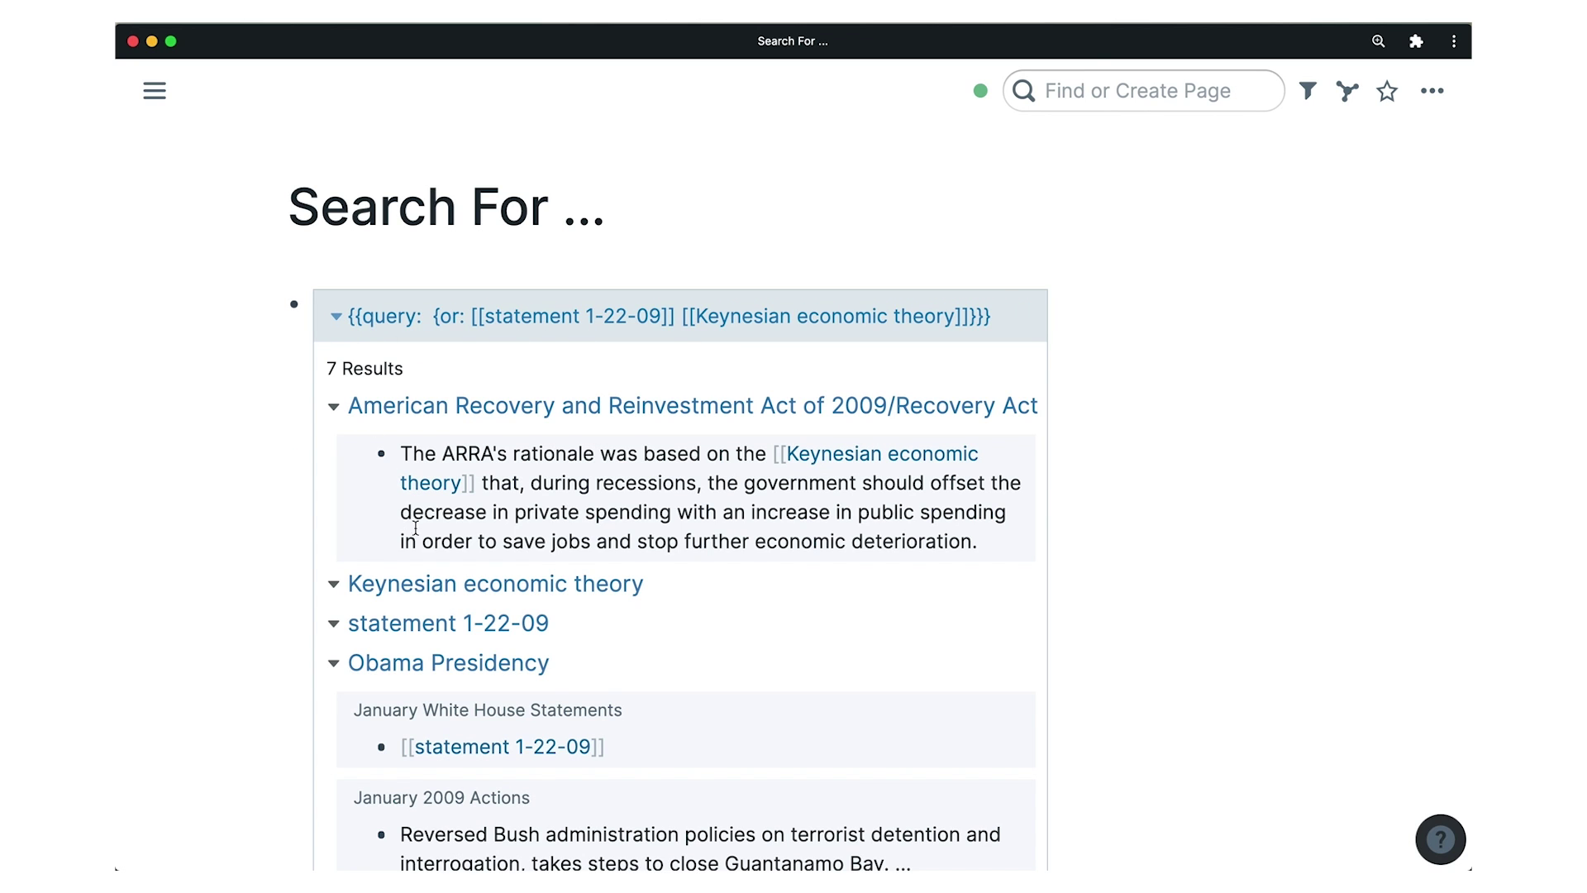
scroll(416, 528, "down", 2)
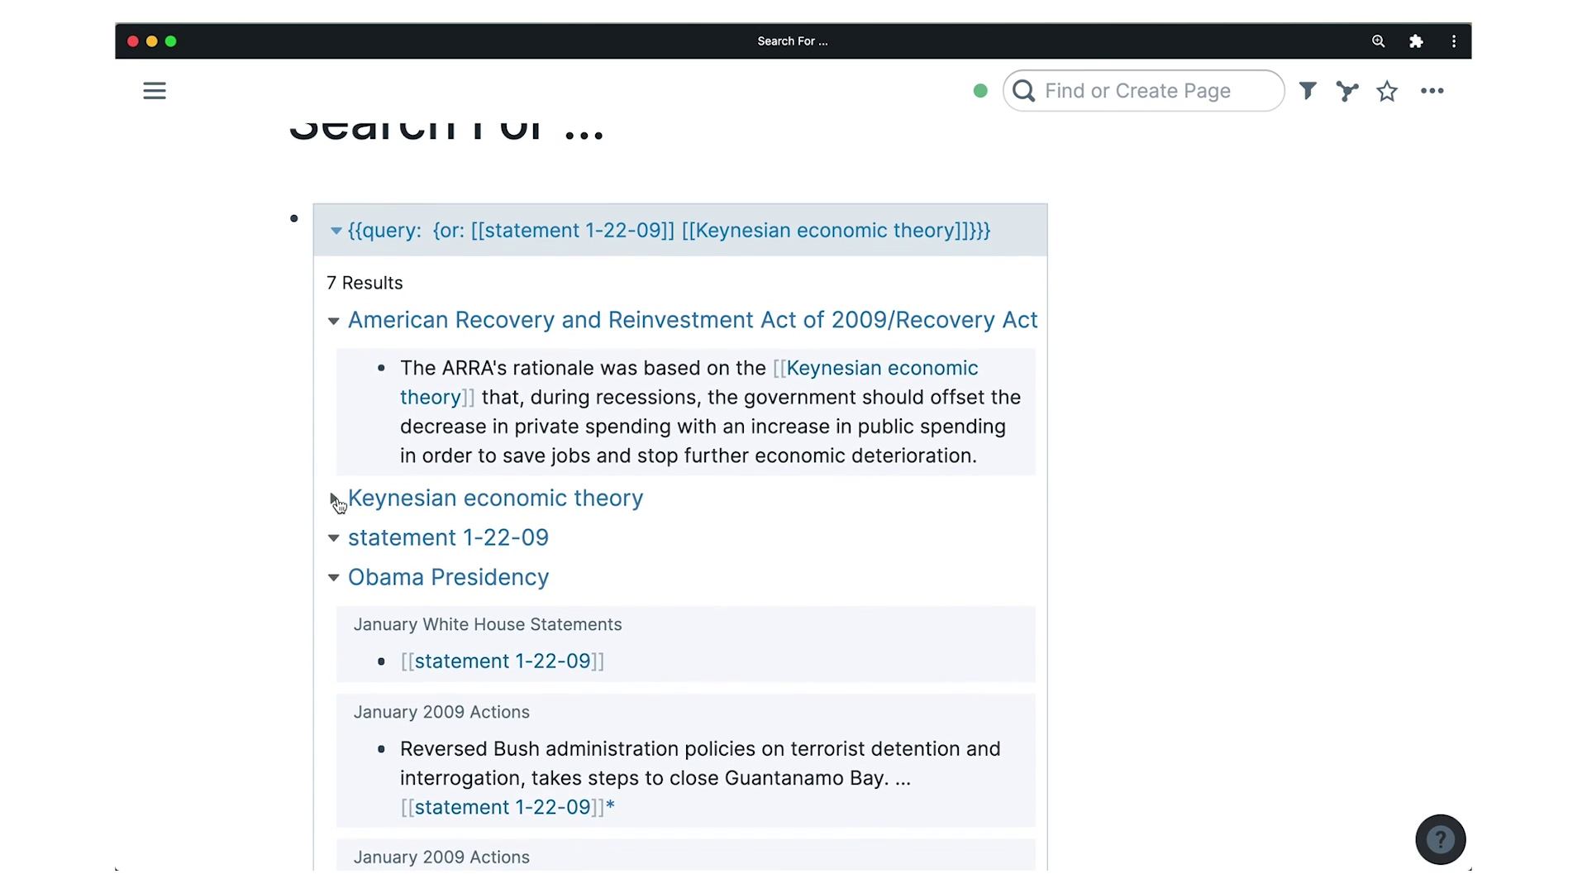
left_click(334, 539)
left_click(336, 578)
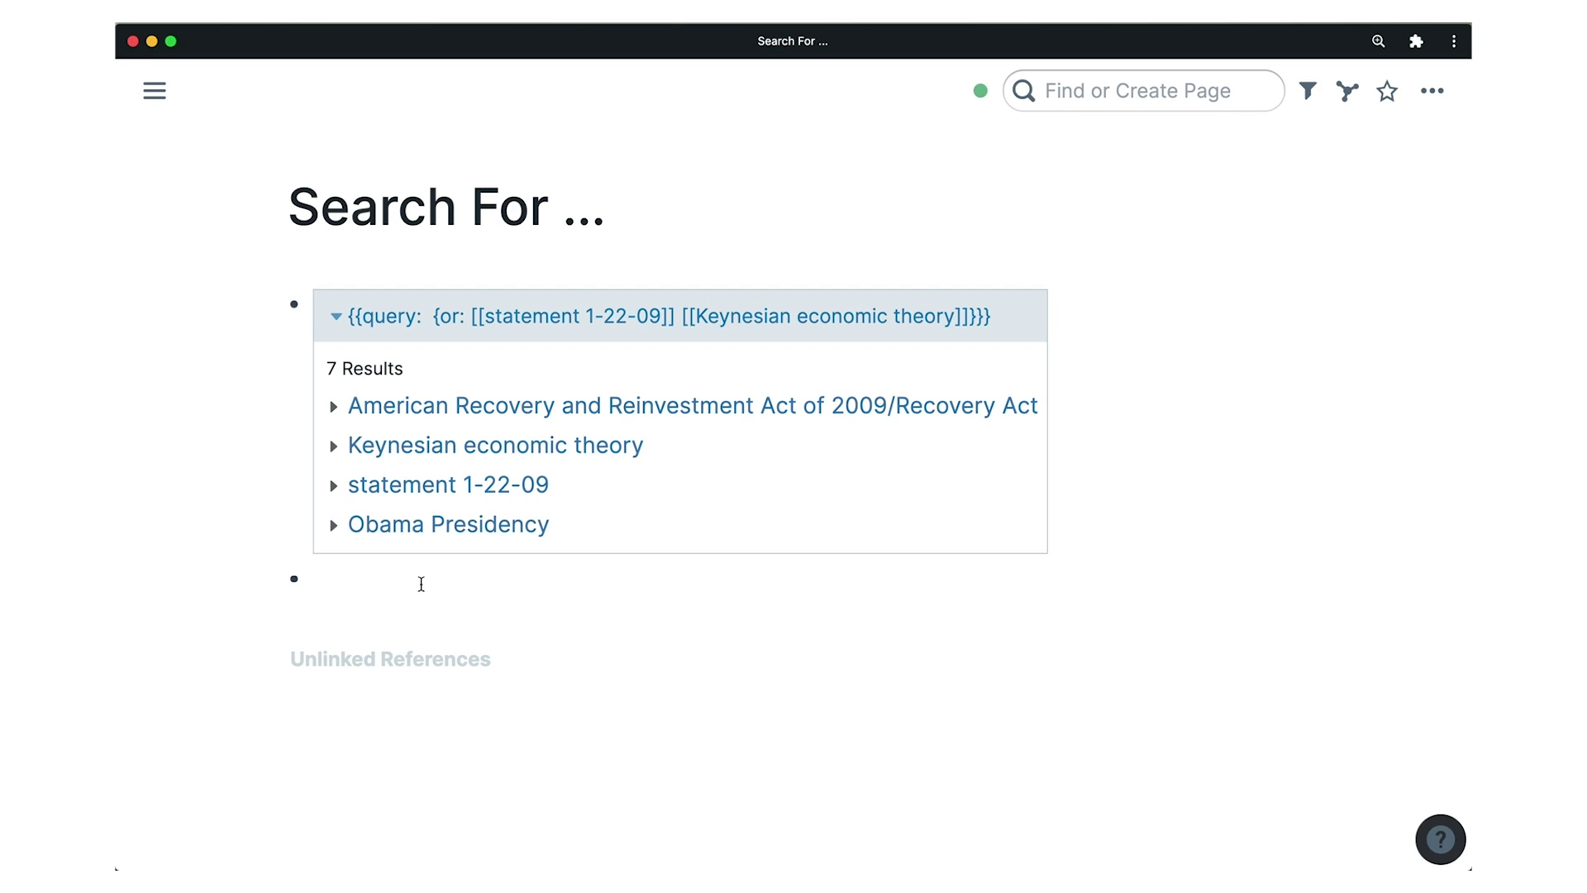
Add an AND/NOT query for statement 1-23-09 excluding Foreign Assistance Act of 1961/Mexico City Policy
left_click(422, 577)
type("/query")
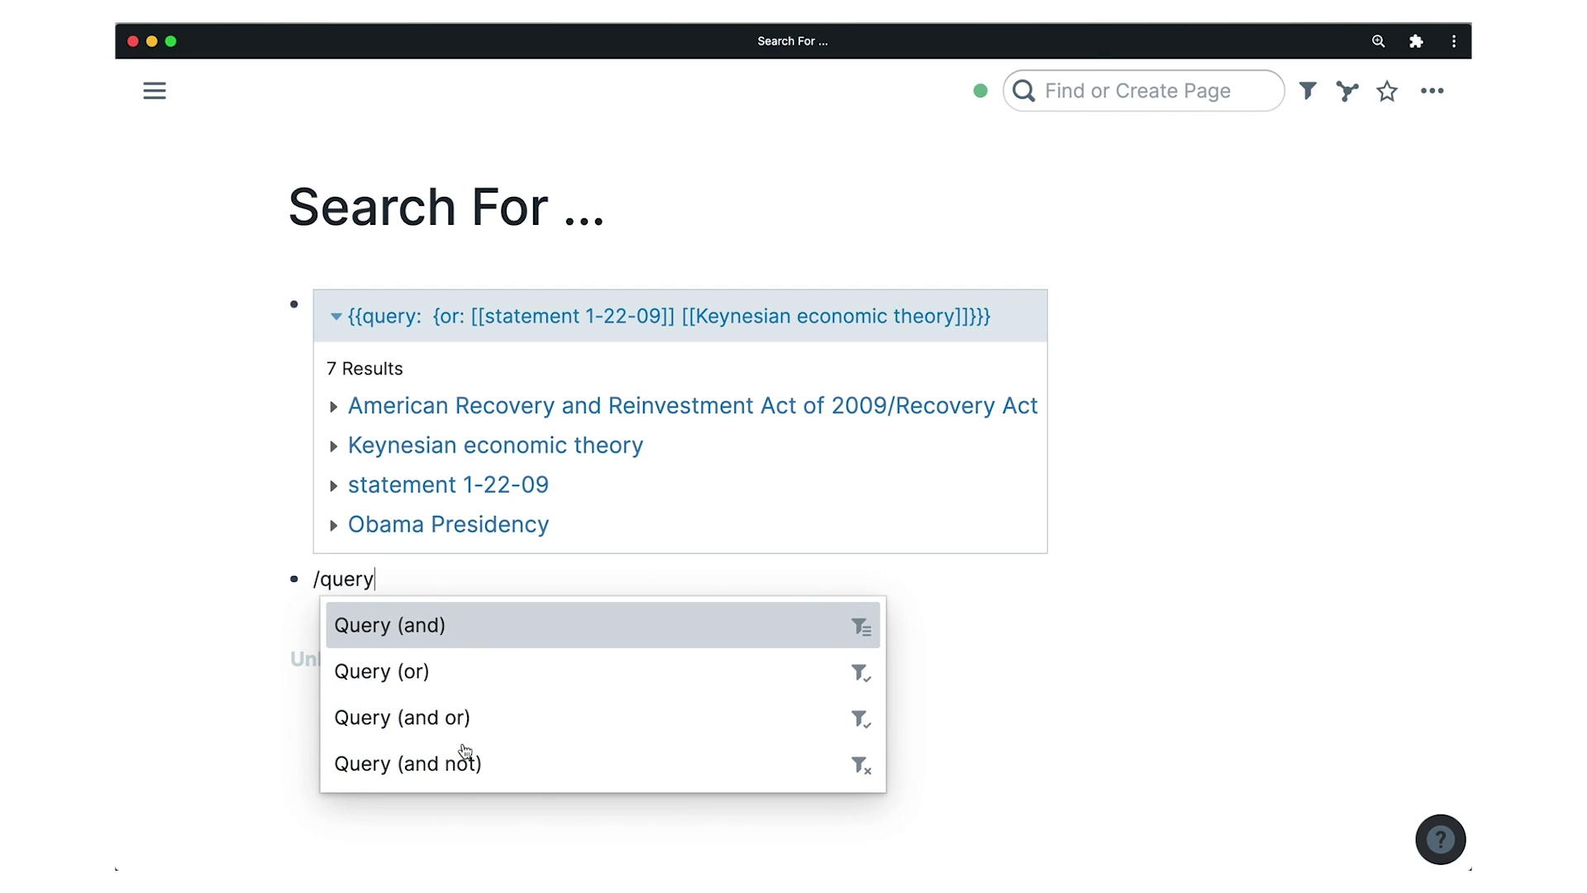
left_click(460, 755)
left_click_drag(535, 579, 487, 578)
type("sta]] {not: [[ex-B]]}}}}")
left_click(629, 773)
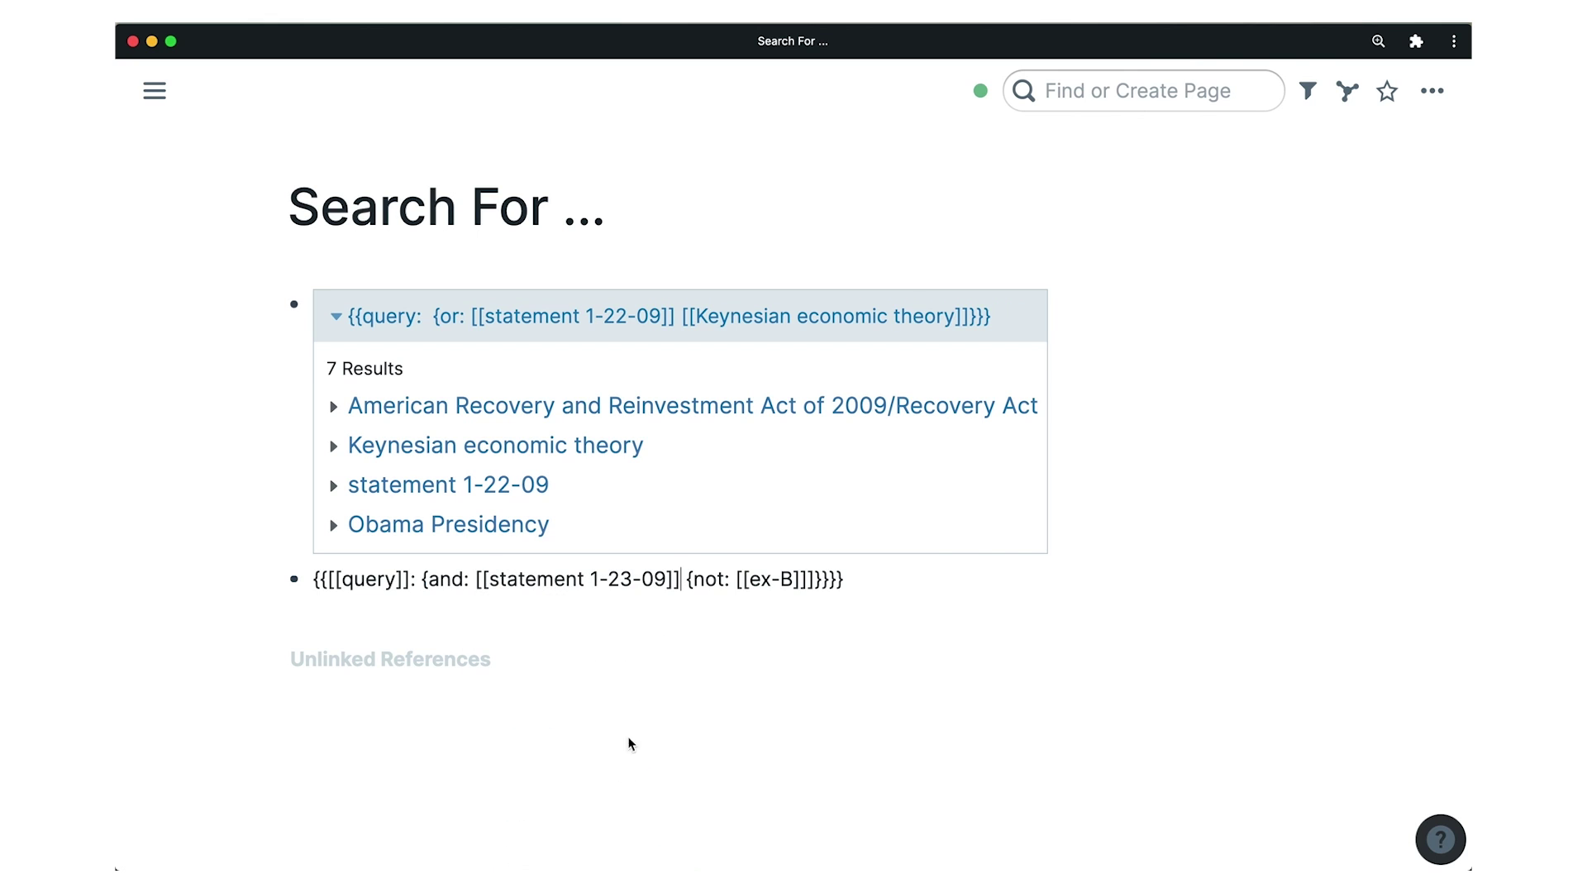
left_click_drag(794, 579, 750, 582)
key("BackSpace")
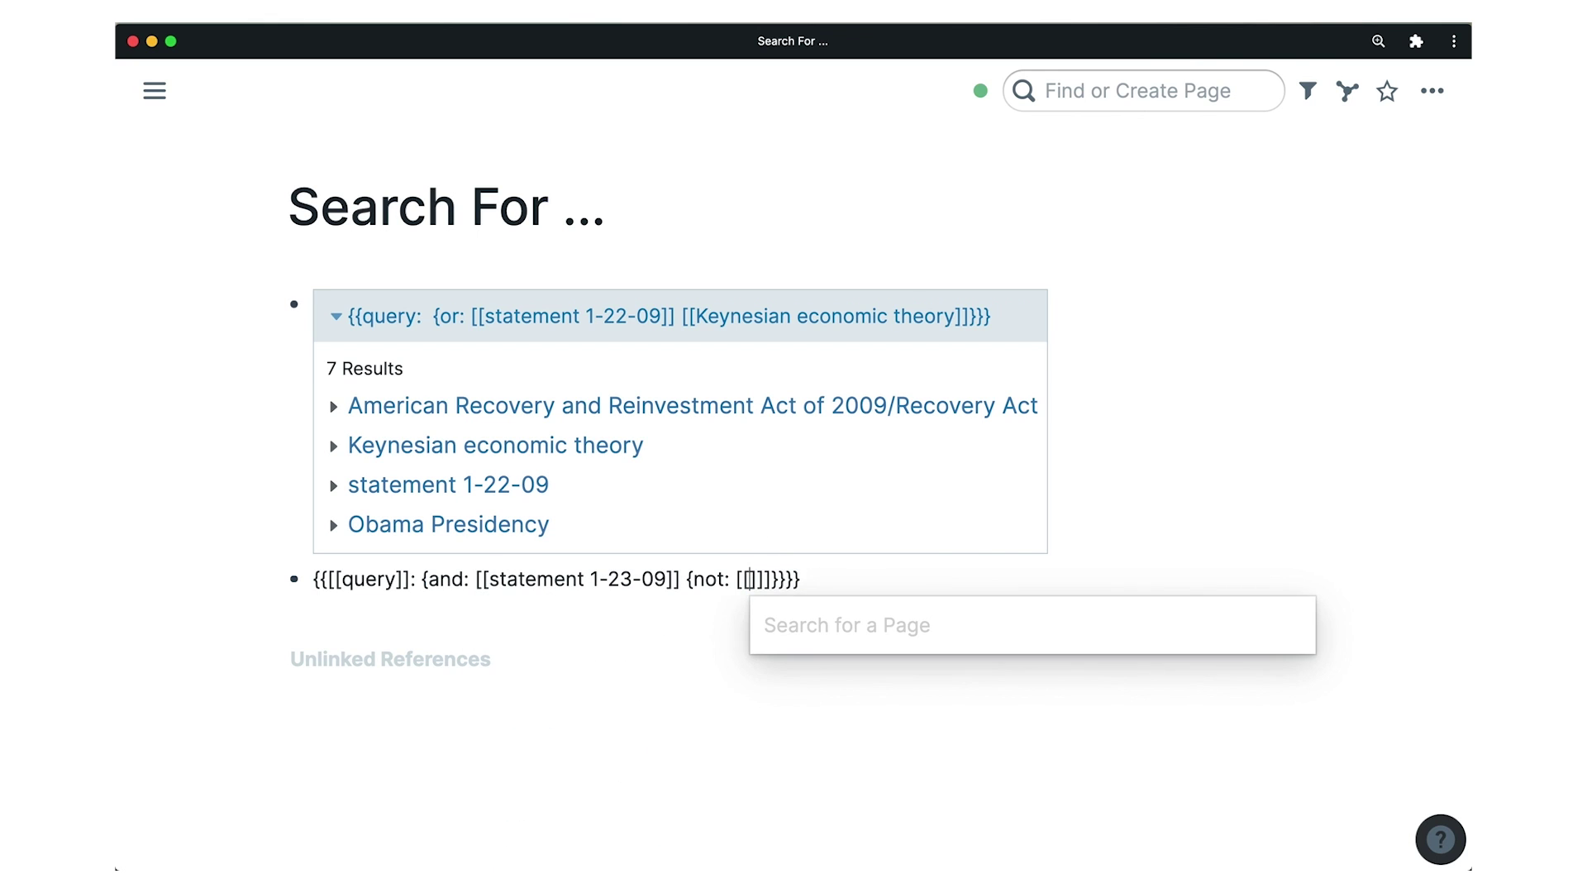
left_click(950, 714)
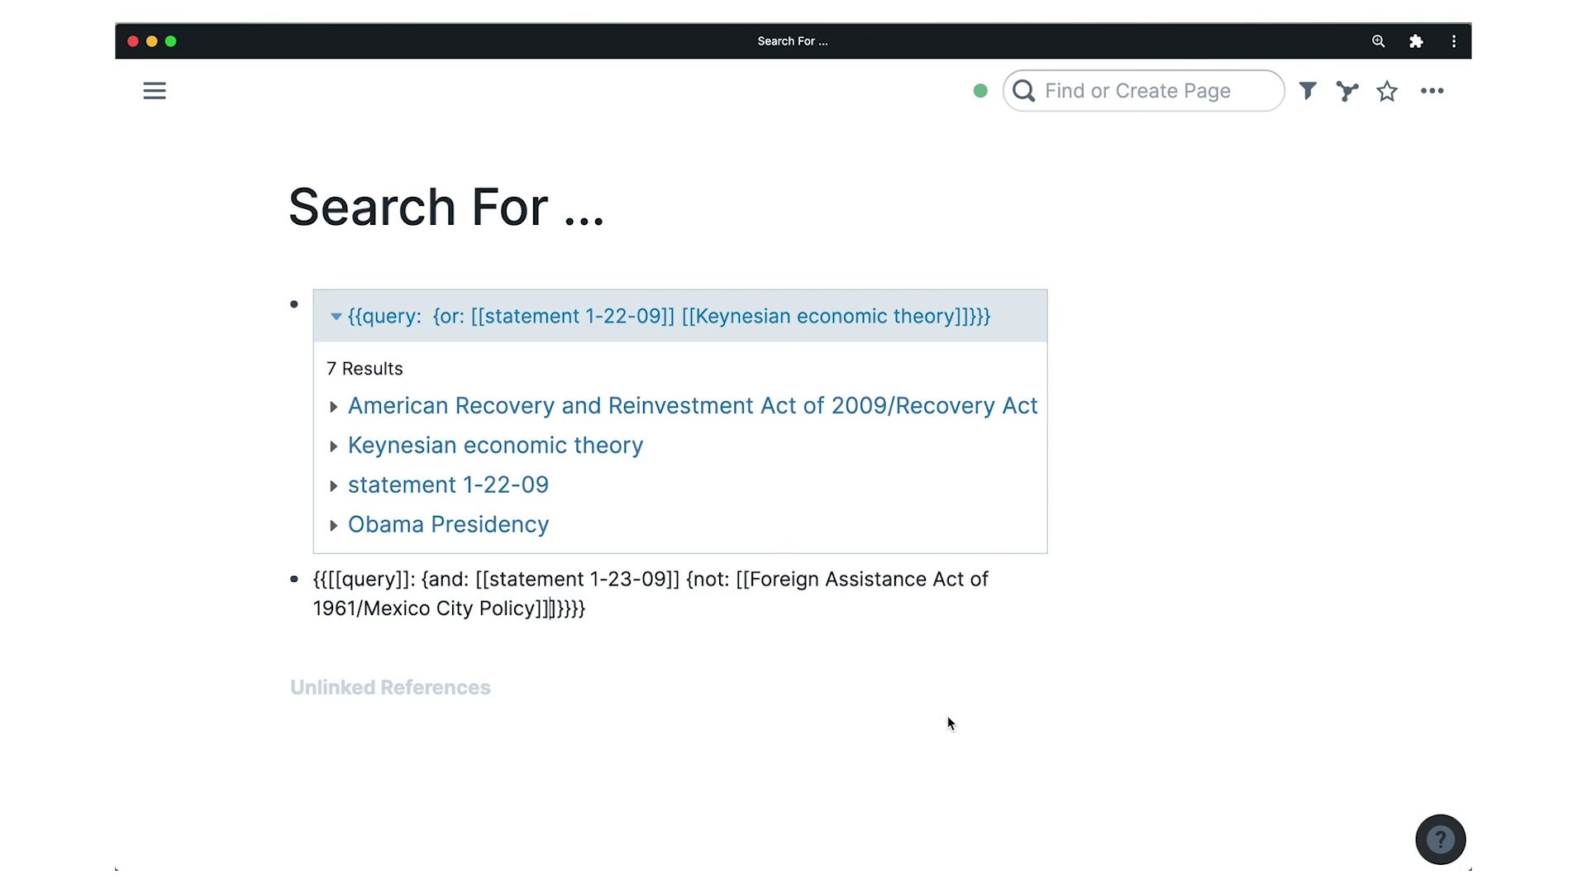
left_click(588, 666)
scroll(420, 467, "down", 3)
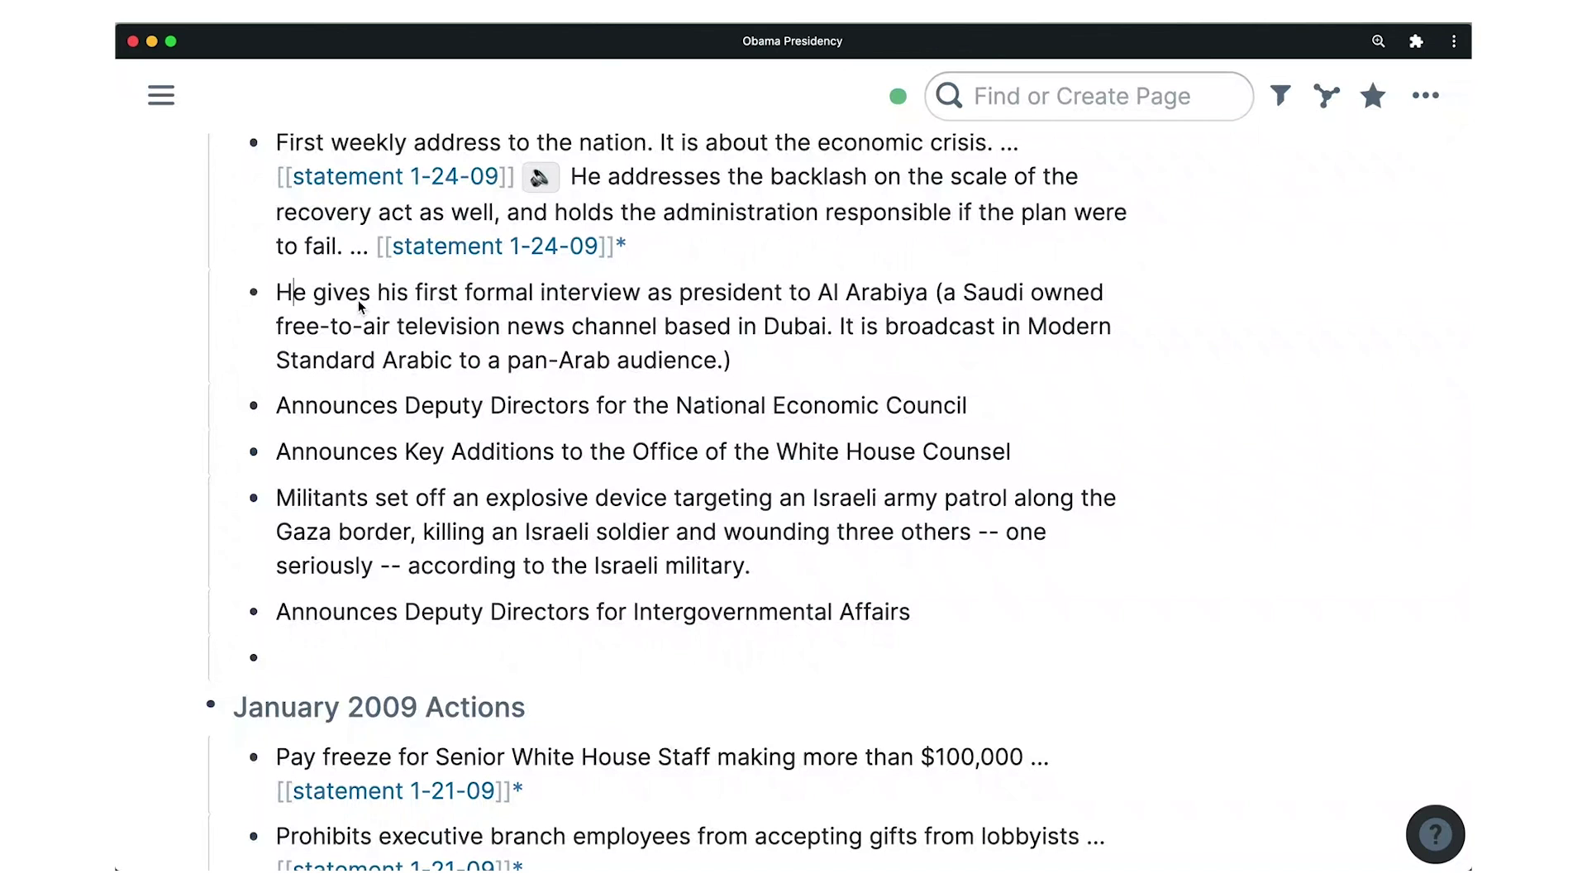
Add Al Arabiya block versions 'This is a new version of this note!!' and 'And this is another!', keeping the original shown
key("super+comma")
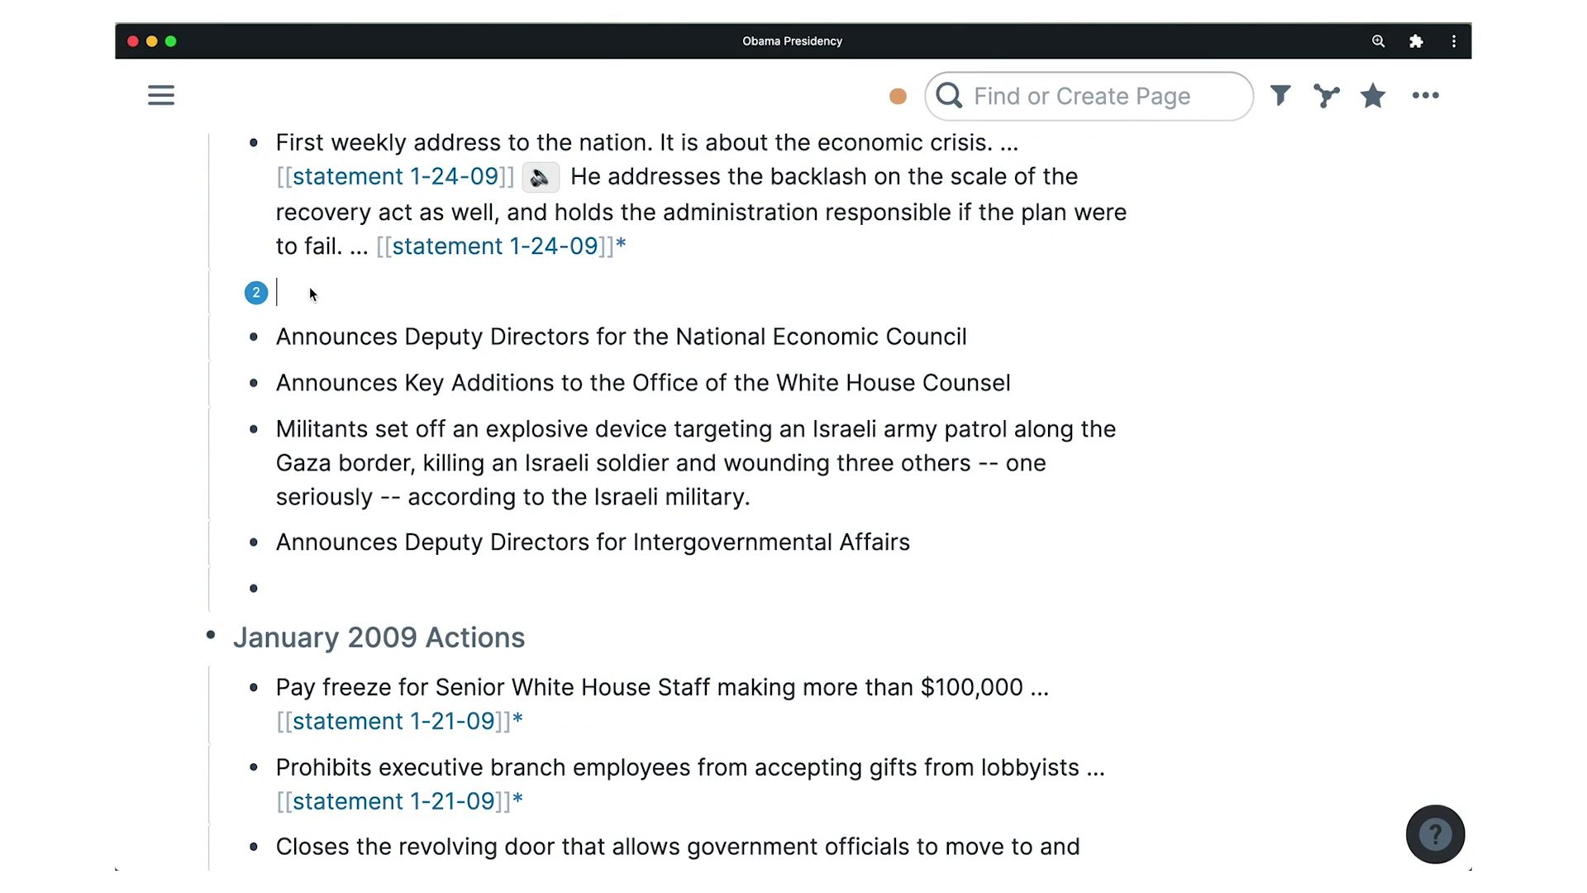
left_click(261, 292)
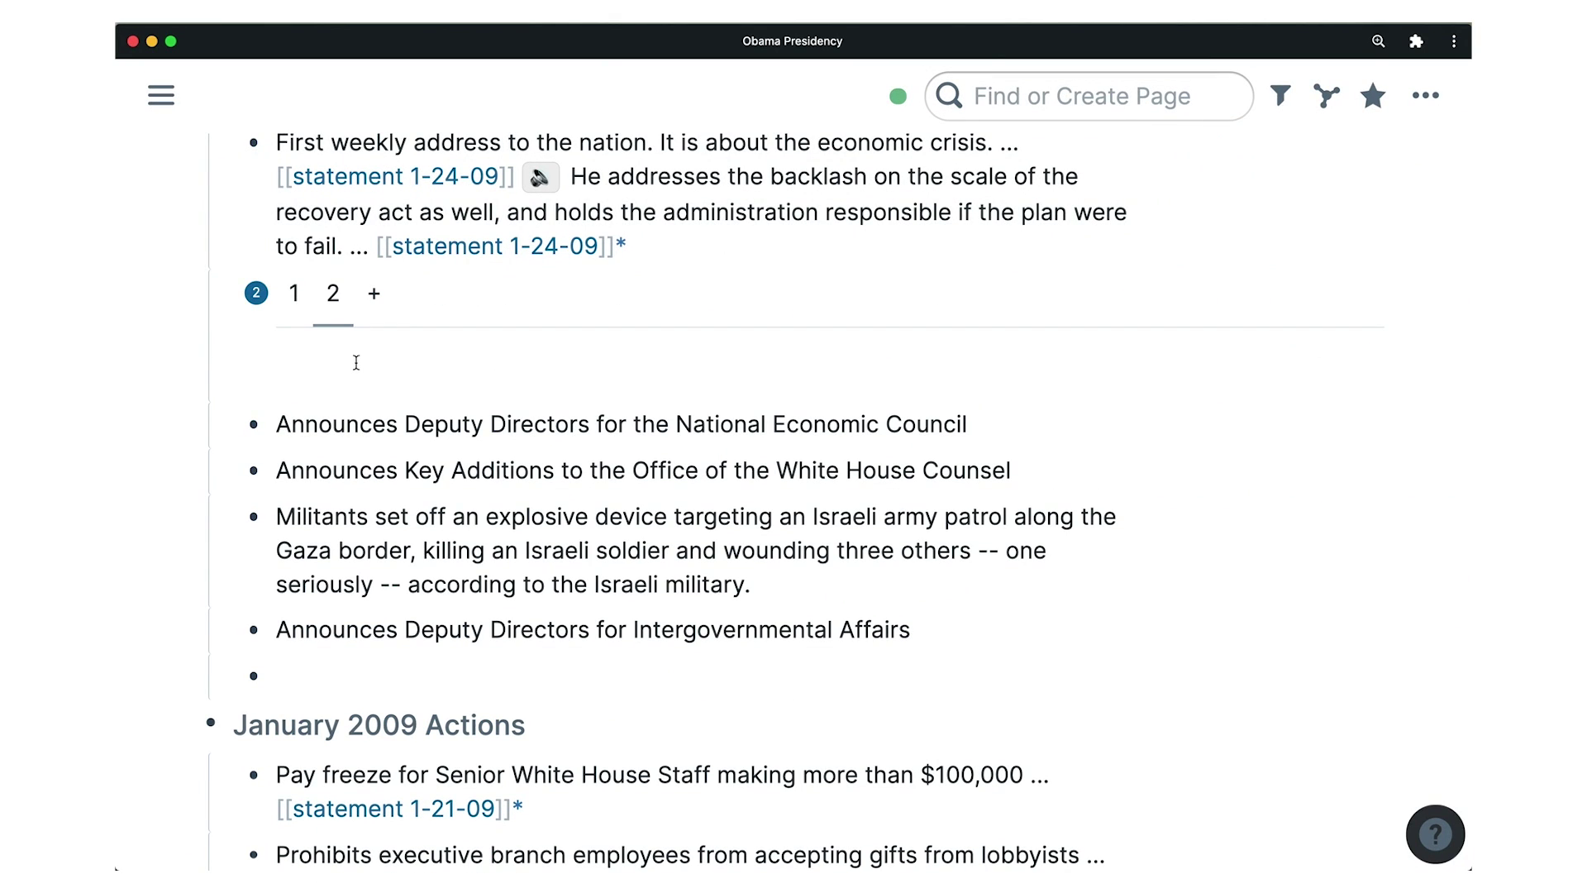
type("This is a new")
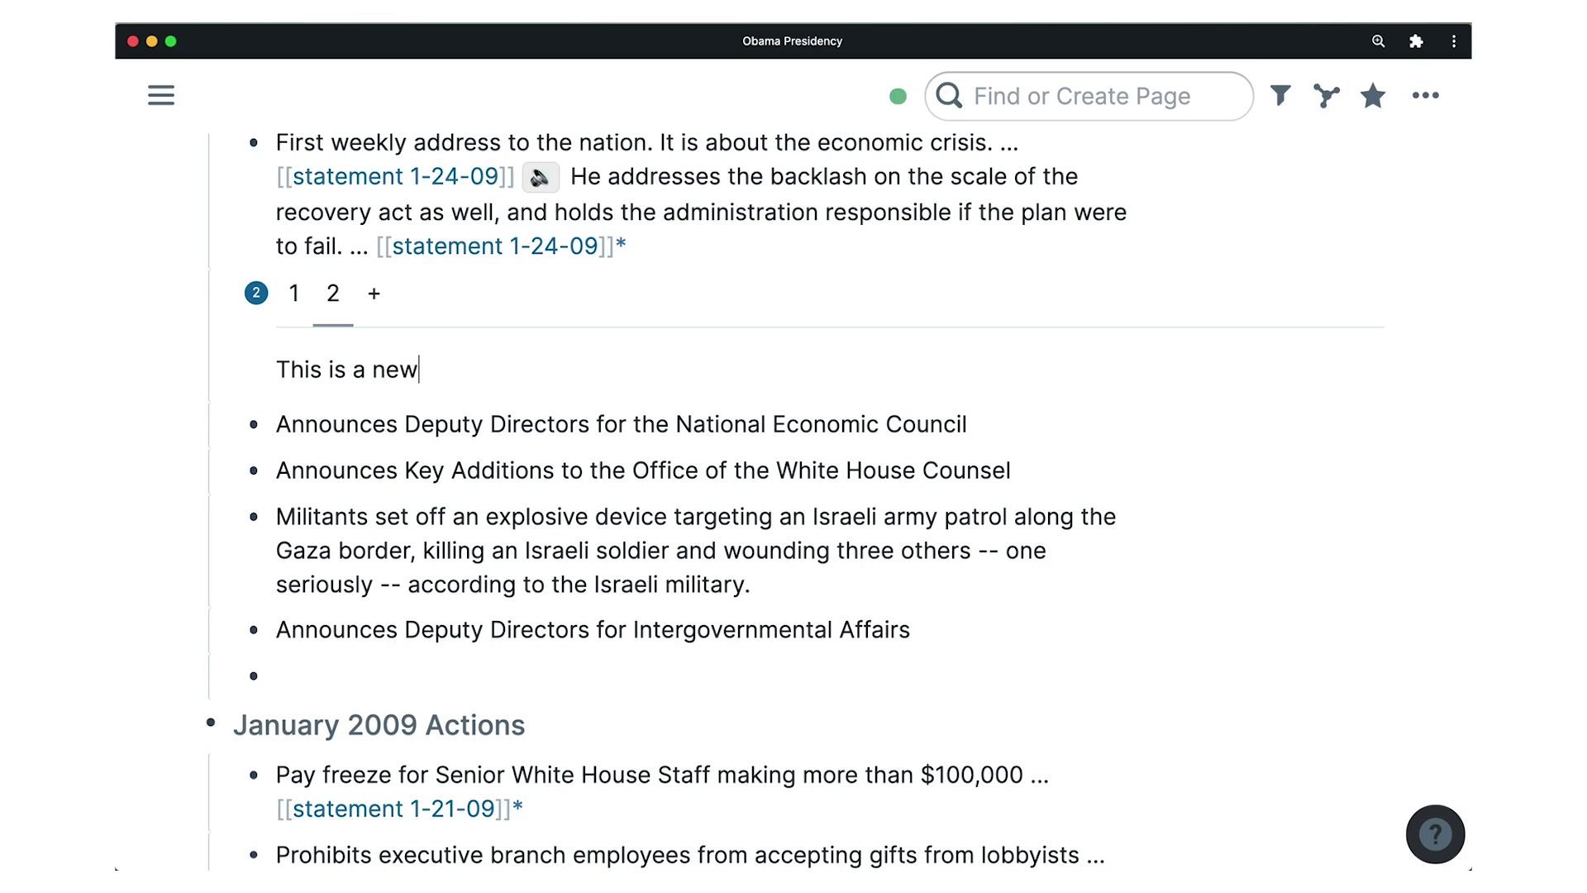
type(" version of this not")
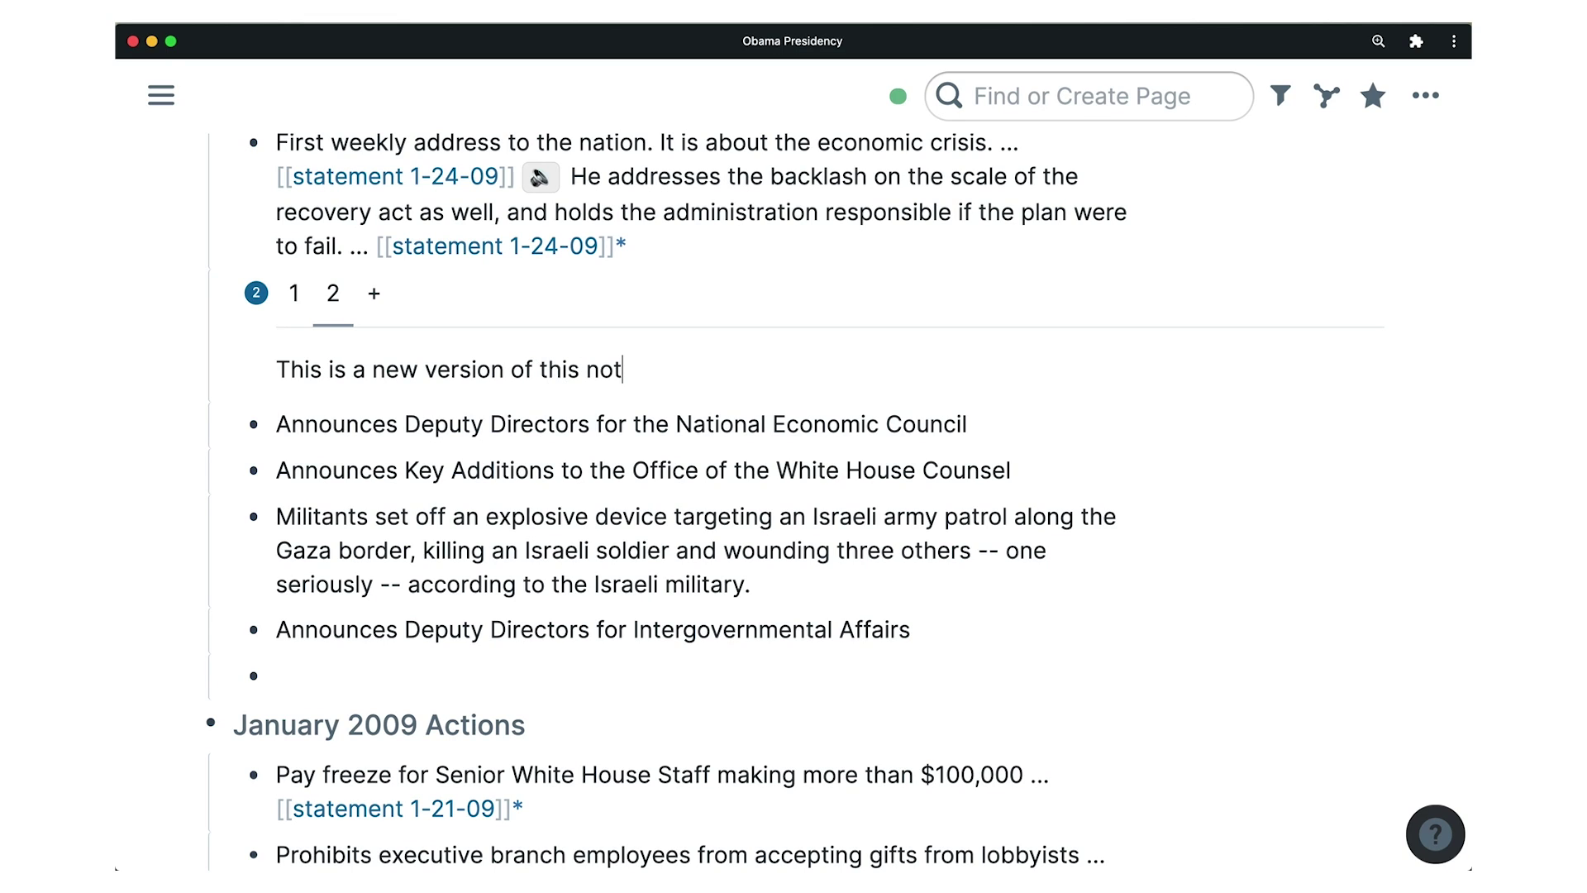
type("e!!")
left_click(374, 294)
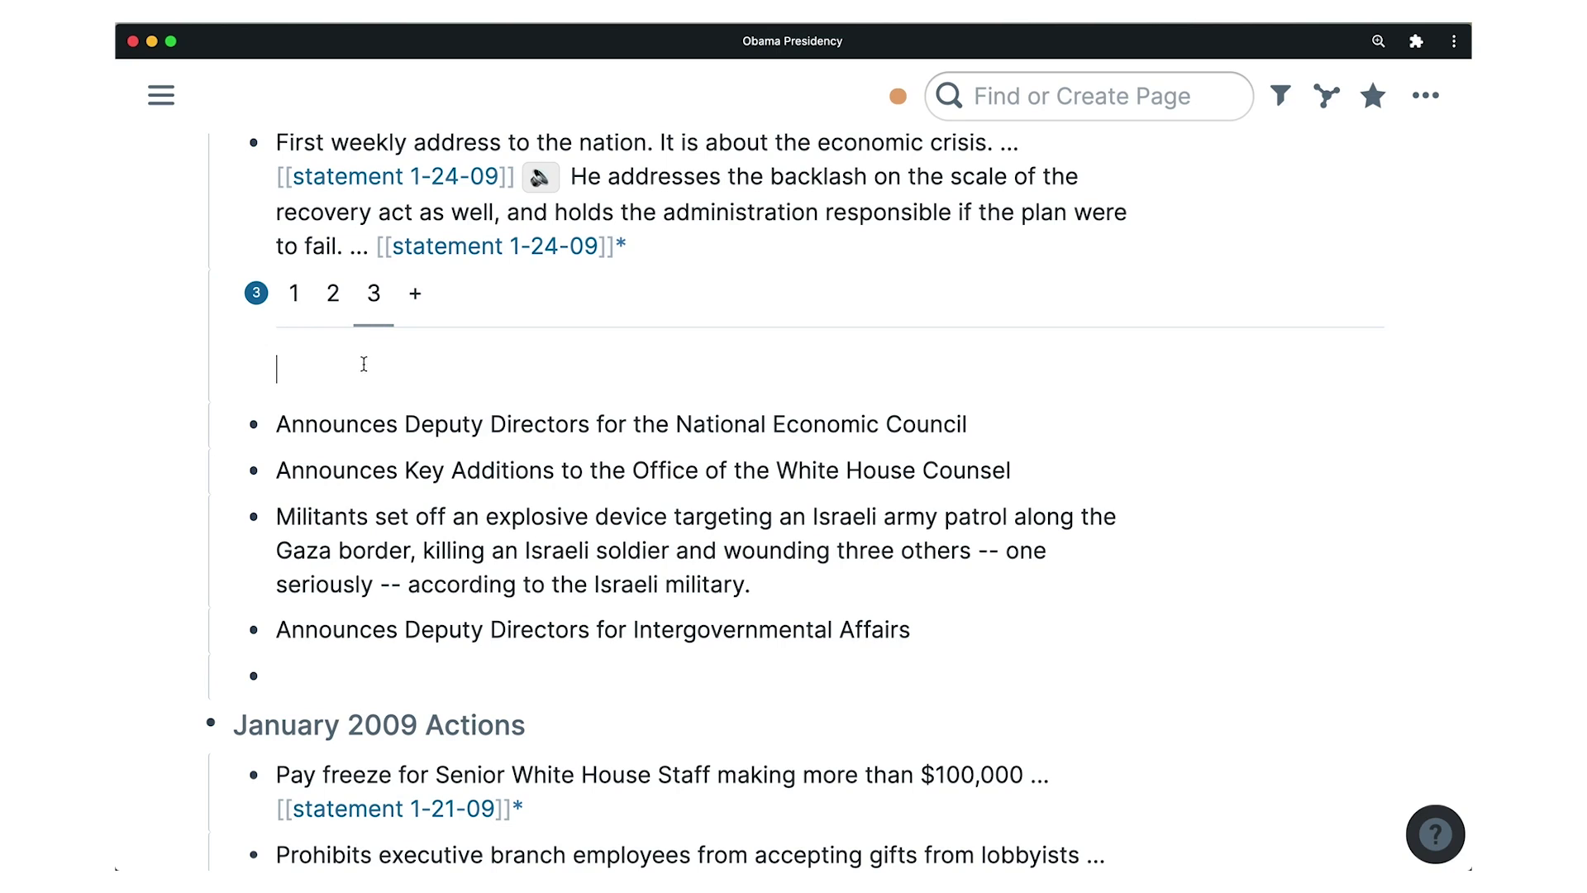
type("And this is ")
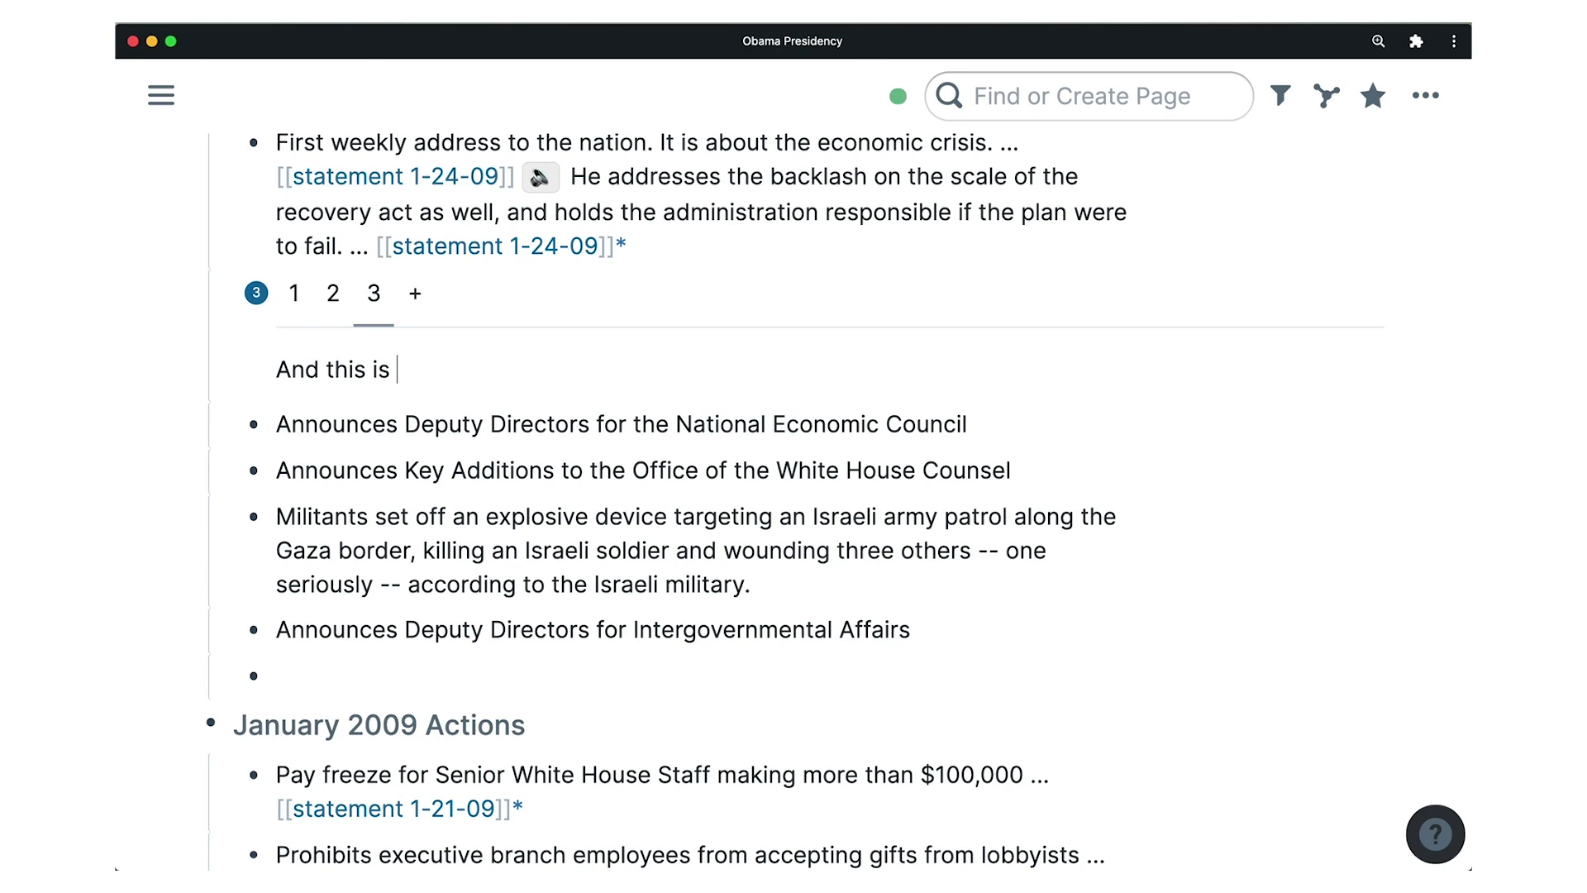
type("another!")
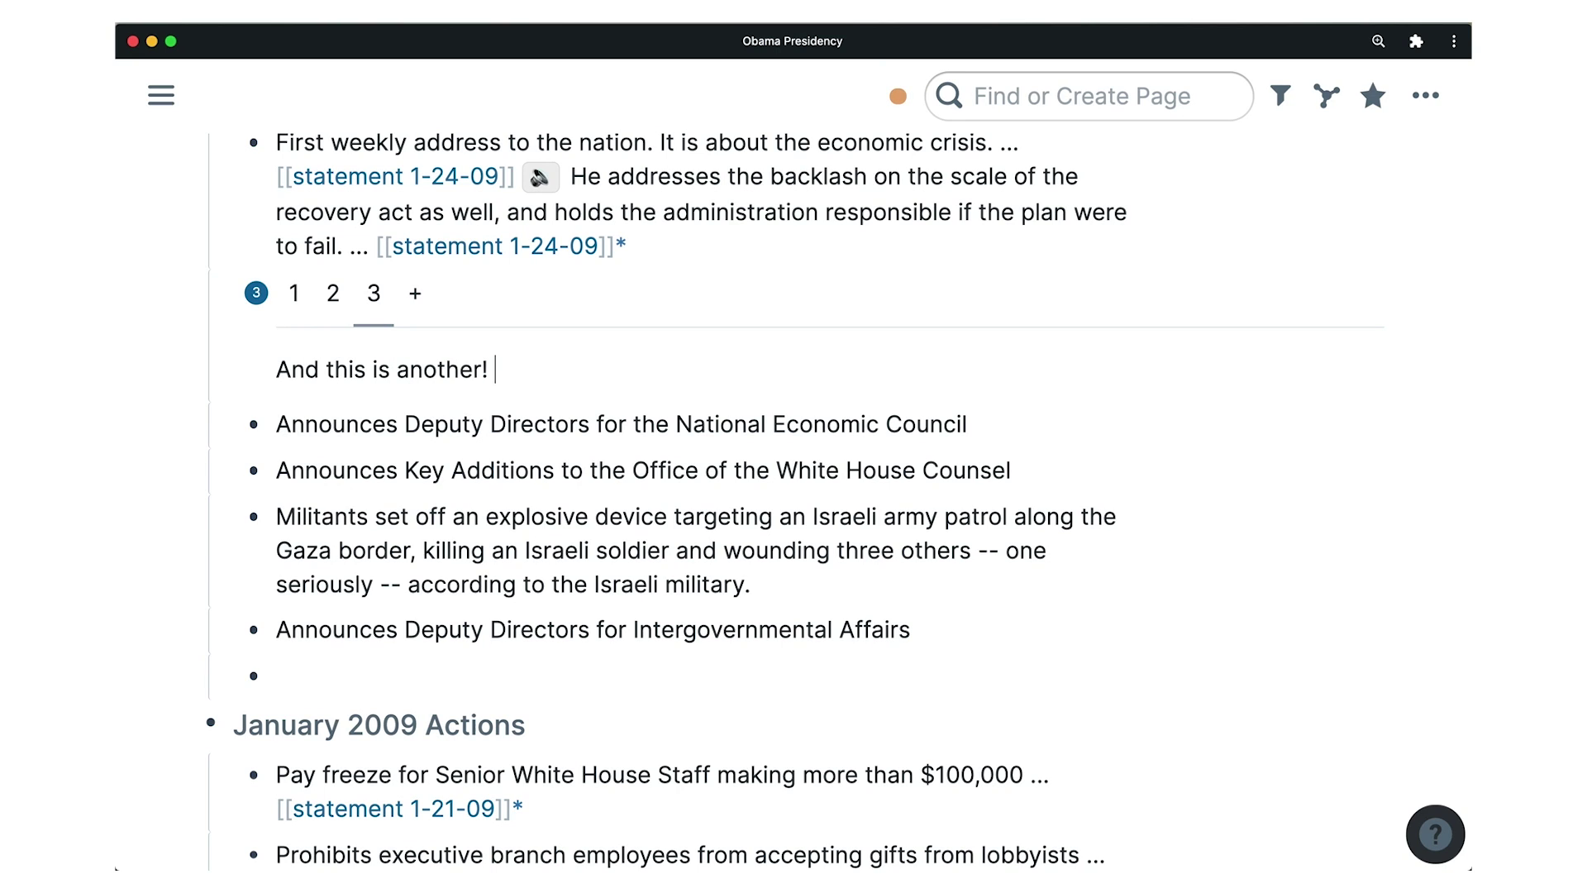
left_click(293, 307)
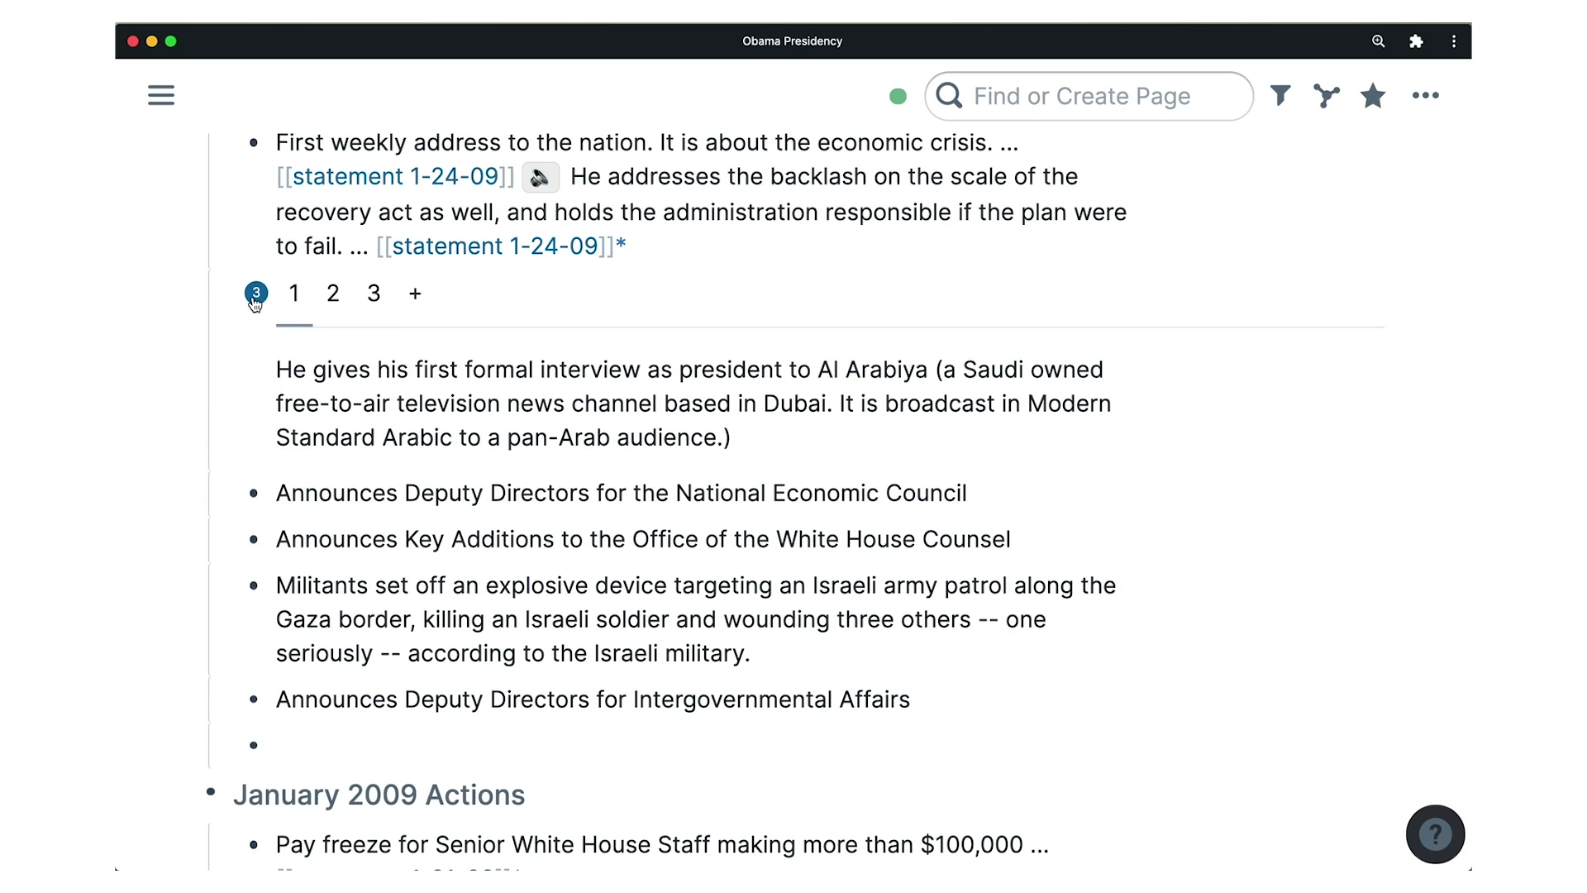
left_click(255, 298)
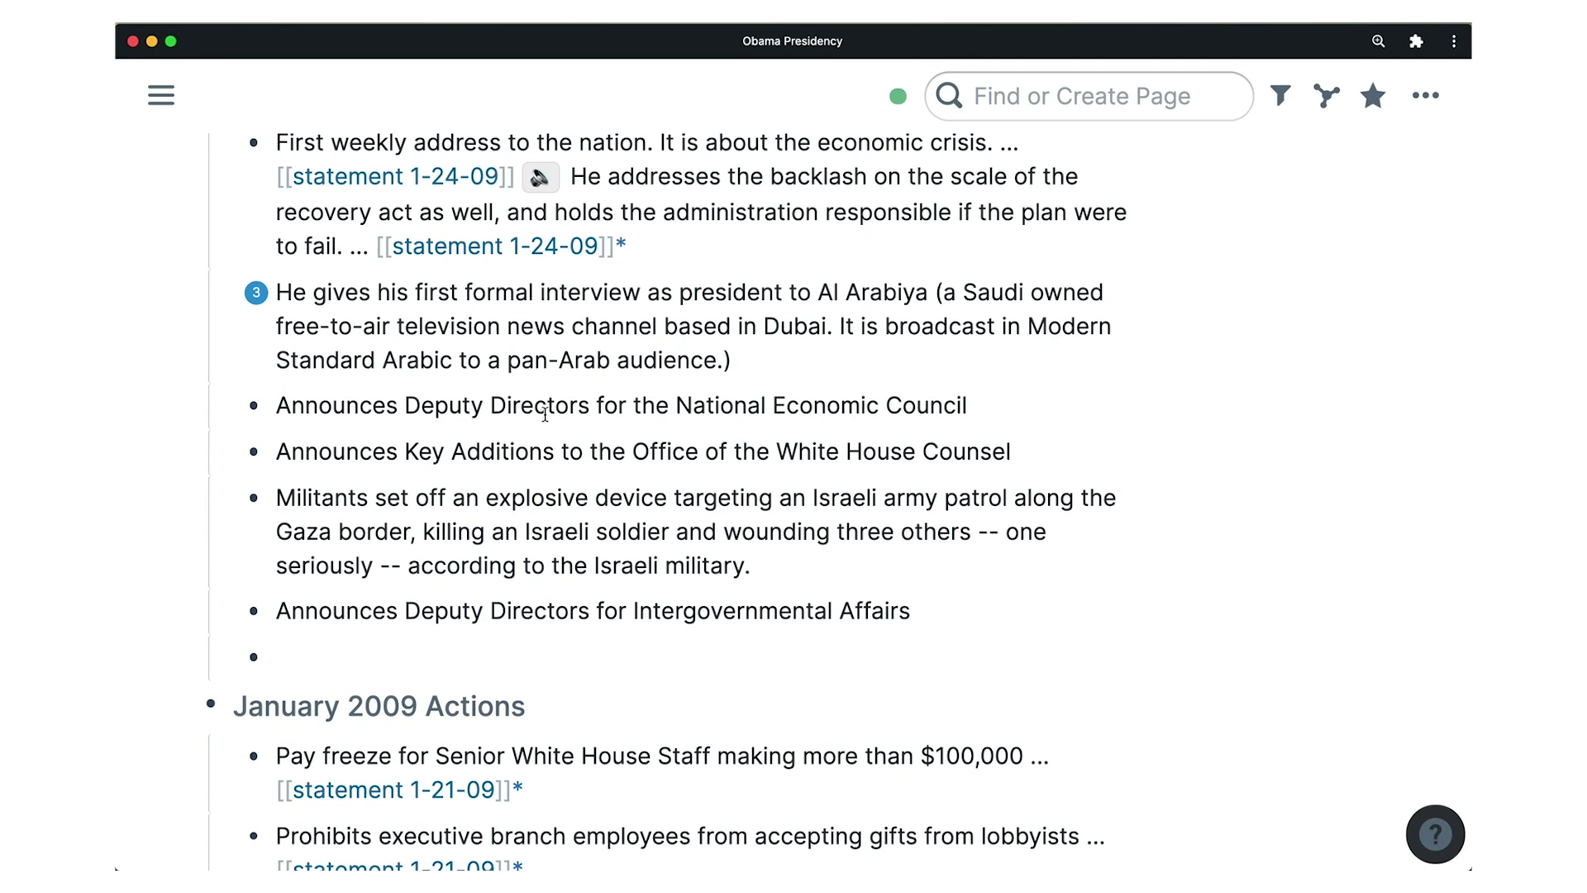